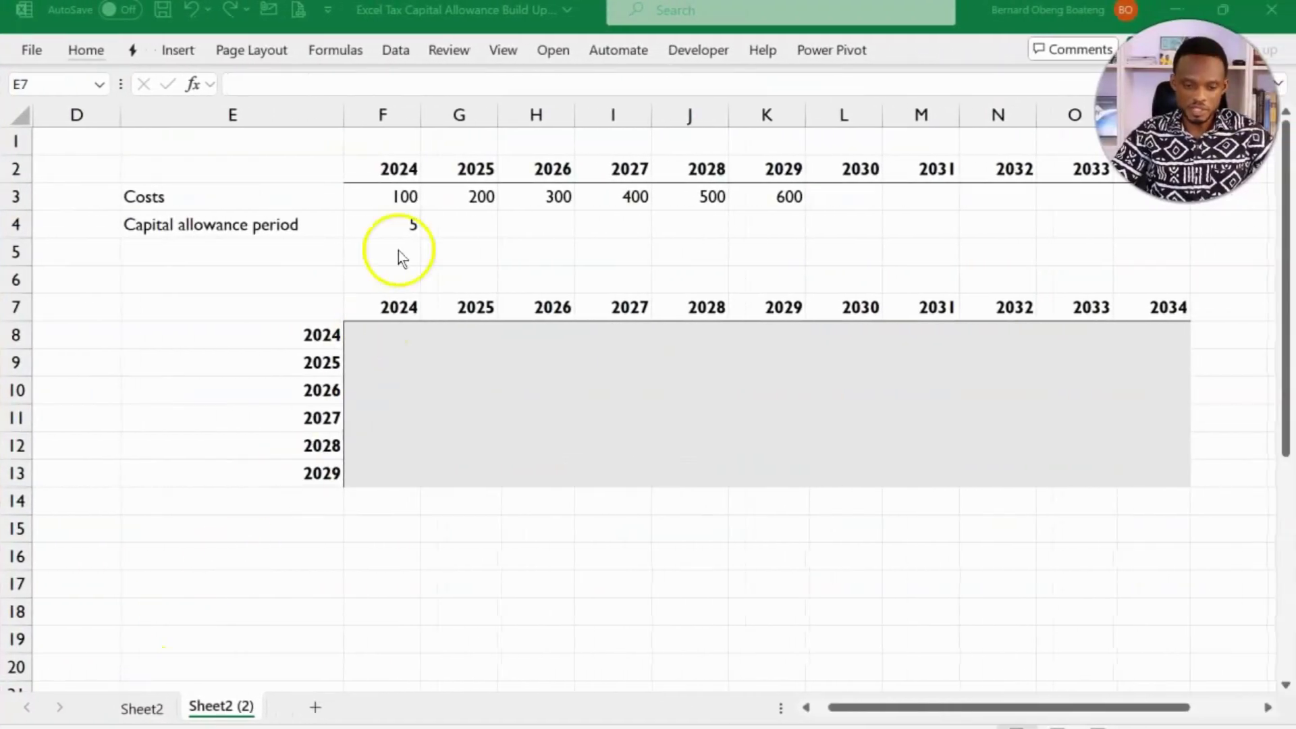
Point out the yearly costs 100, 200, 300 and 500 for 2024–2028.
left_click(405, 225)
left_click(402, 201)
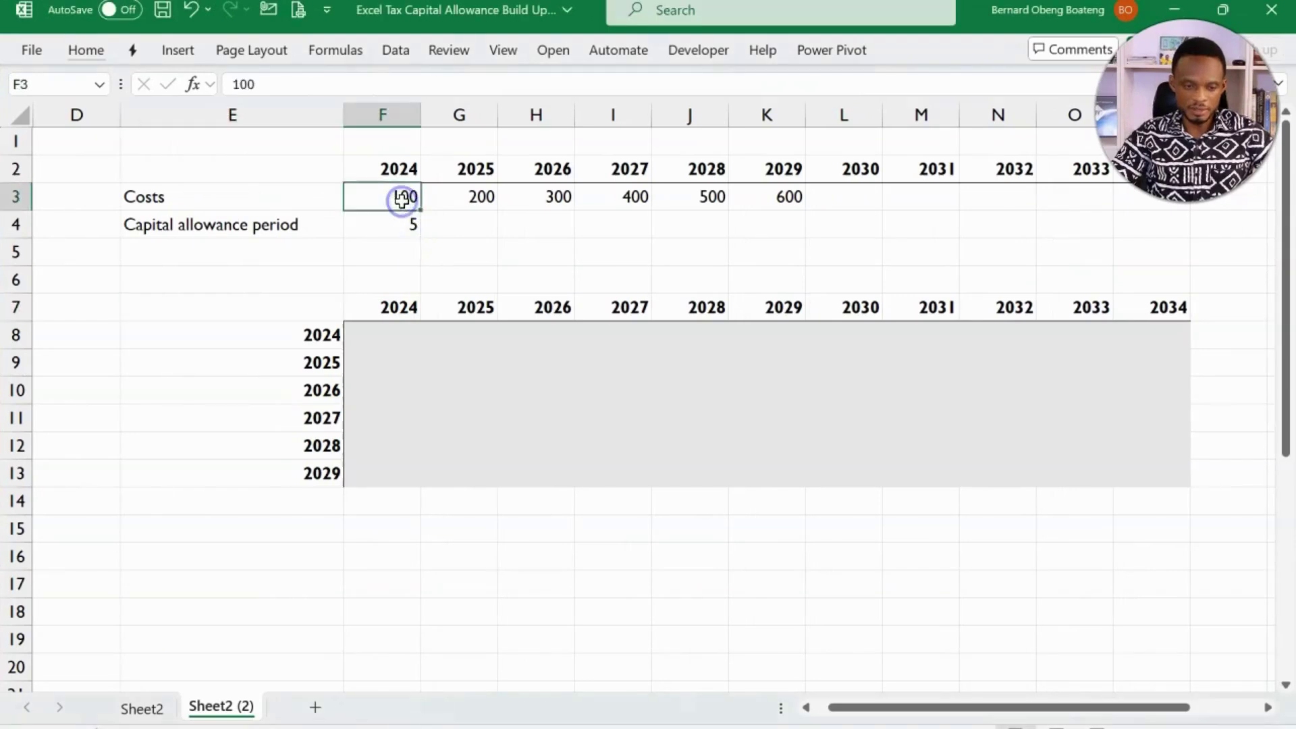
scroll(241, 211, "left", 1)
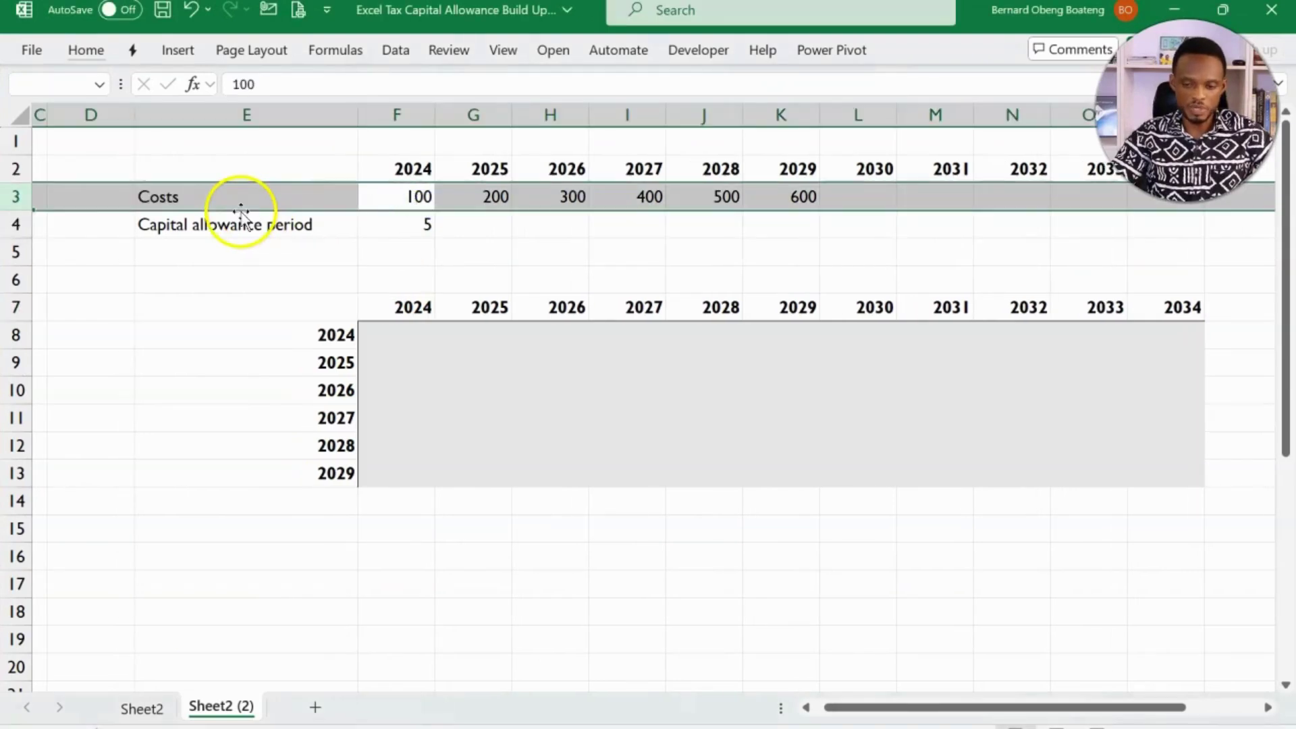
left_click(383, 197)
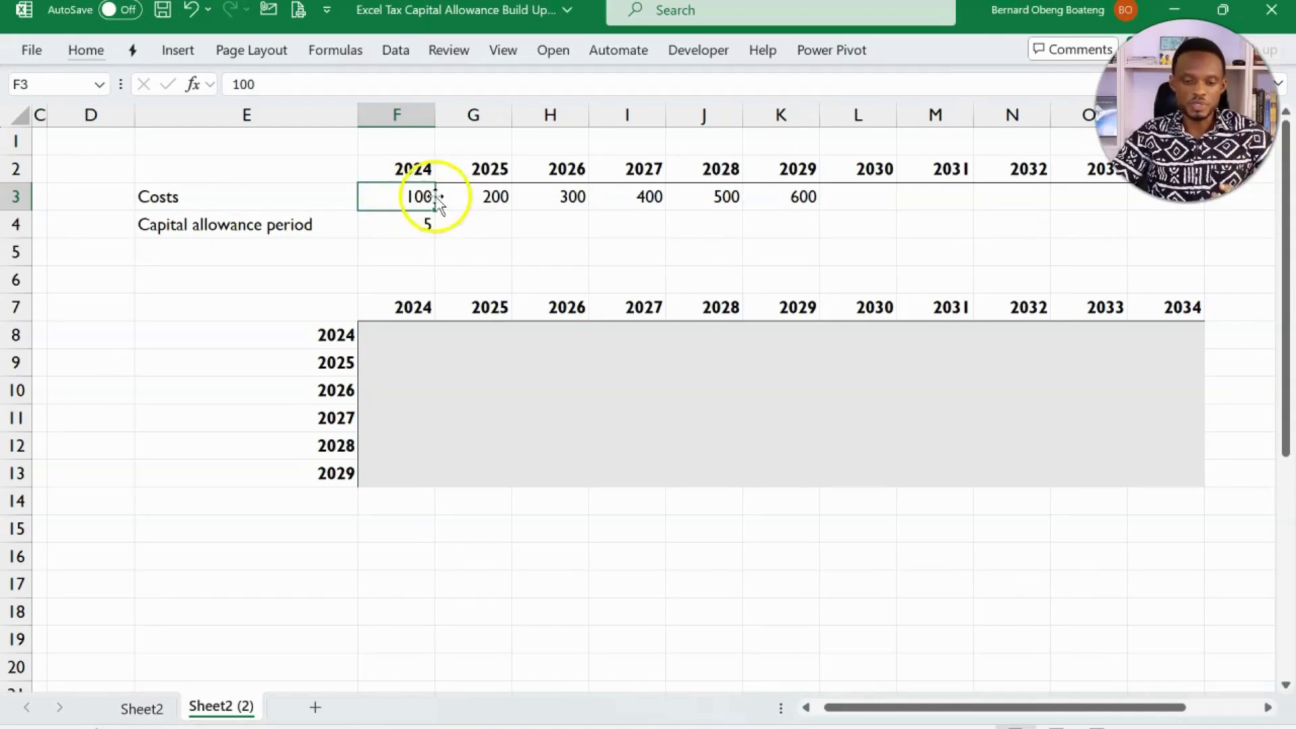
left_click(483, 196)
left_click(578, 197)
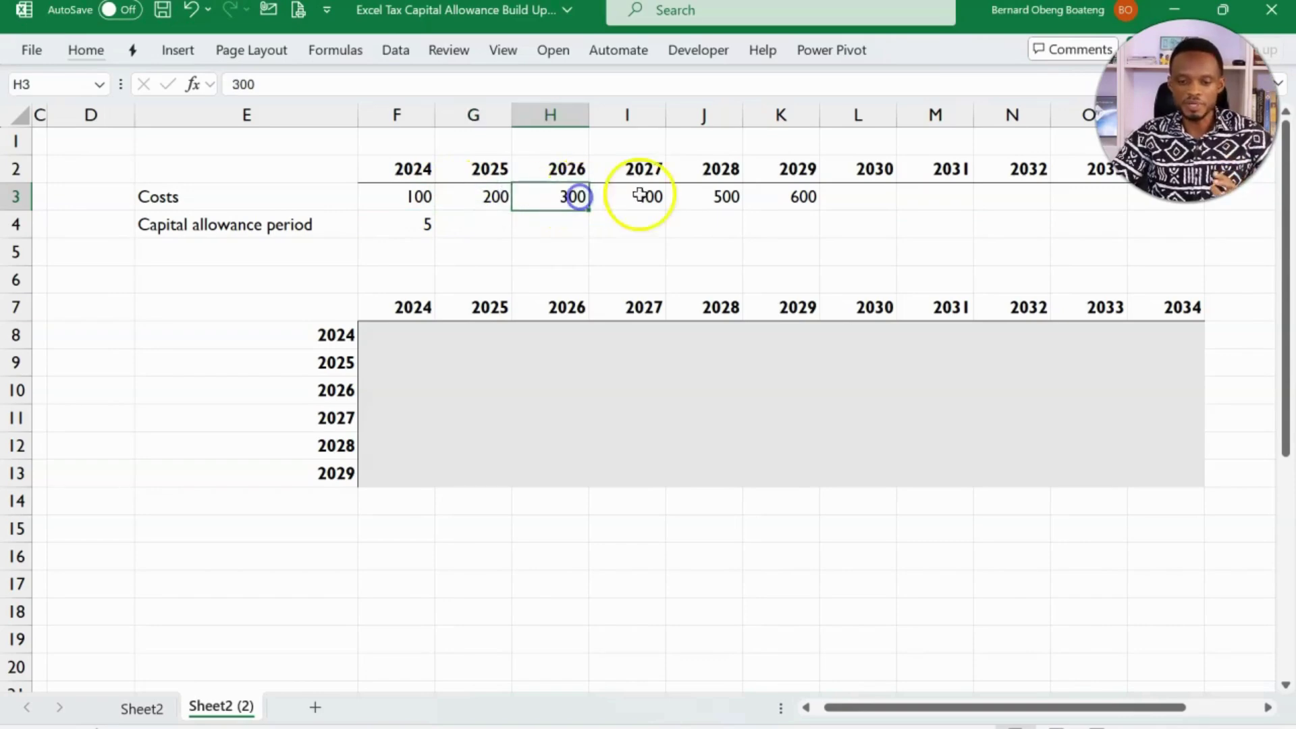
left_click(700, 196)
Note the 5-year allowance period and mark the schedule area F8:P13.
left_click(432, 230)
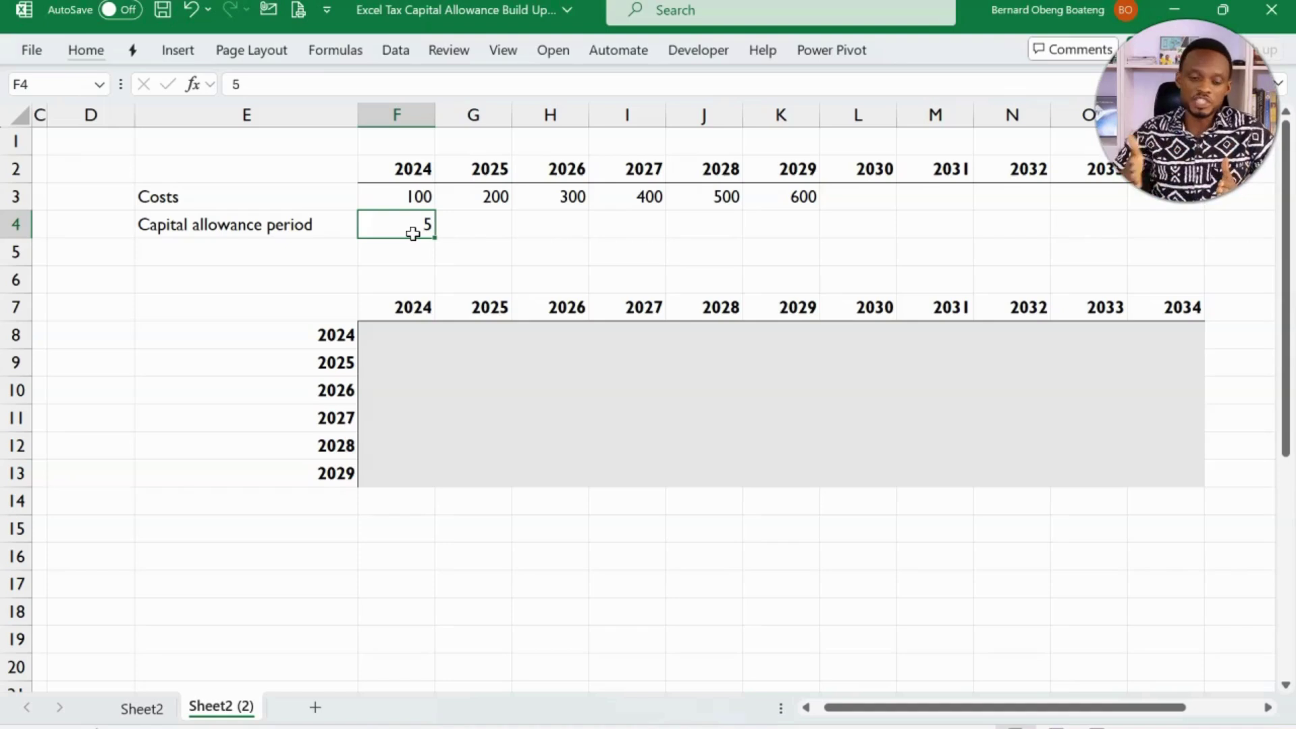
left_click(406, 197)
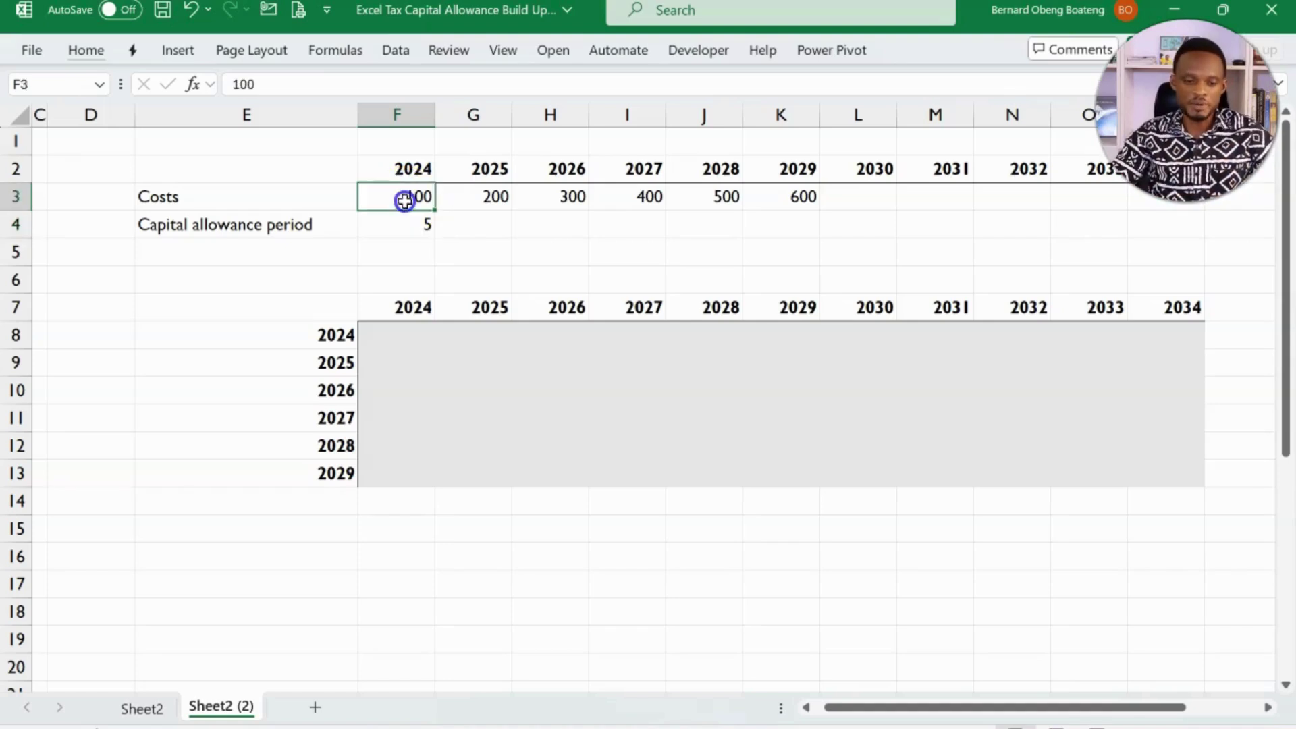
left_click(405, 228)
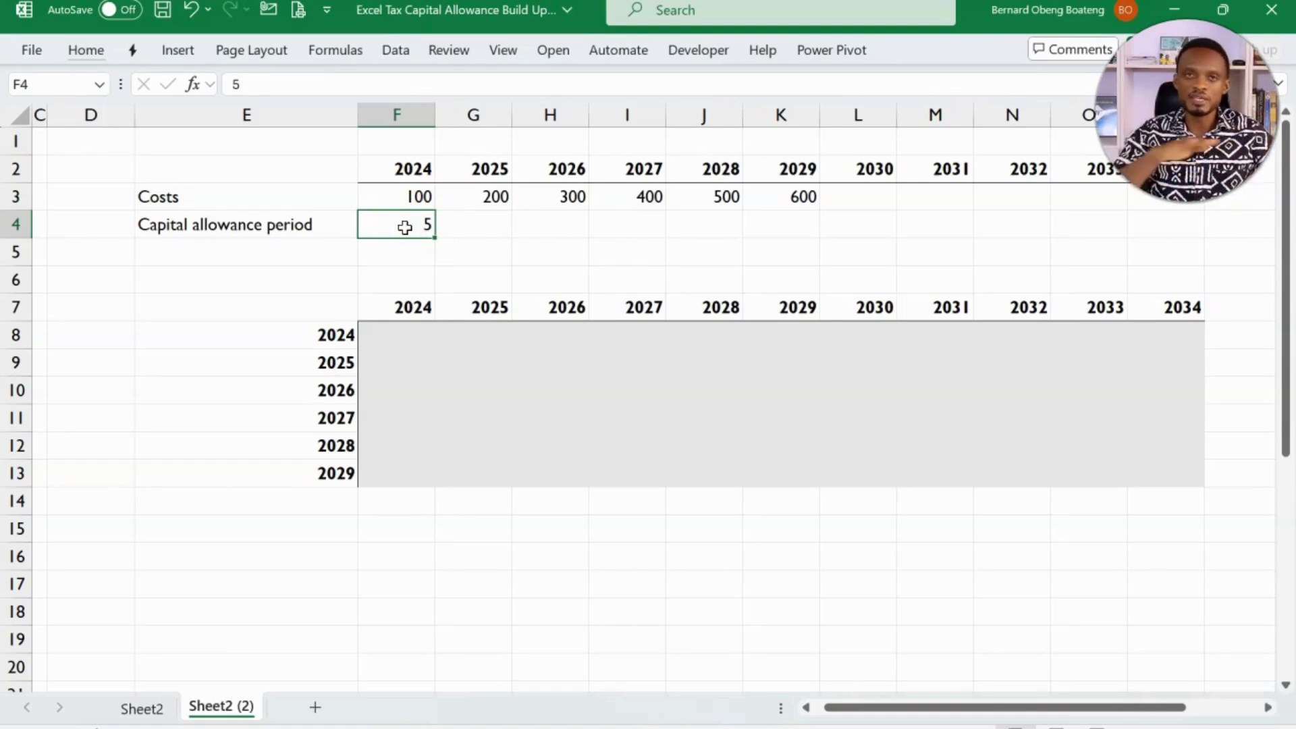
left_click(472, 200)
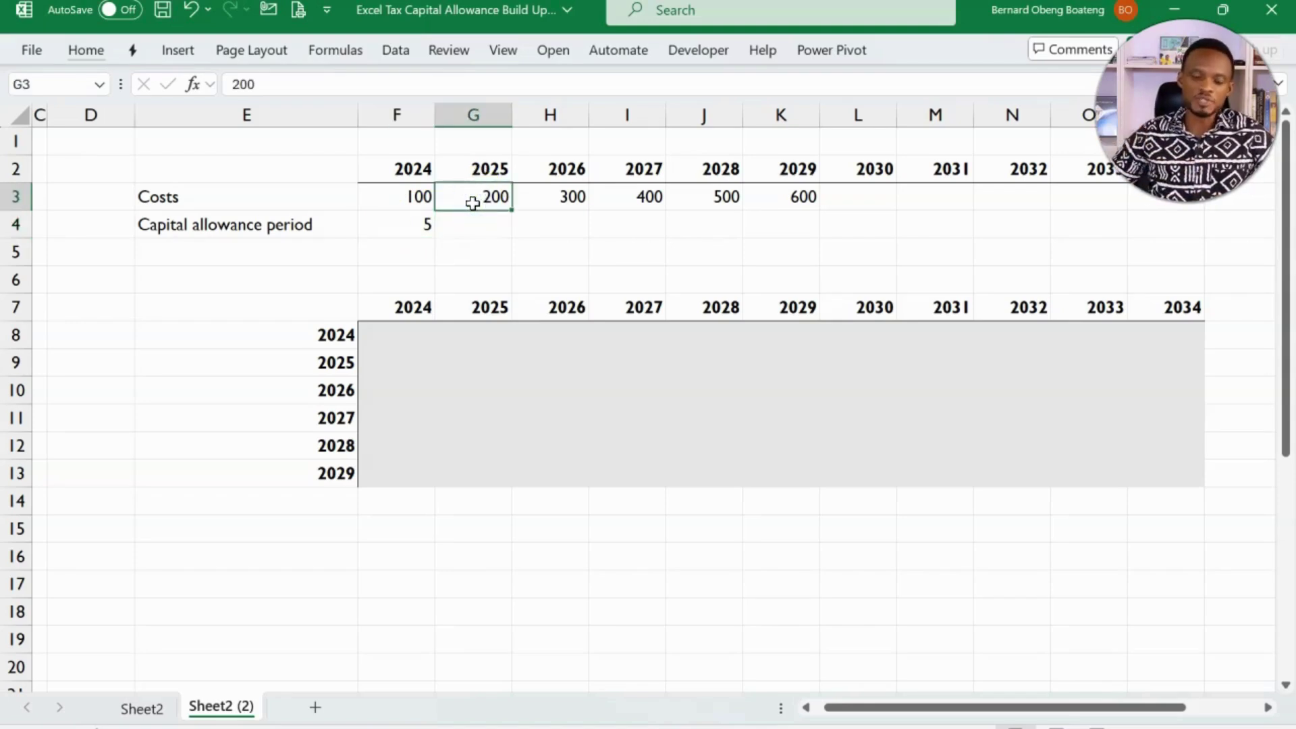
left_click(414, 326)
mouse_move(447, 345)
left_mouse_down()
mouse_move(709, 426)
mouse_move(1149, 474)
left_mouse_up()
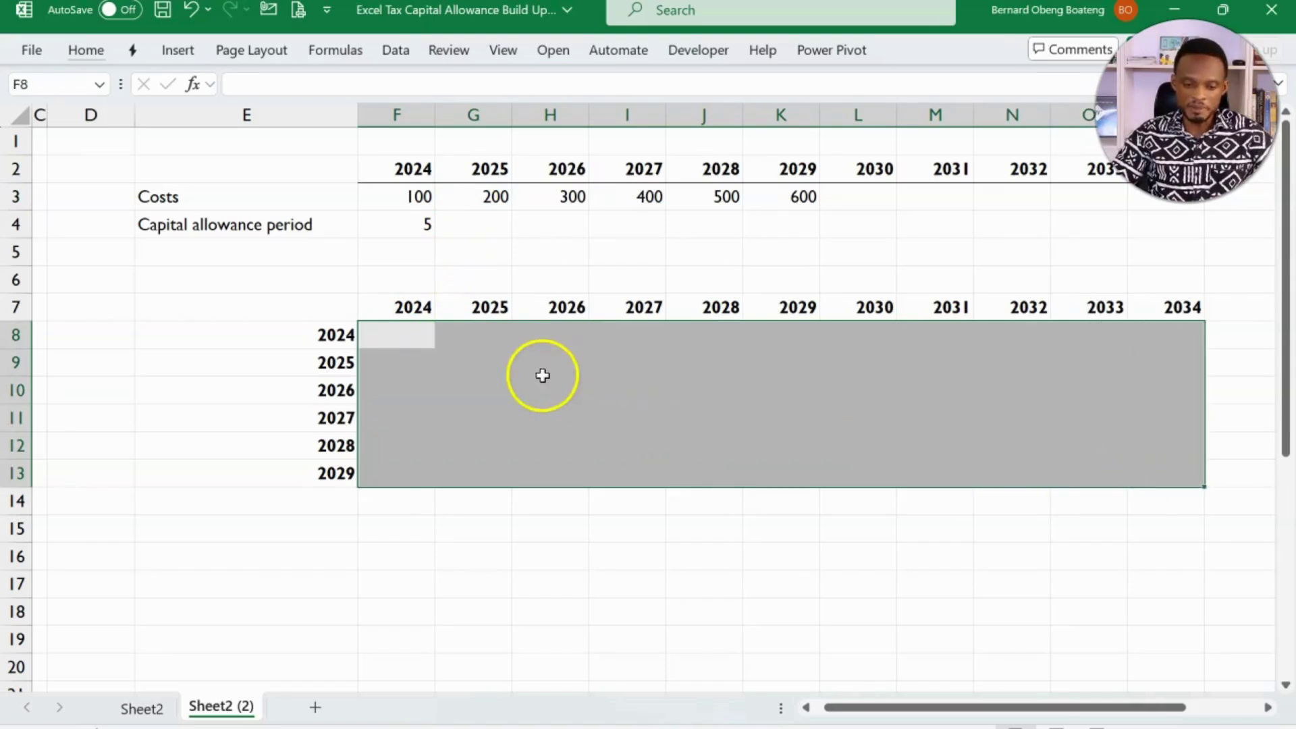
Enter 20 in F8 and fill it right across 2024–2028 to J8.
left_click(405, 339)
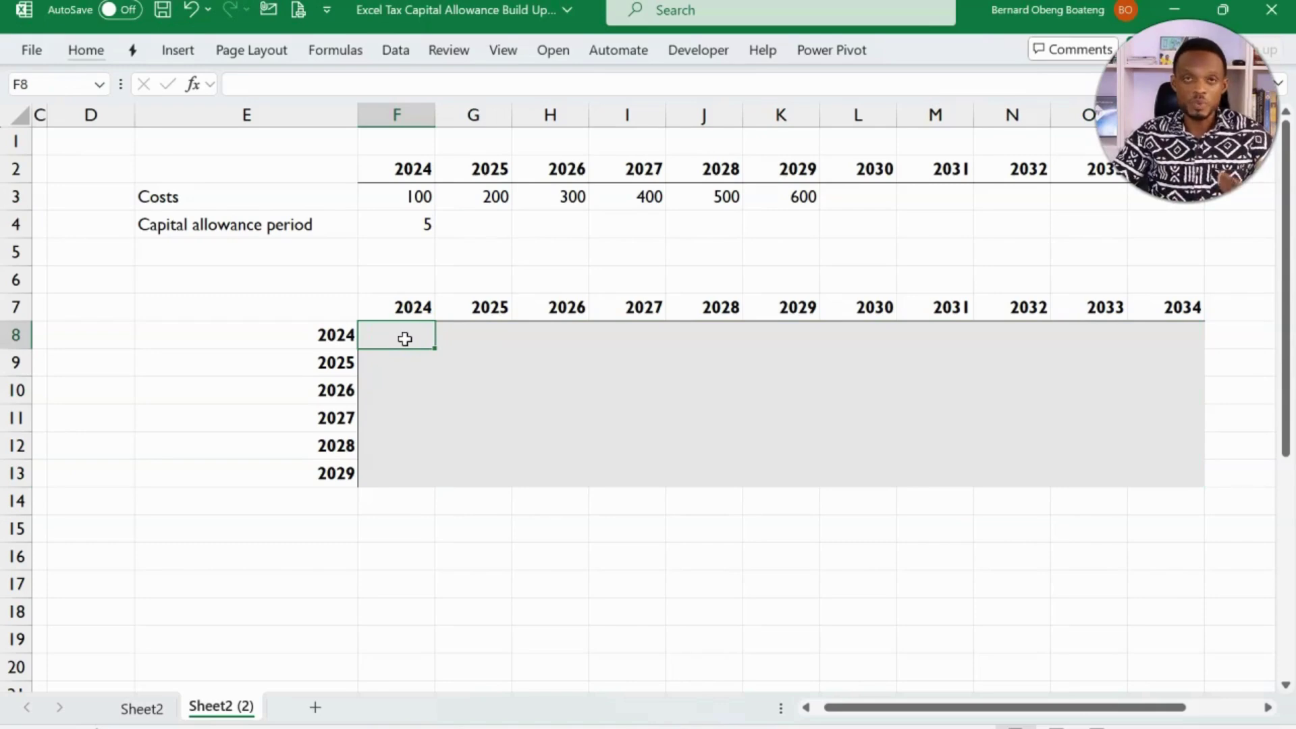
left_click(404, 338)
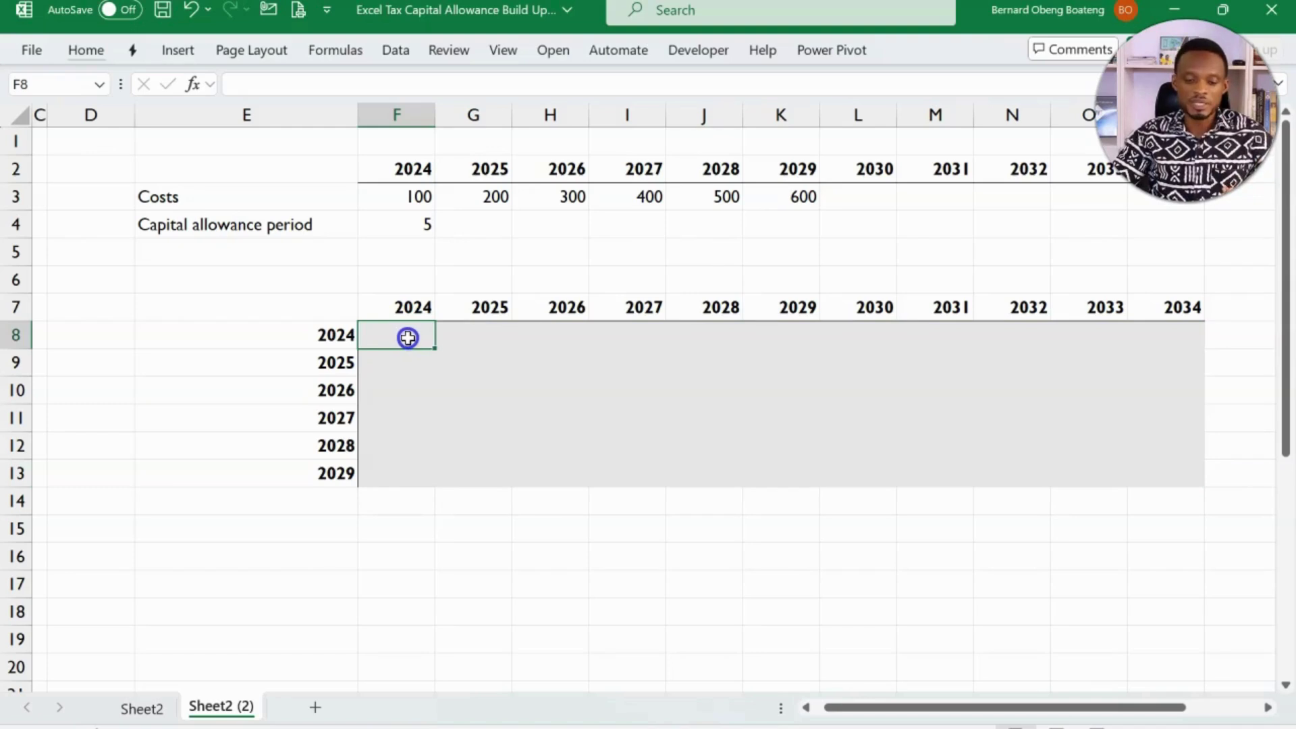
type("20")
key("Return")
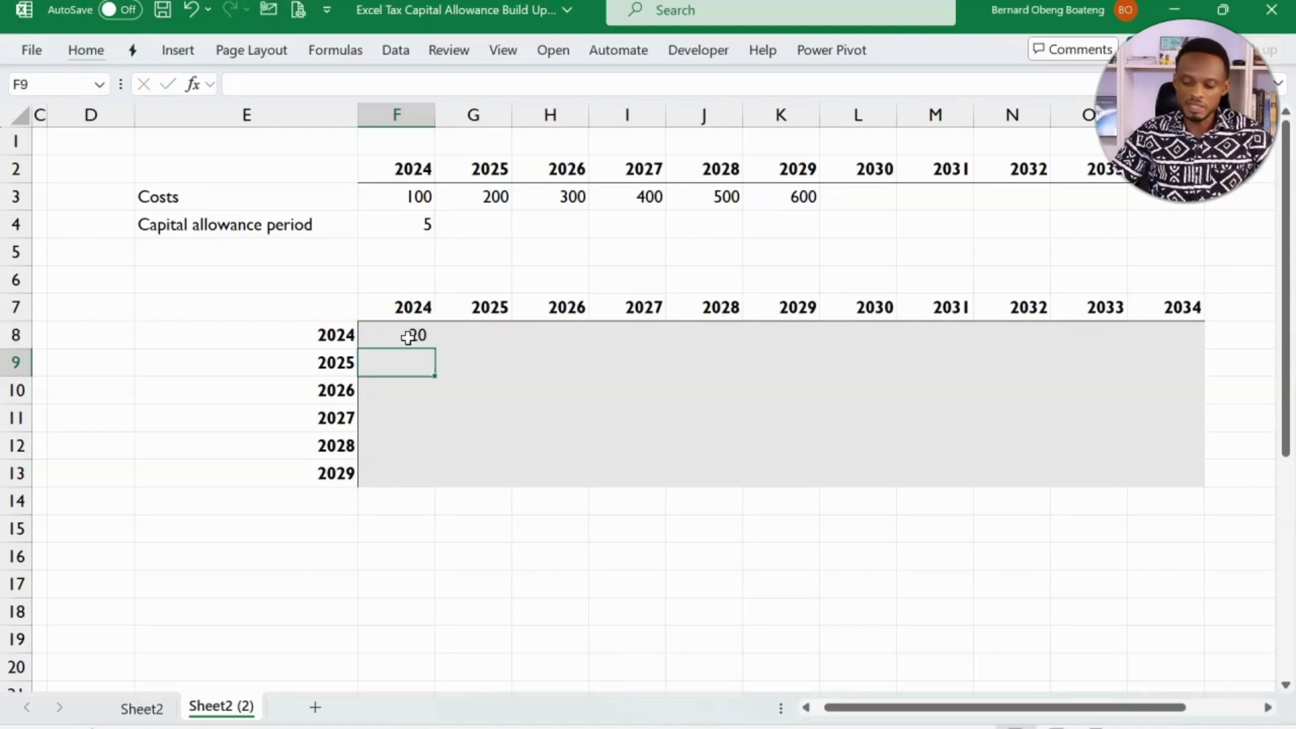
left_click(409, 336)
key("shift+Right")
key("shift+Right")
key("shift+Right")
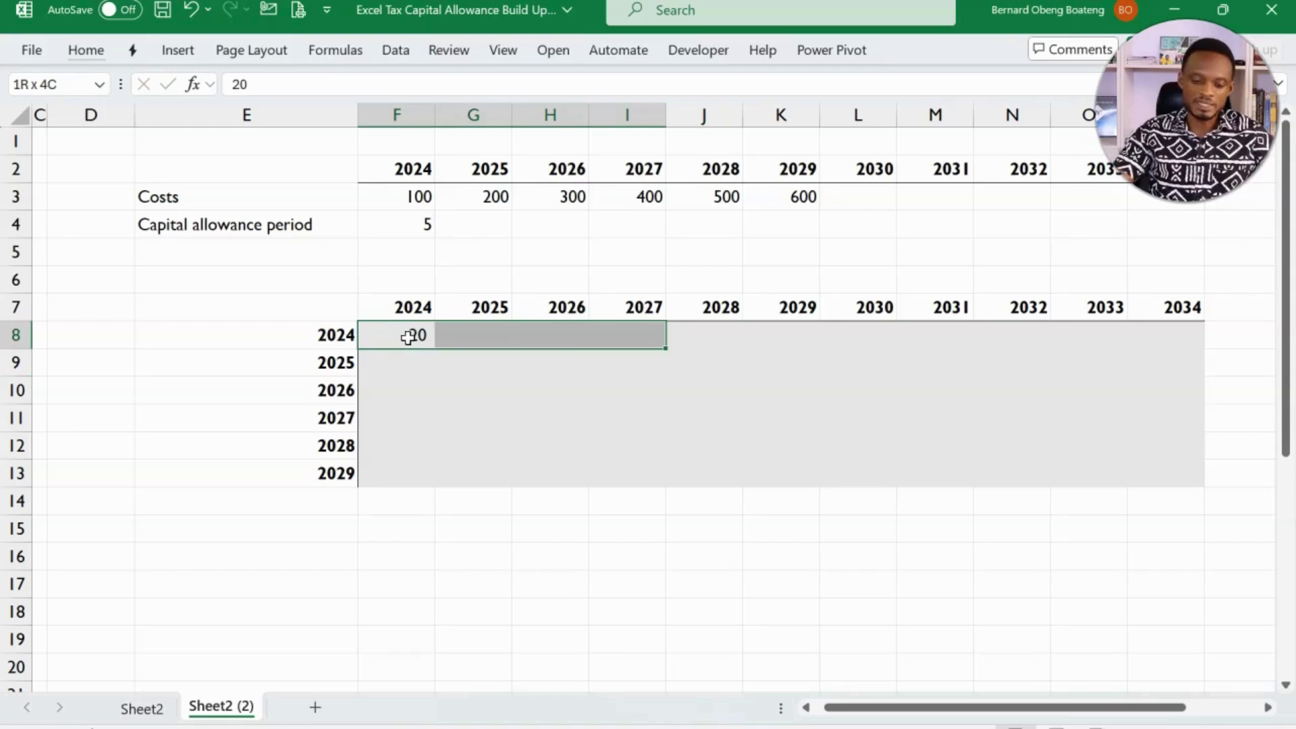
key("ctrl+r")
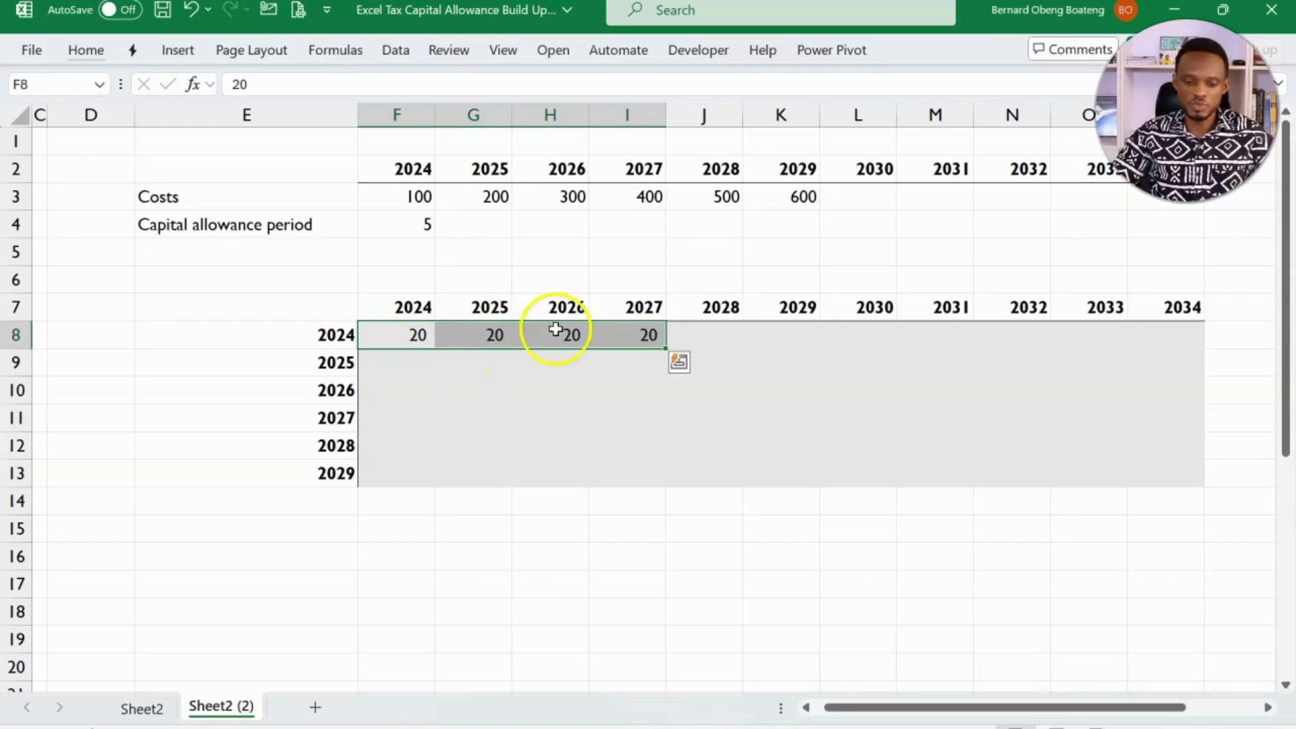
left_click(670, 327, "shift")
key("ctrl+r")
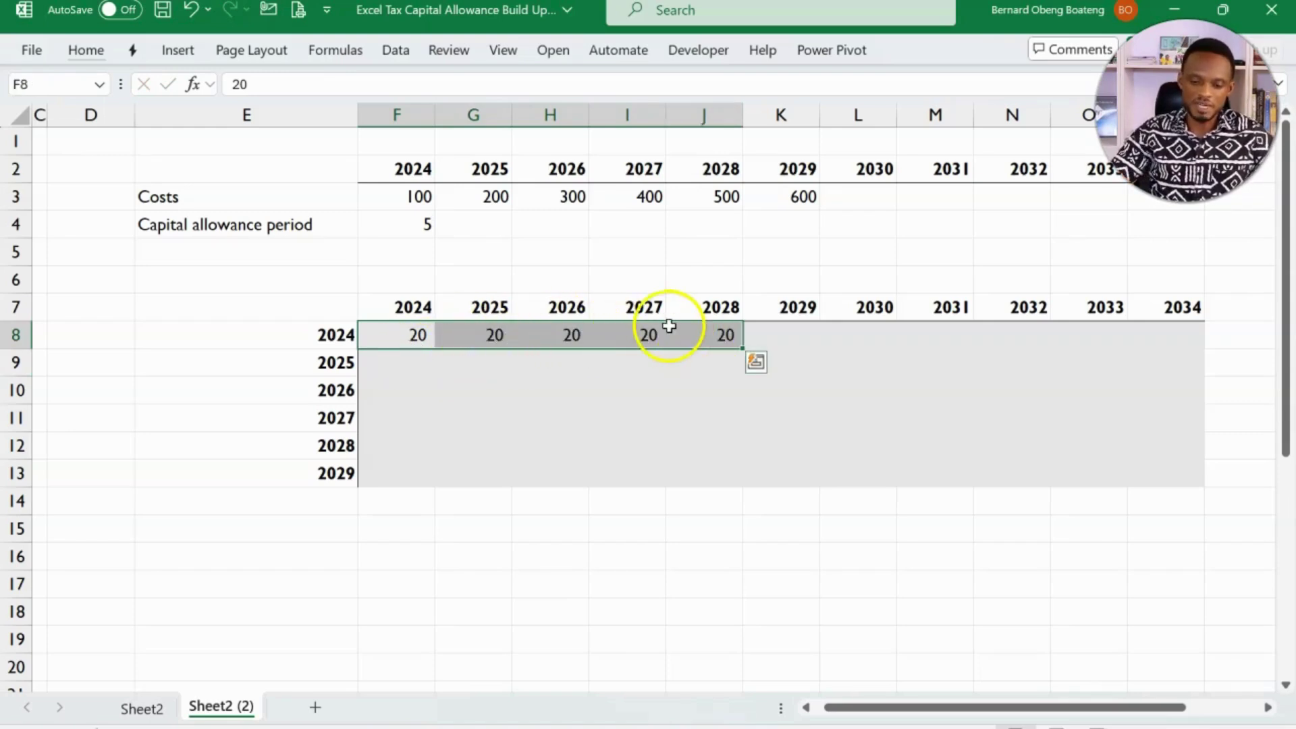
Enter 40 into G9:K9 for 2025–2029 at once, then select the example values.
left_click(473, 365)
key("shift+Right")
key("shift+Right")
key("shift+Right")
key("shift+Right")
type("40")
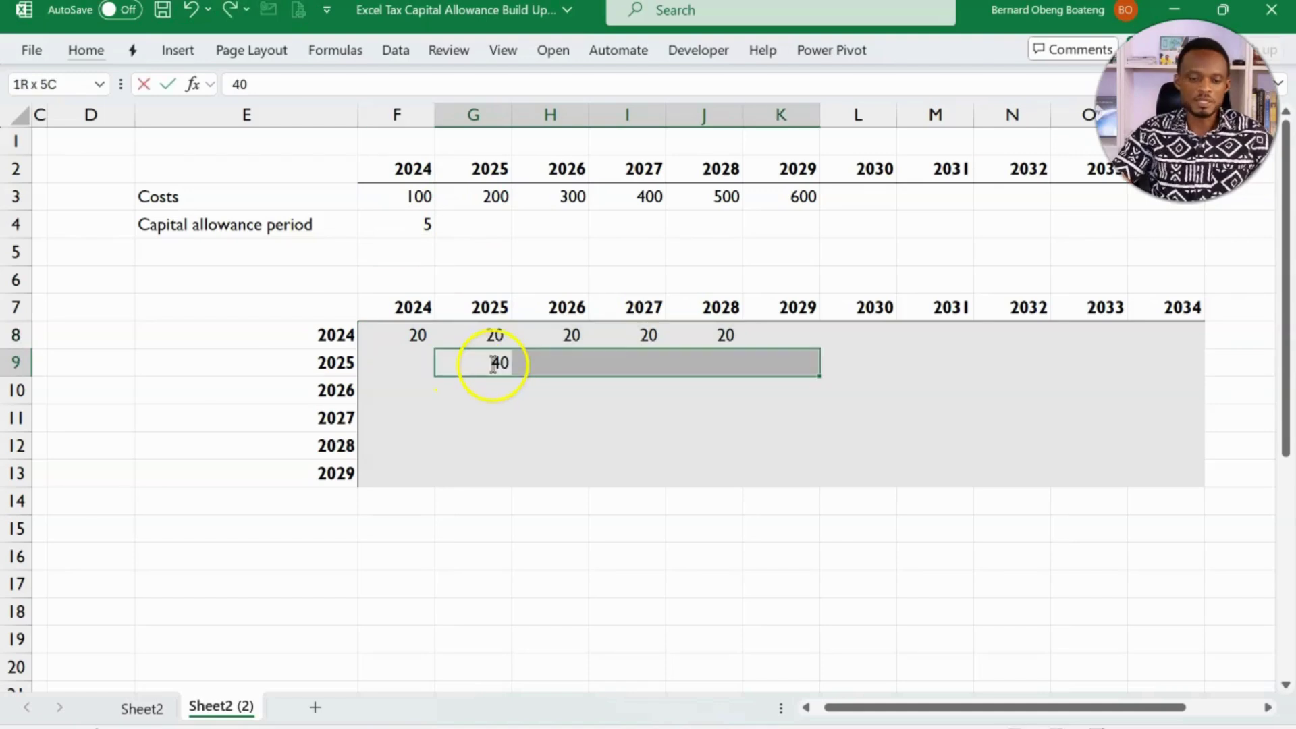
key("ctrl+Return")
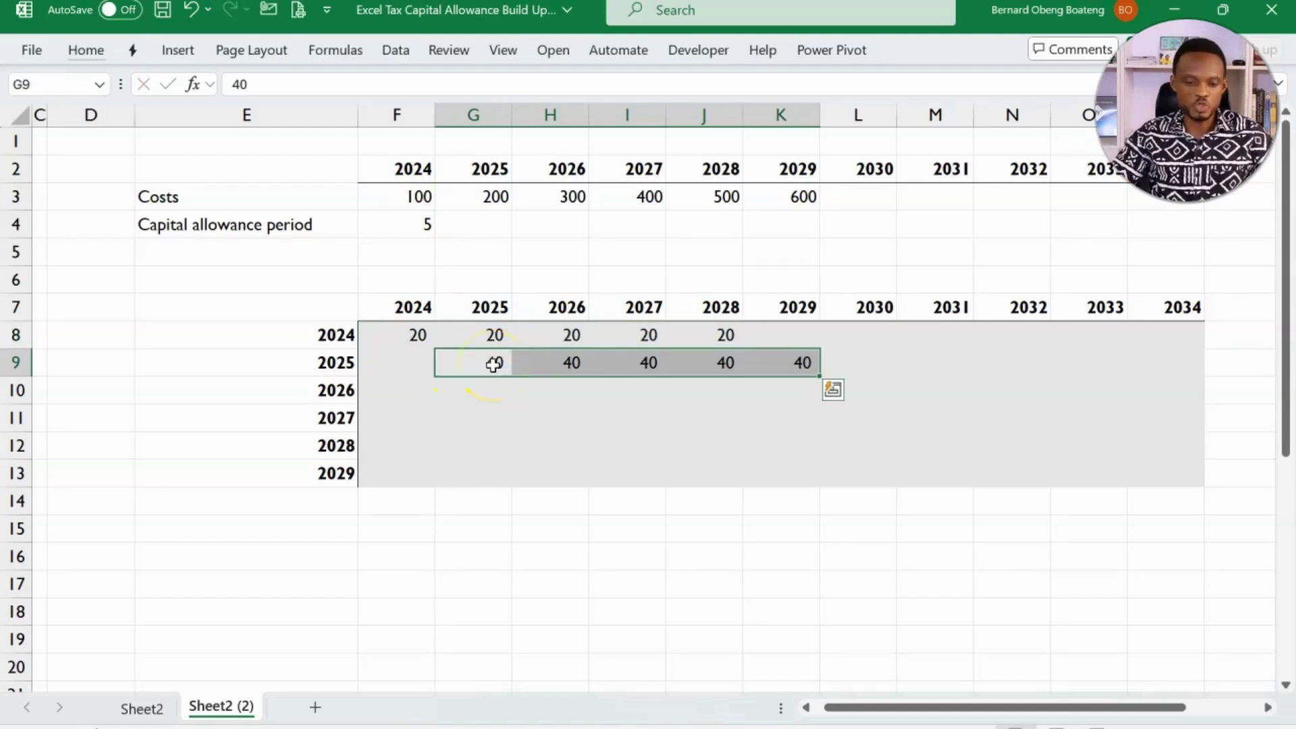
left_click(538, 389)
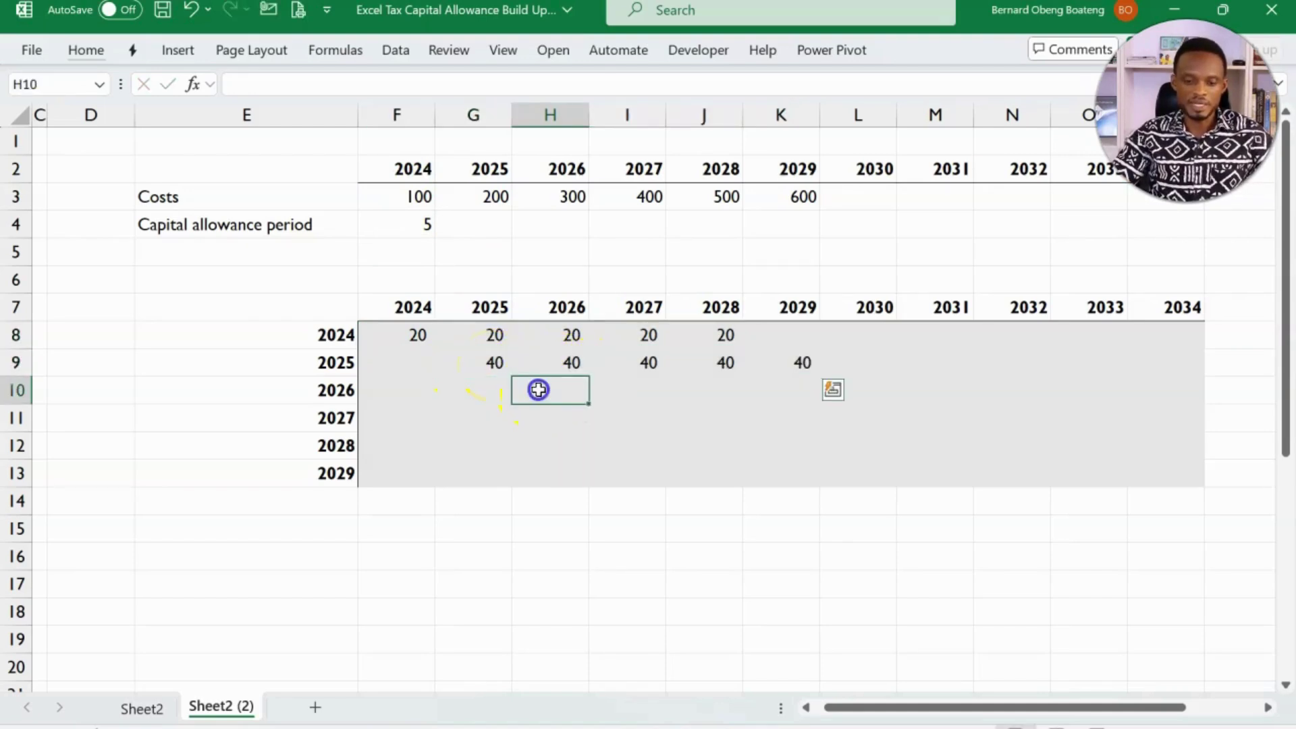
left_click_drag(538, 389, 856, 385)
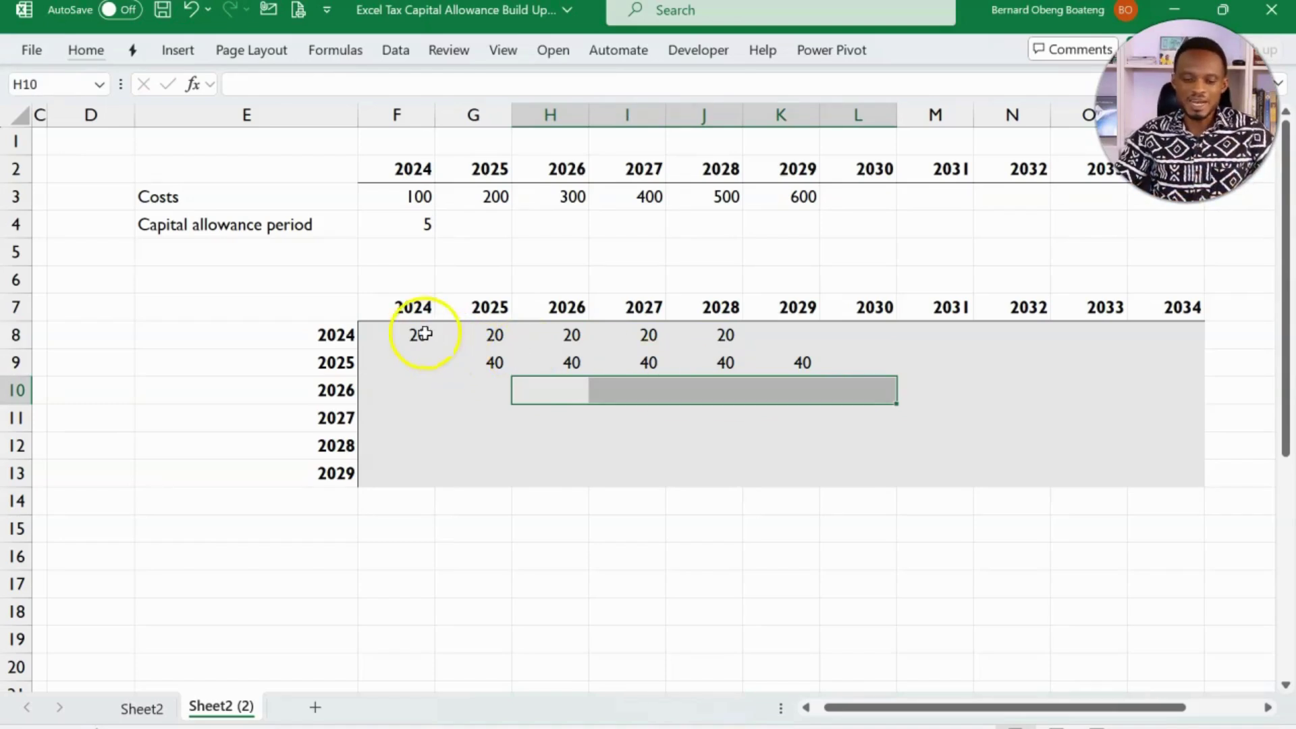
left_click_drag(419, 333, 819, 393)
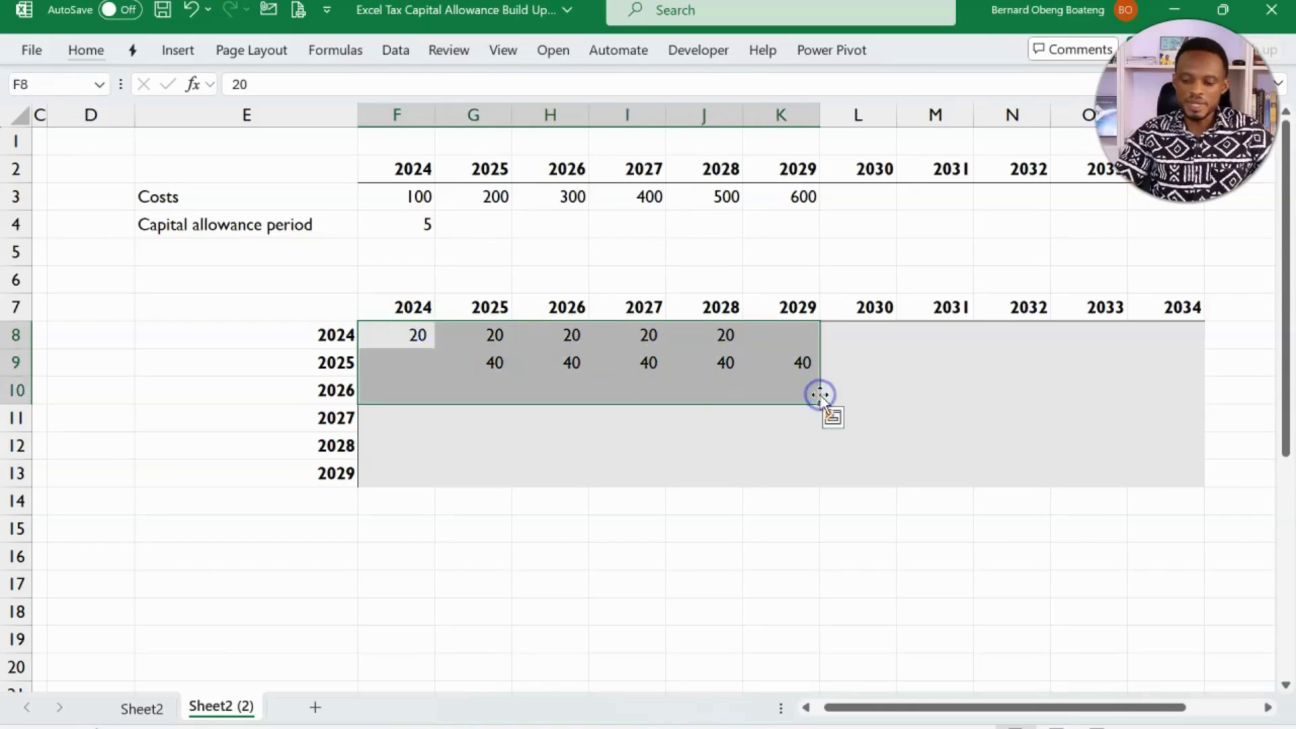
Delete the example 20s and 40s from F8:K10.
key("Delete")
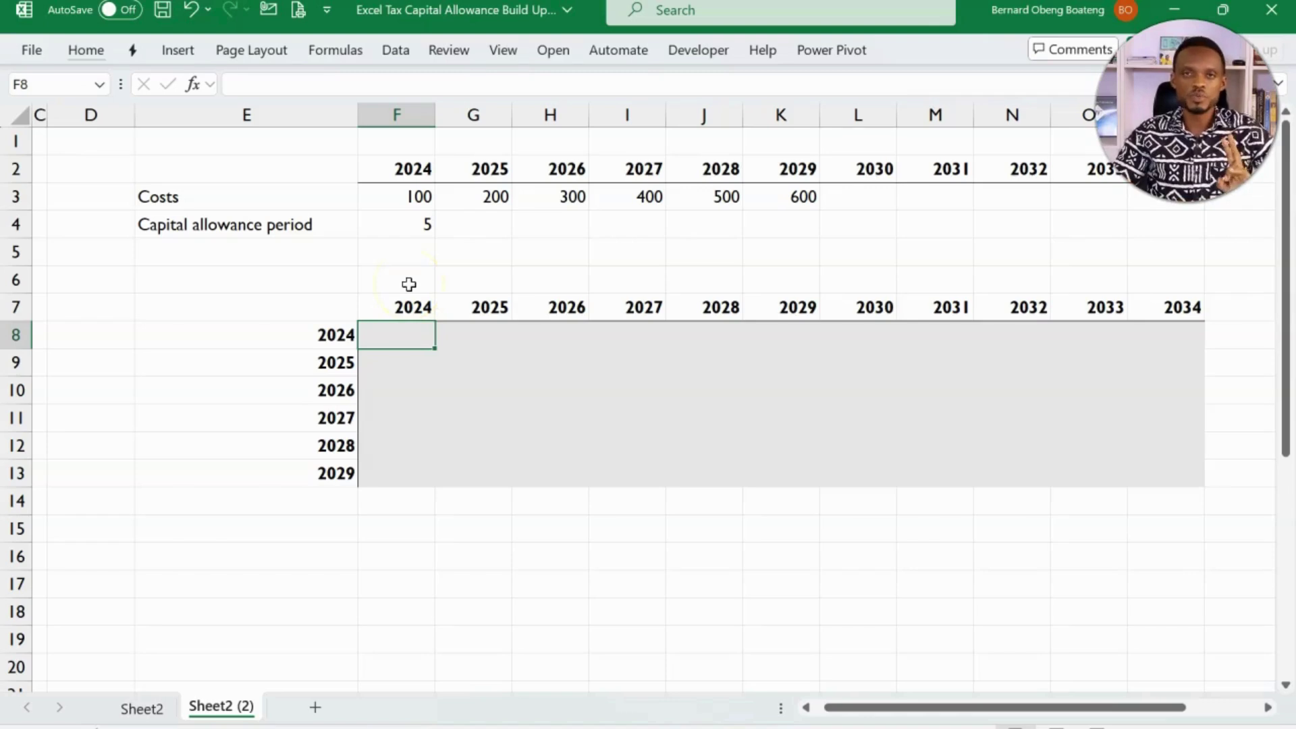
Start F8's formula with =IF(AND(F7>=E8, testing the year against the row year.
type("=")
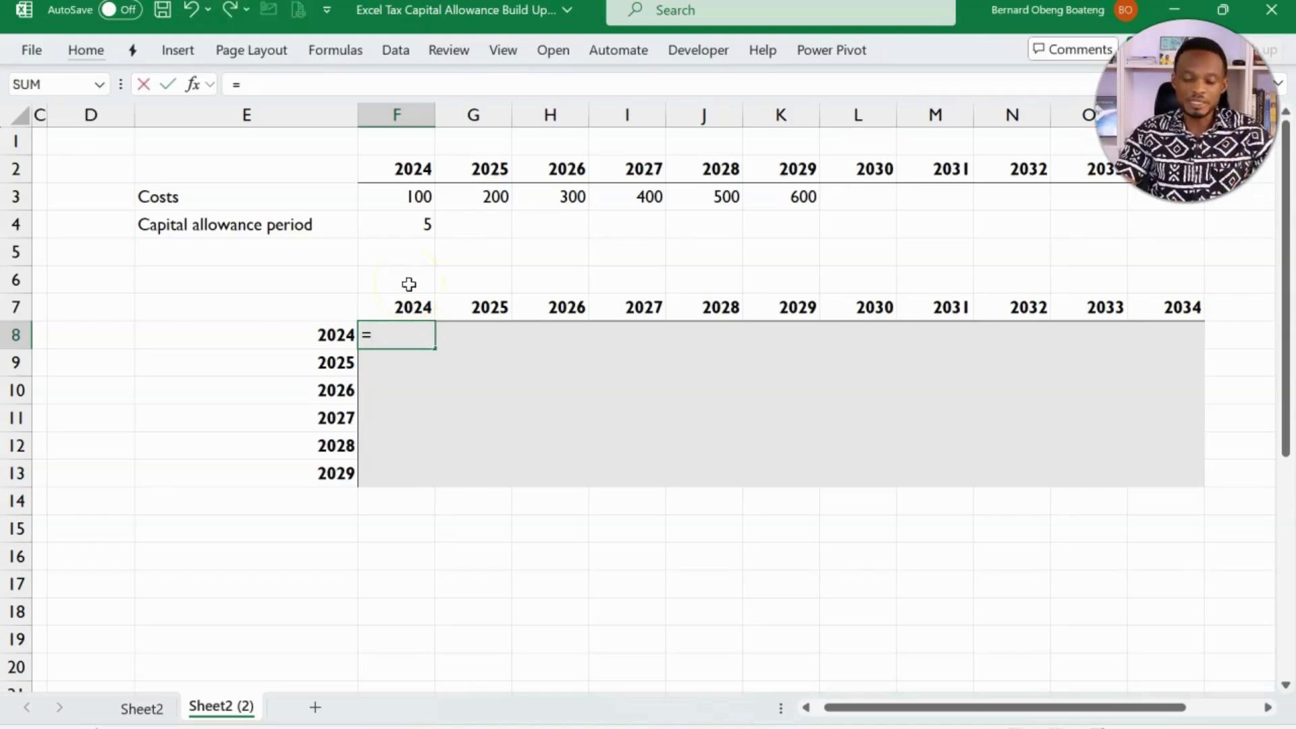
type("IF(")
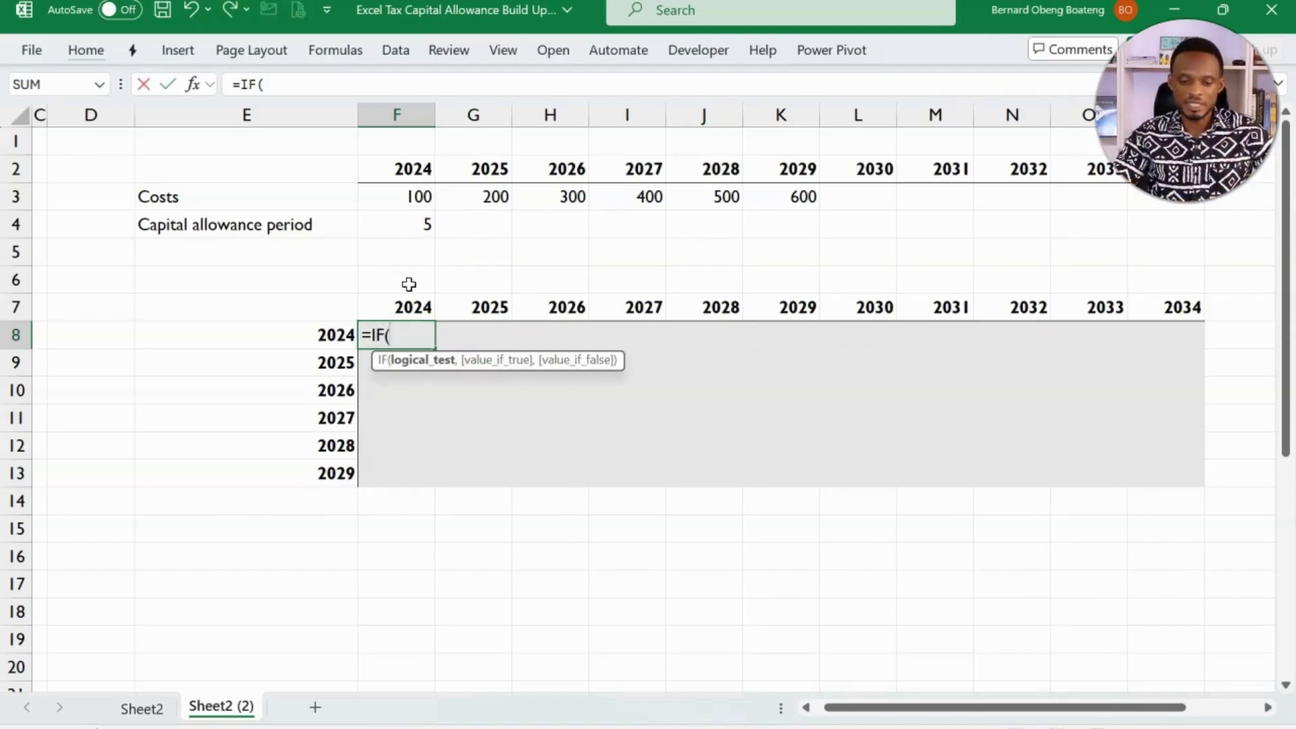
type("AND(")
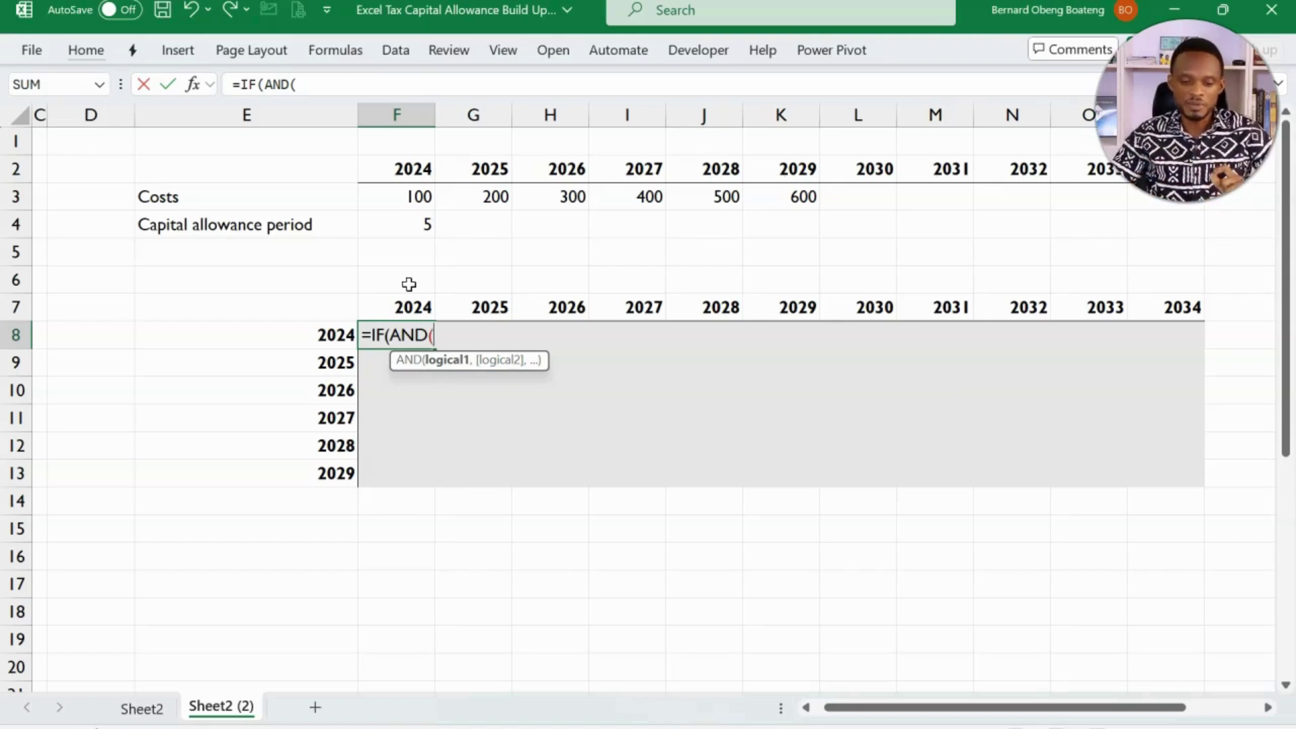
left_click(410, 305)
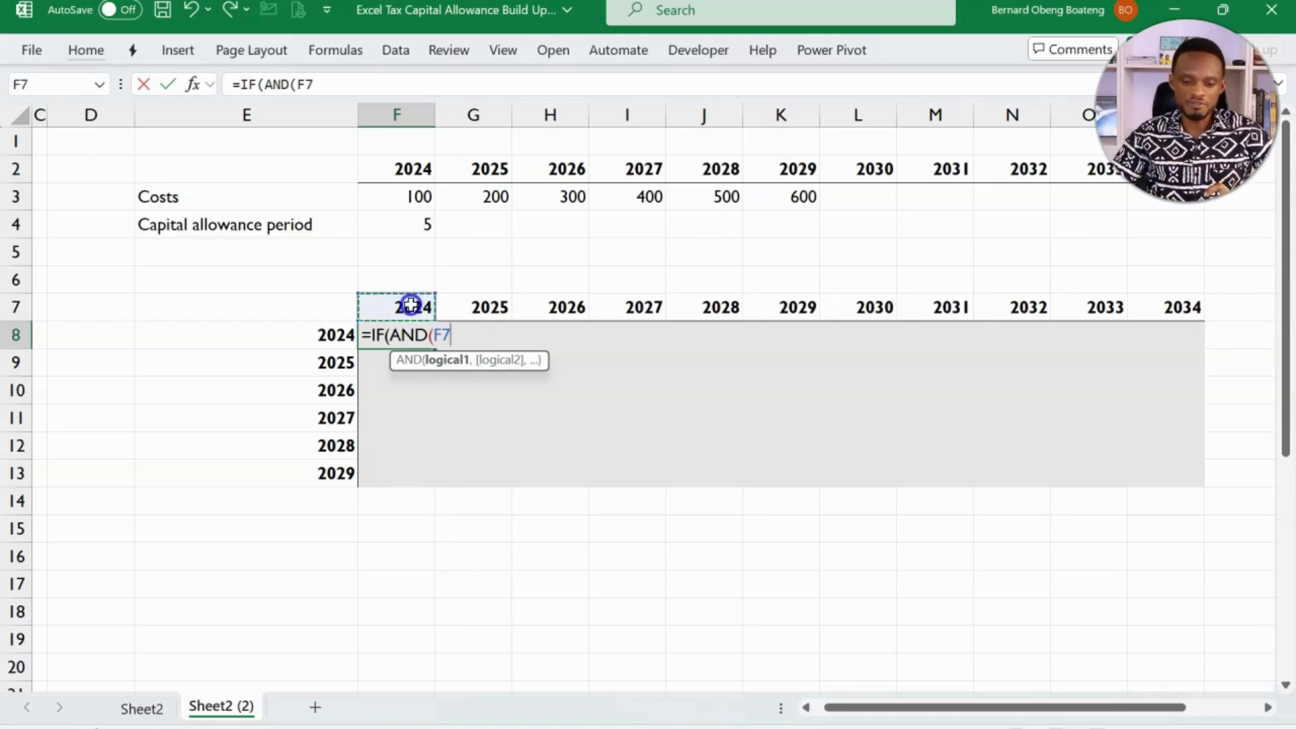
type(">=")
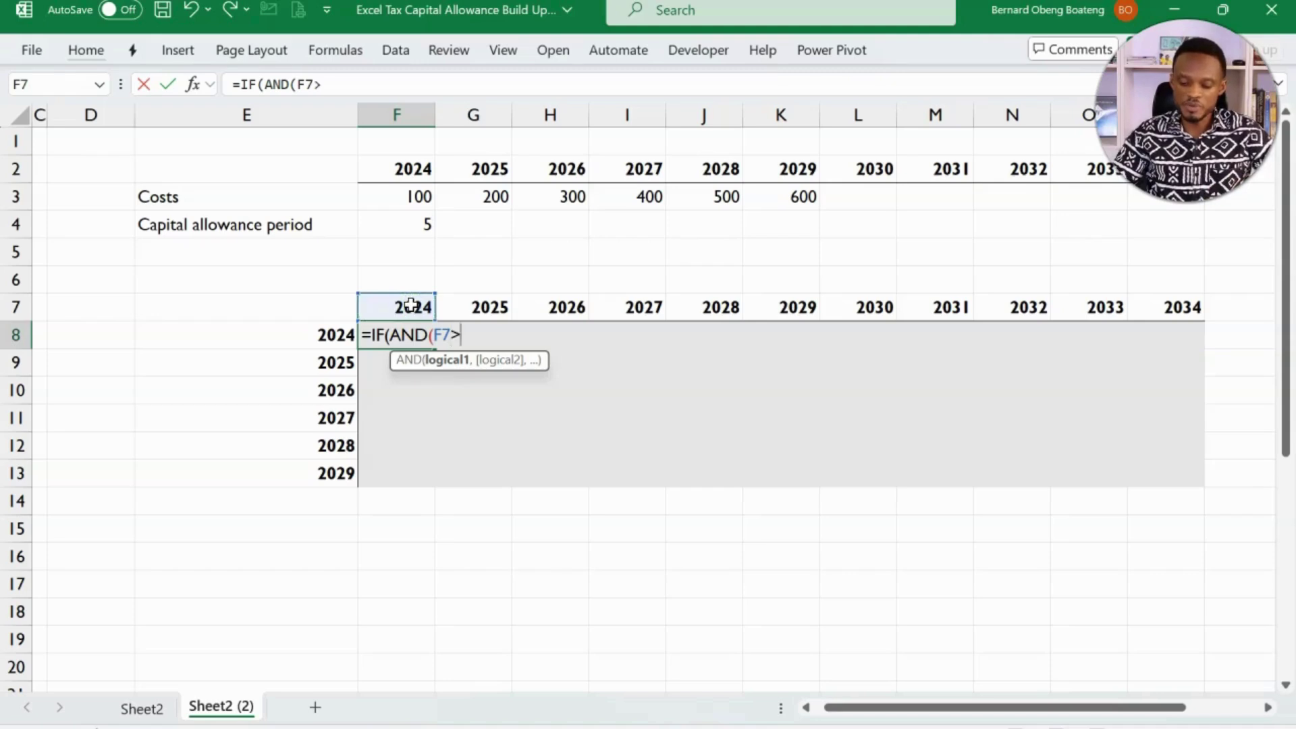
left_click(334, 336)
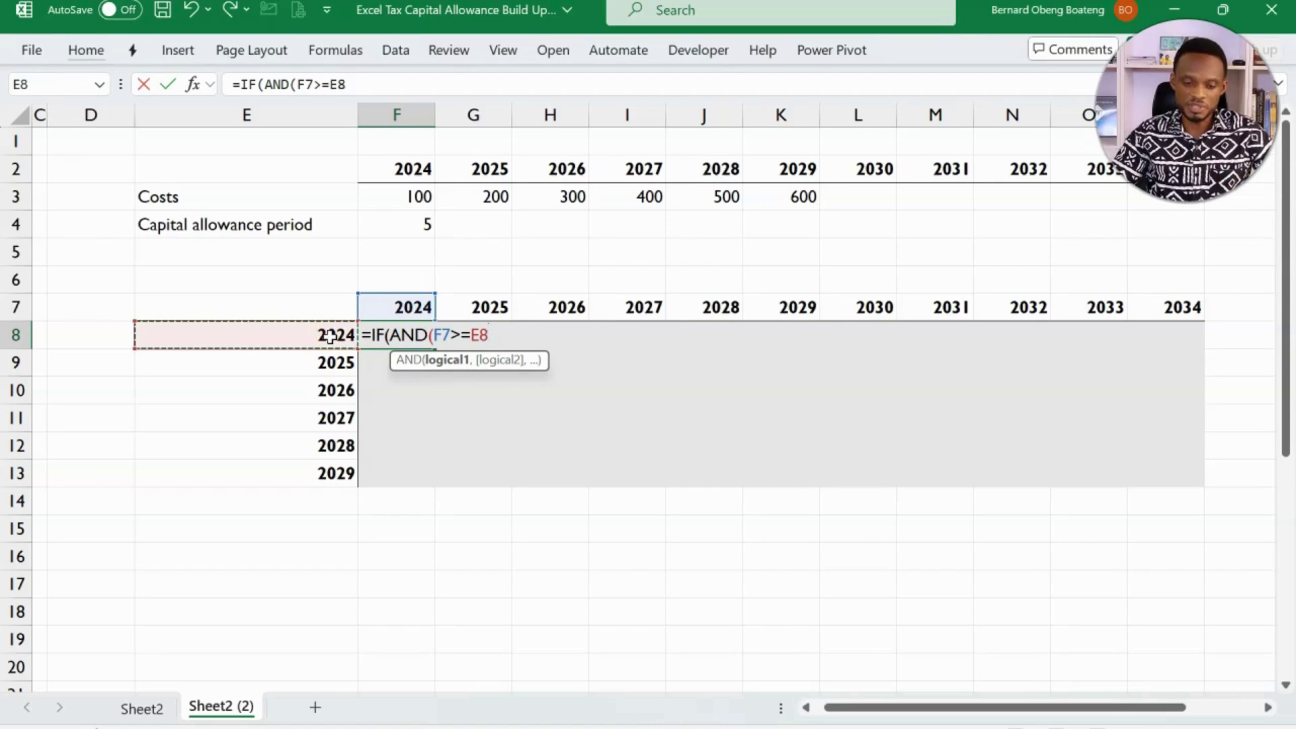
type(",")
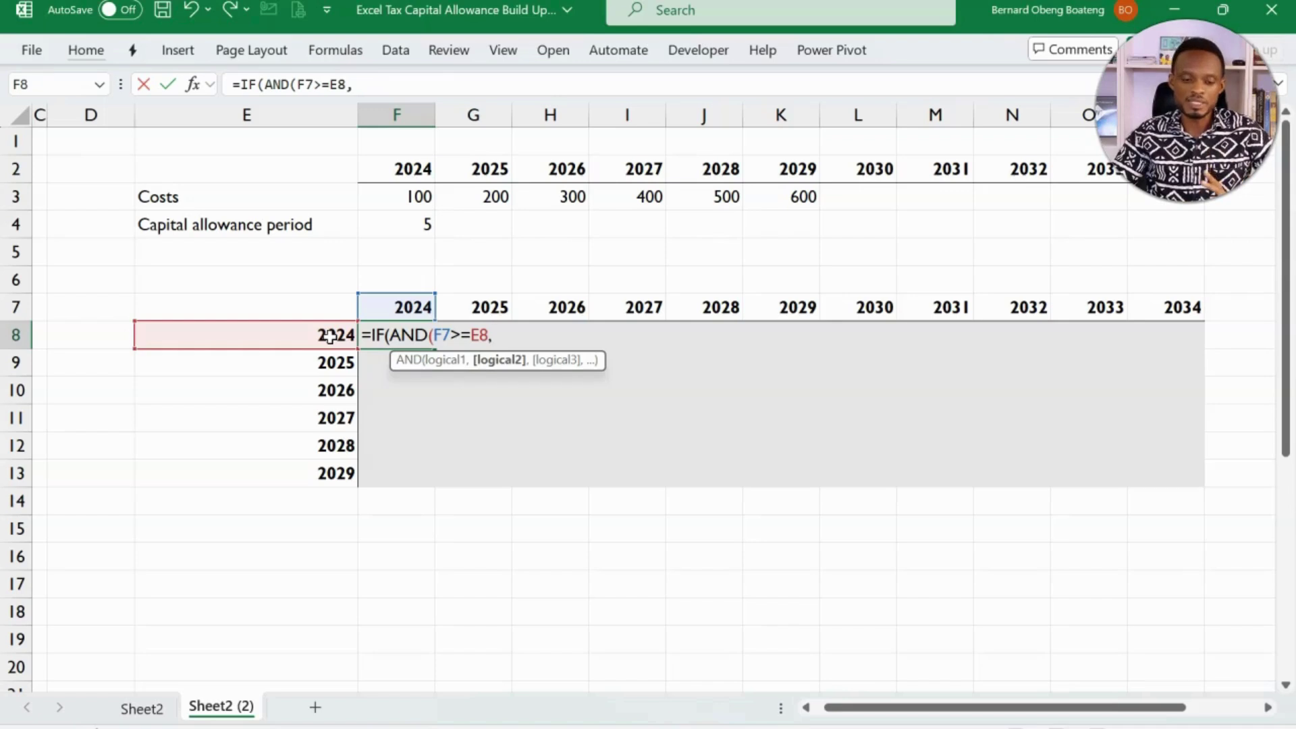
Add the second condition E8+F4>F7 and close the AND test.
left_click(330, 337)
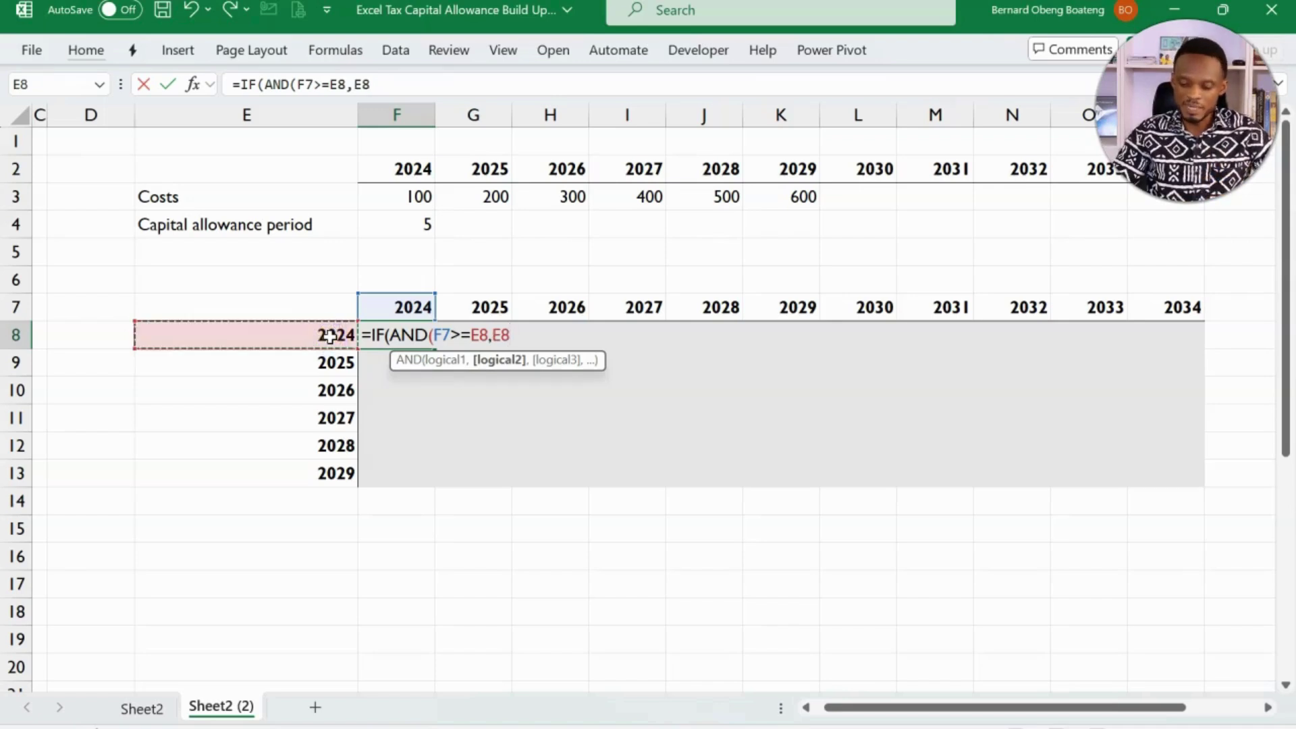
type("+")
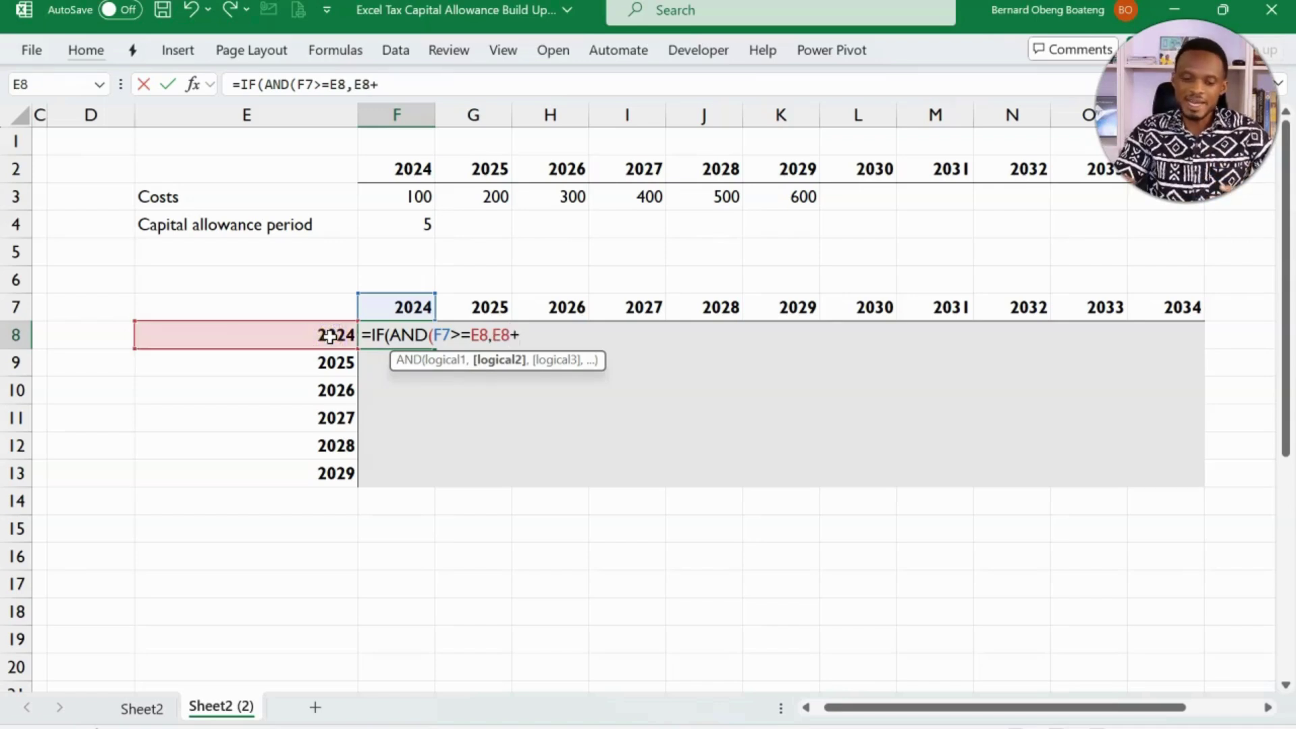
left_click(367, 224)
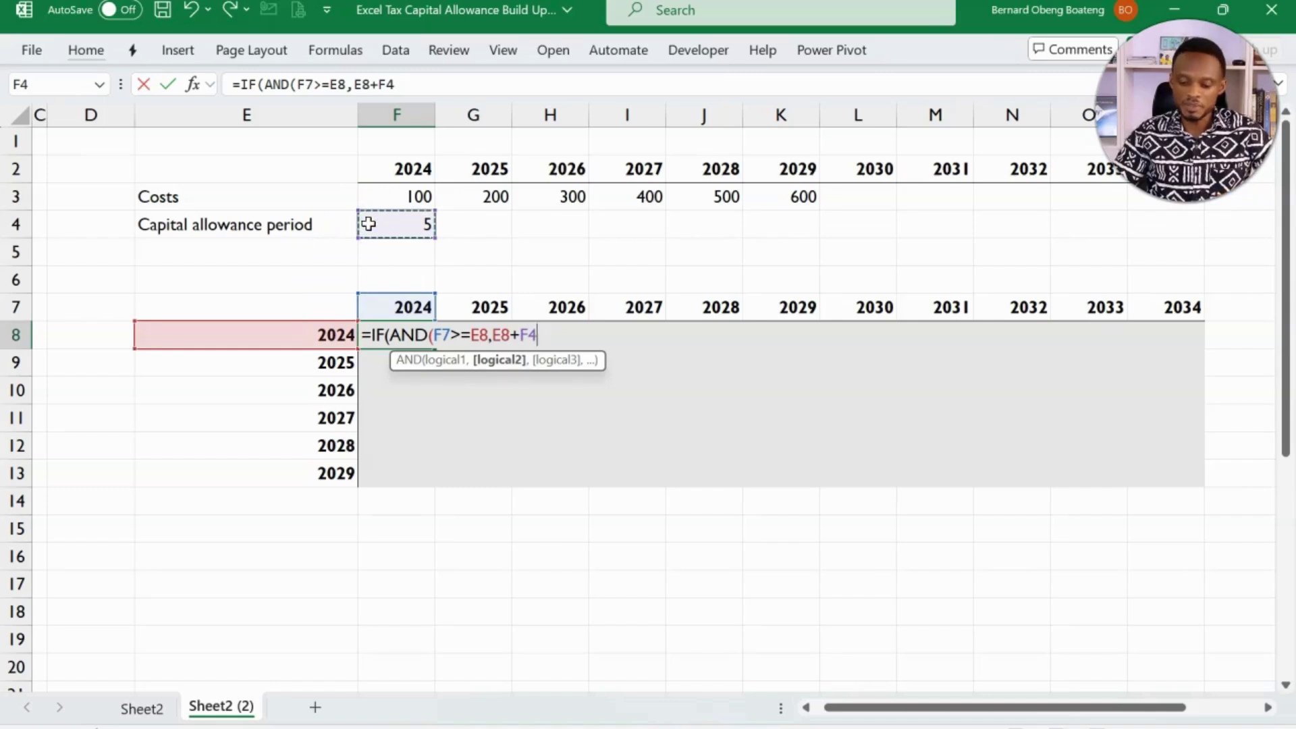
type(">")
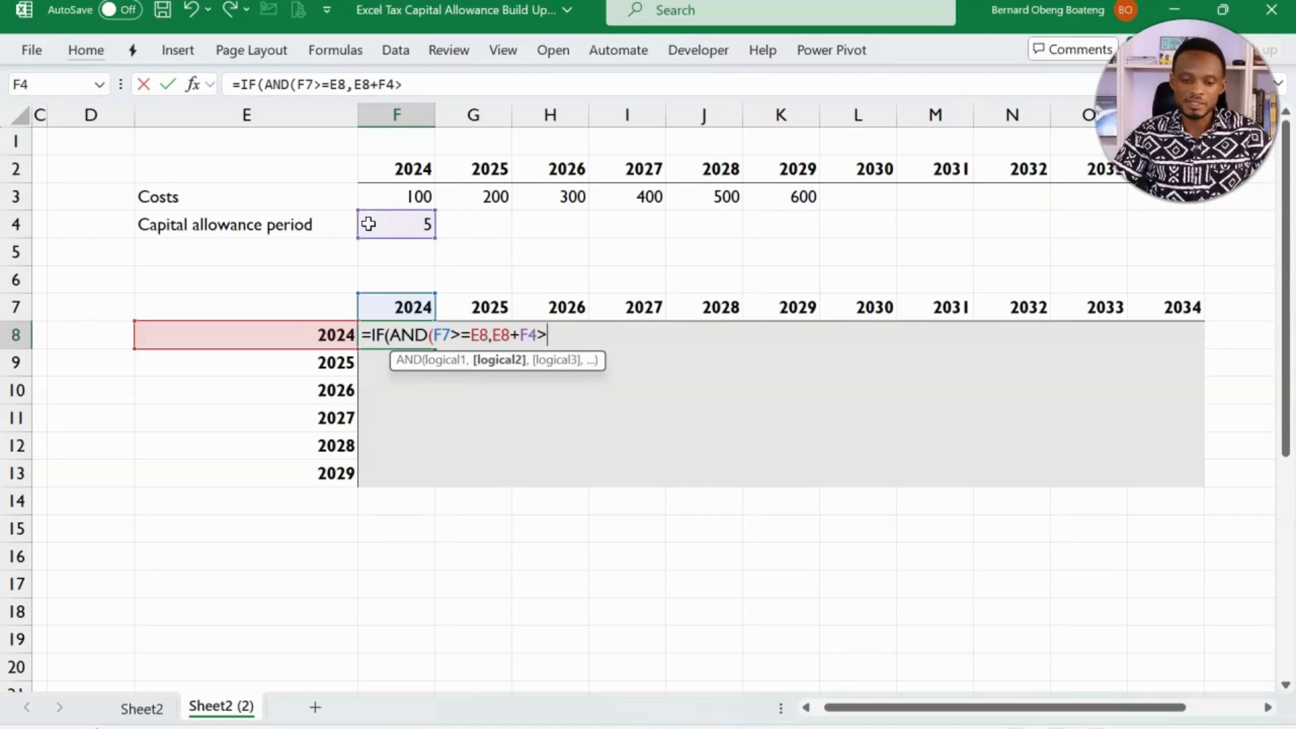
left_click(400, 305)
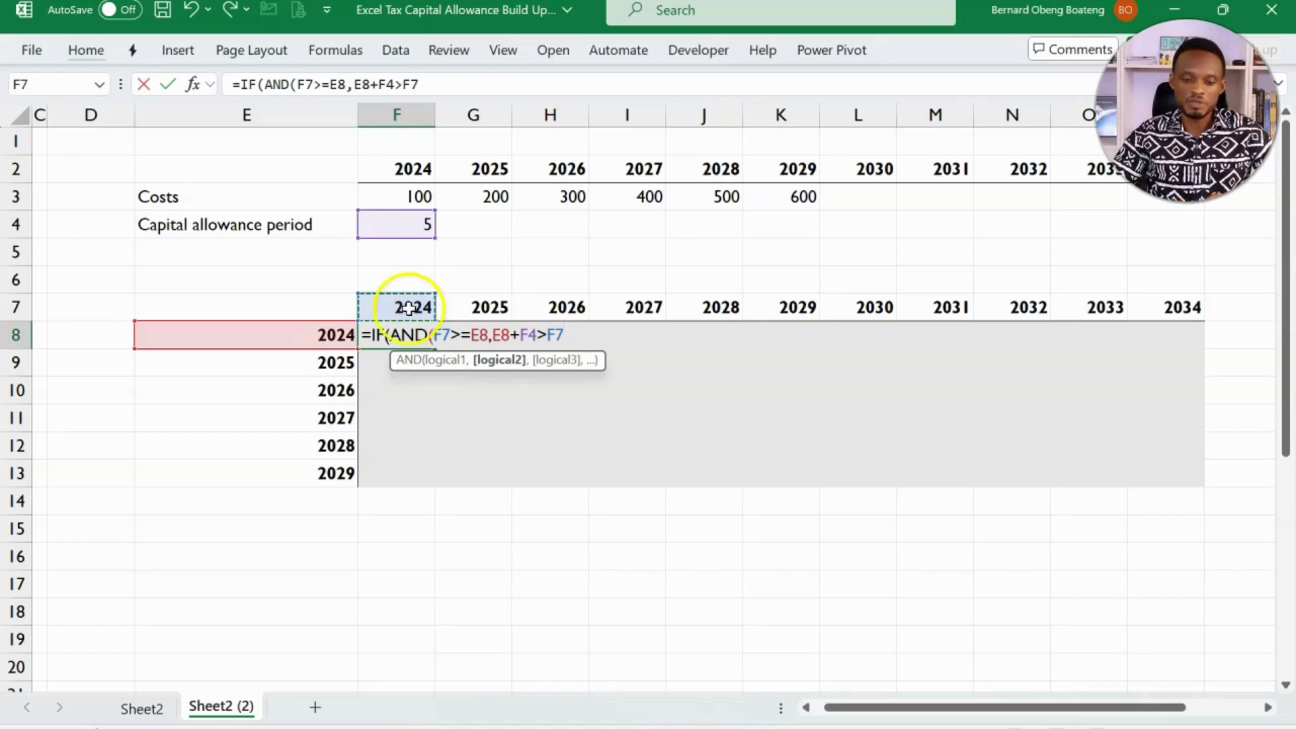
left_click(439, 361)
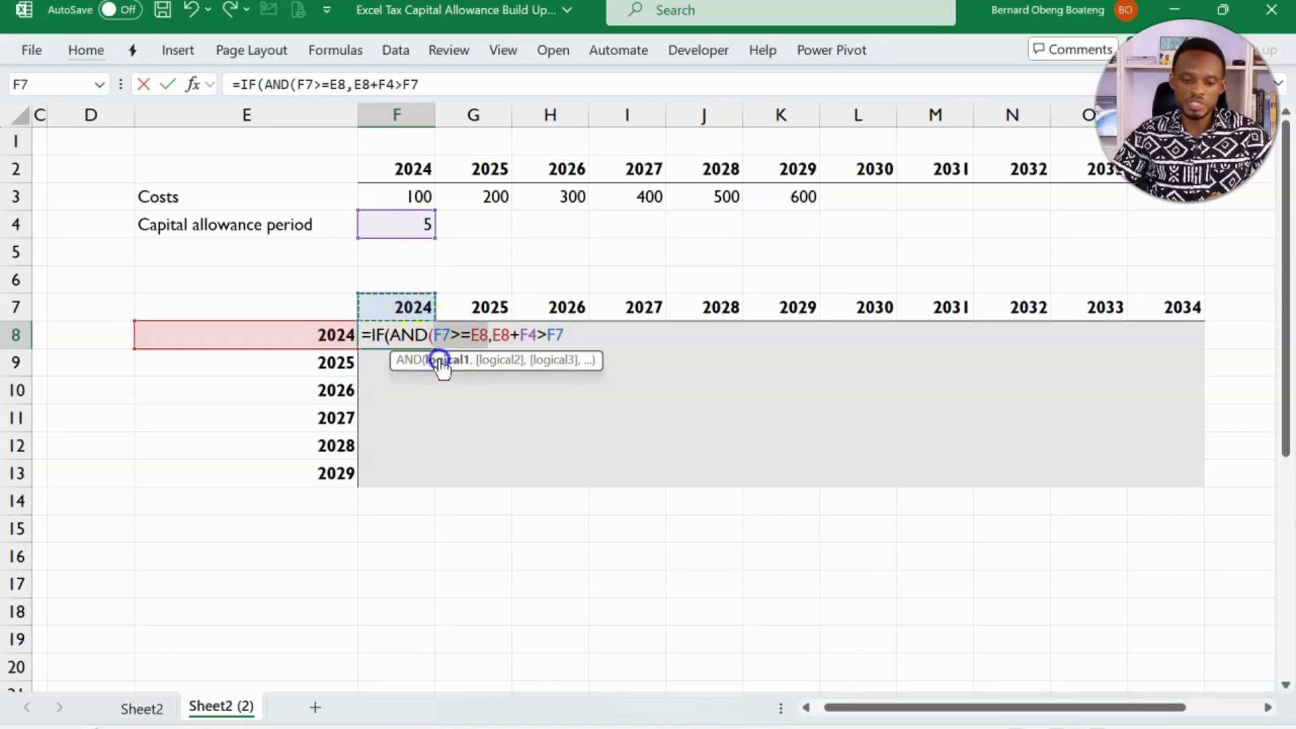
left_click(499, 360)
left_click(575, 335)
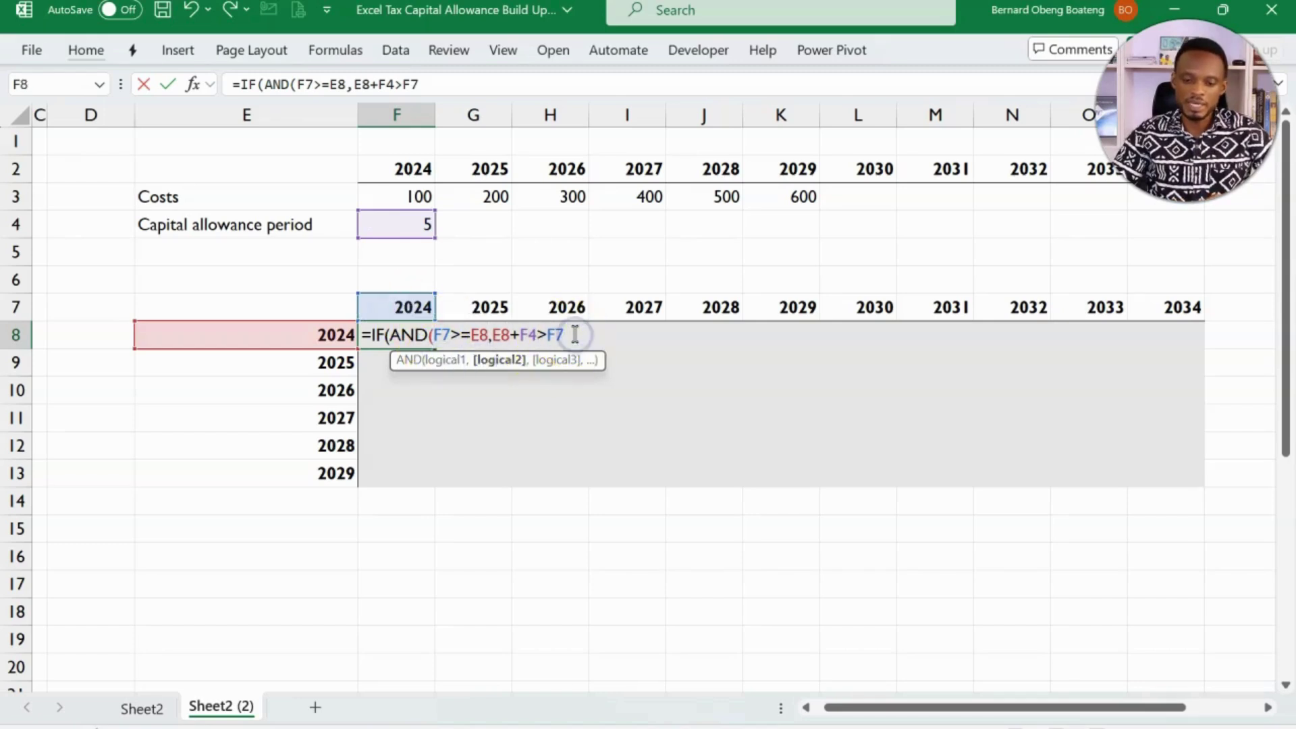
type(")")
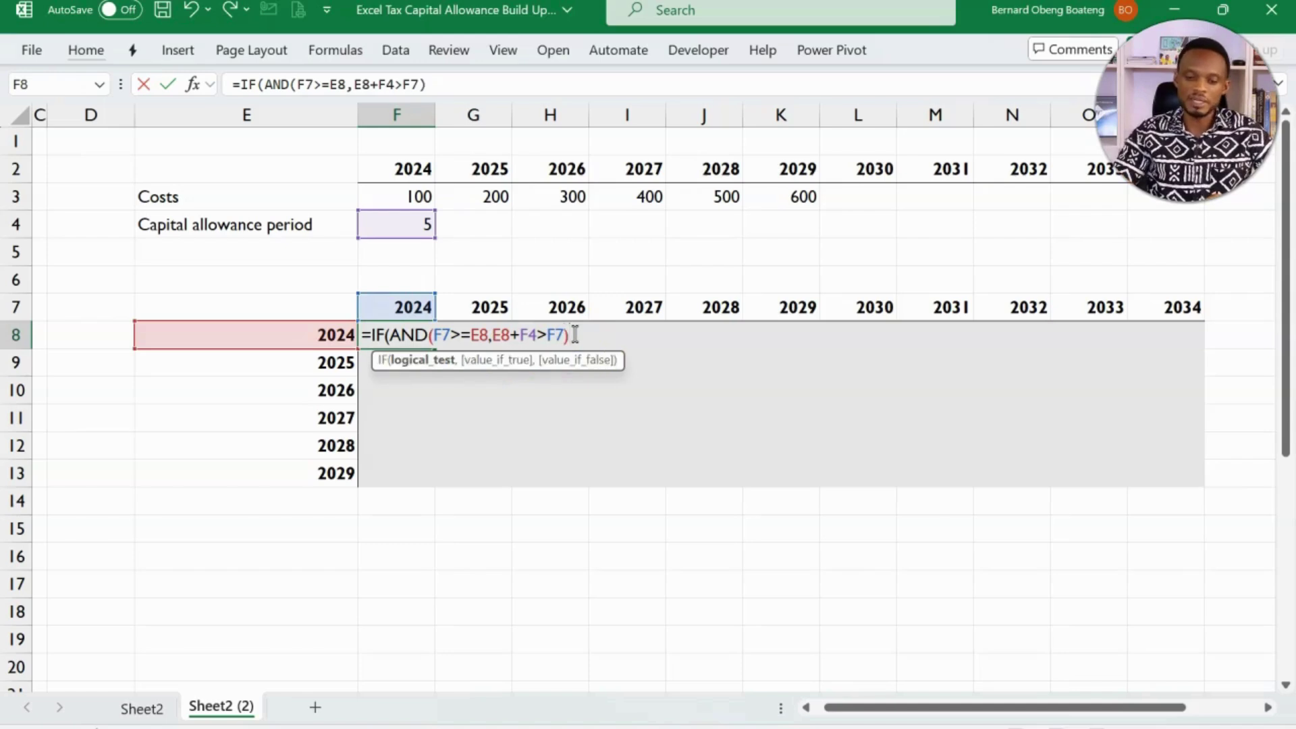
type(",")
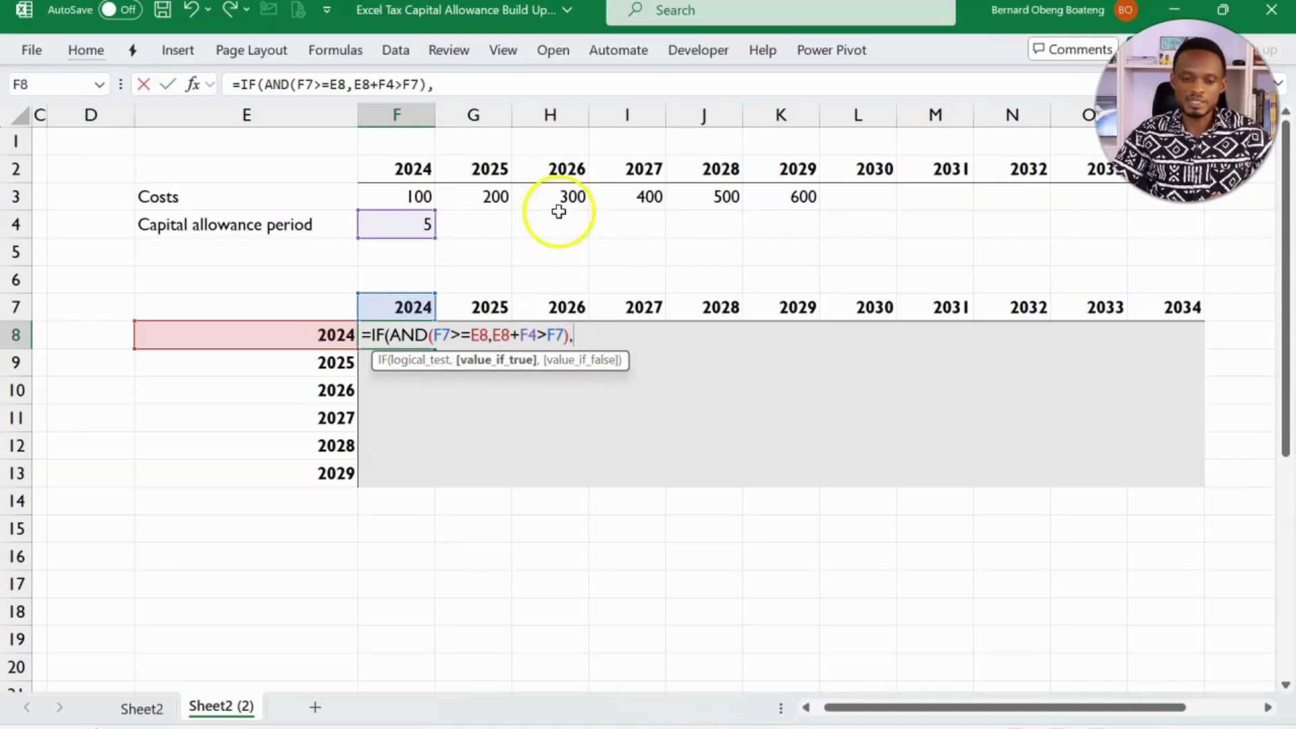
Finish with F3/F4,0 so F8 returns the 2024 allowance of 20.
left_click(409, 196)
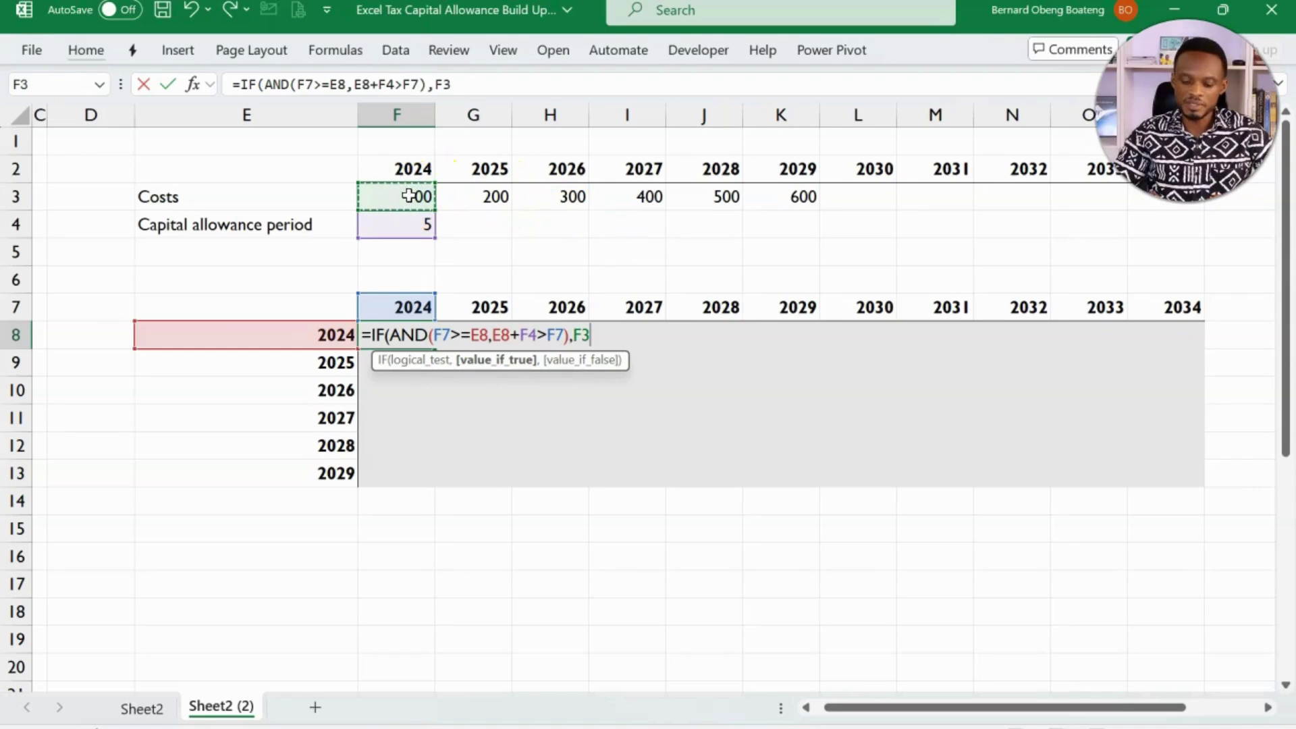
type("/")
left_click(404, 223)
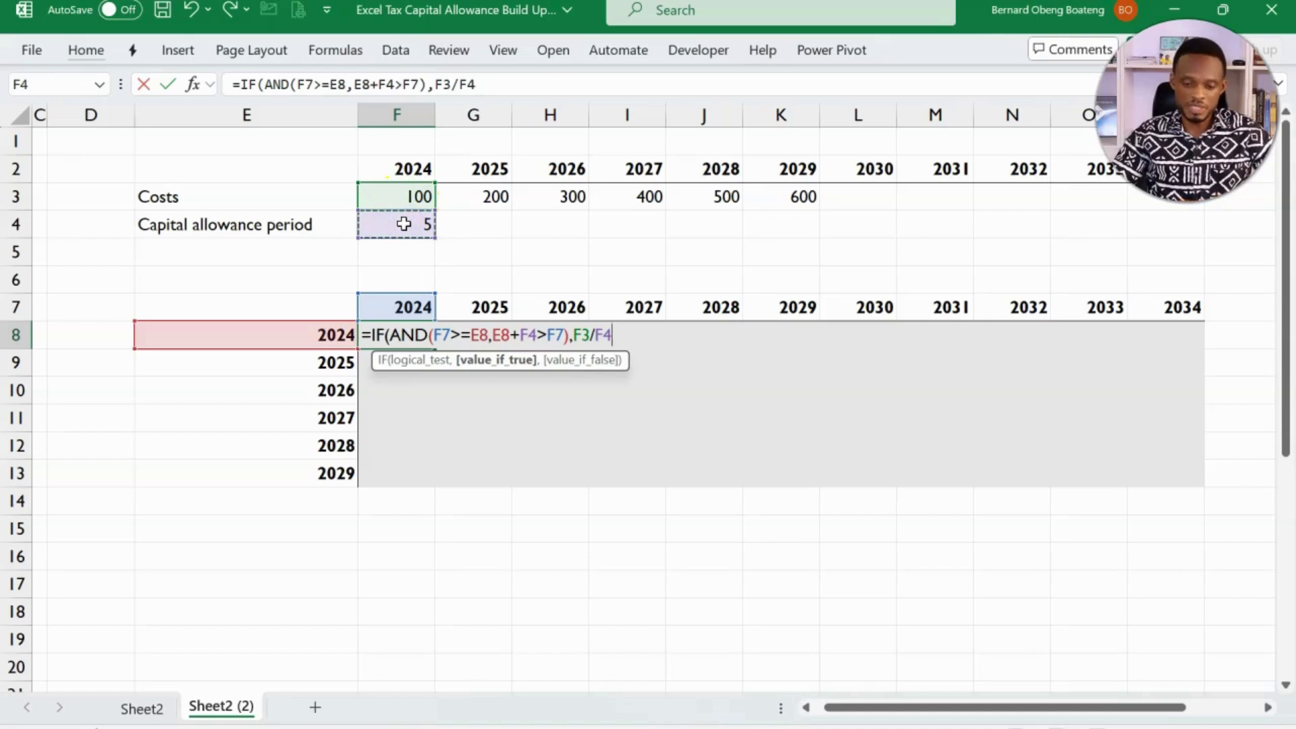
type(",")
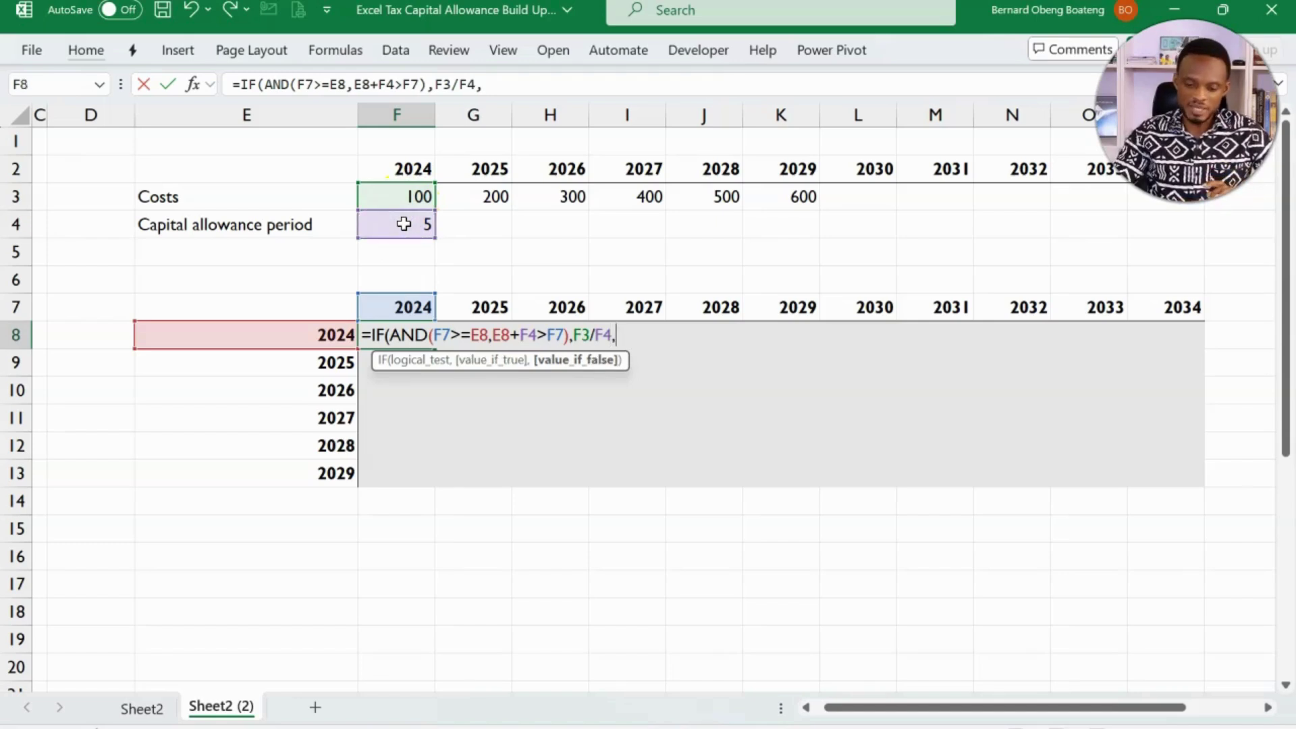
type("0)")
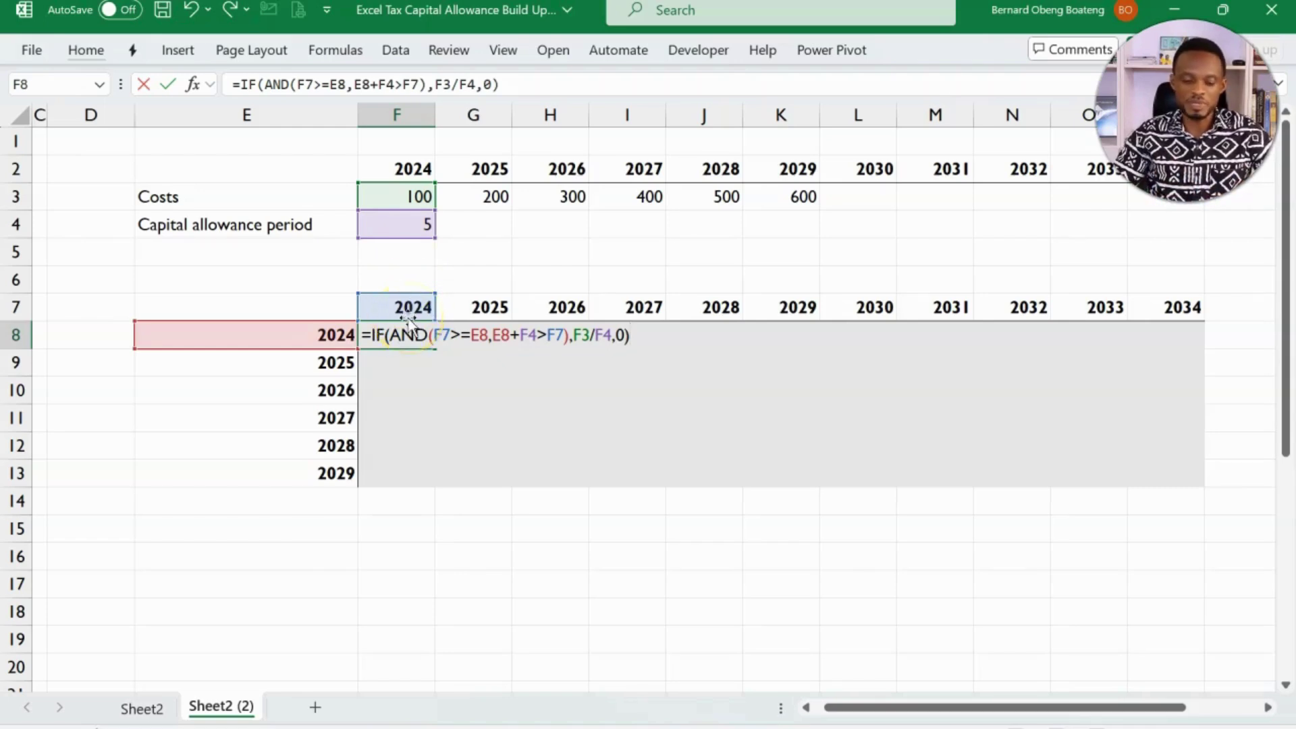
key("Return")
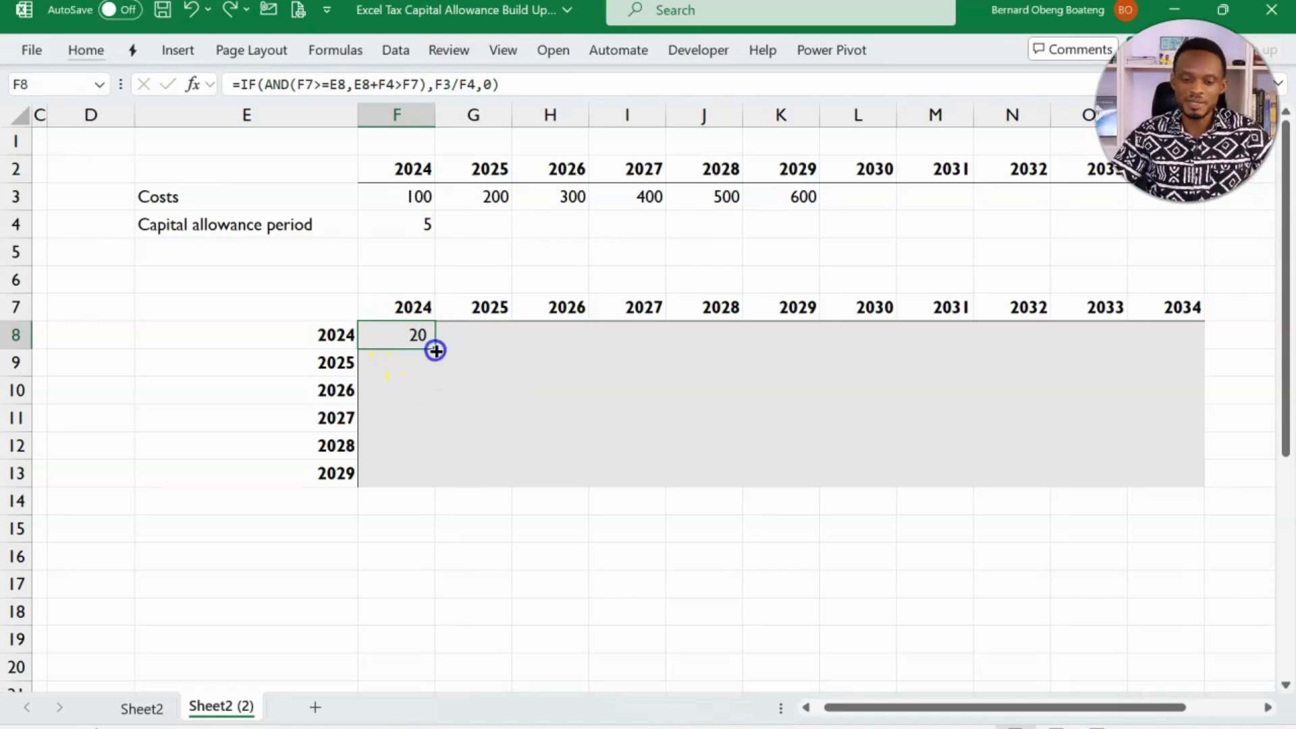
Try copying the formula across to J8, undo it, and reopen F8 for editing.
left_click_drag(435, 349, 709, 354)
double_click(492, 338)
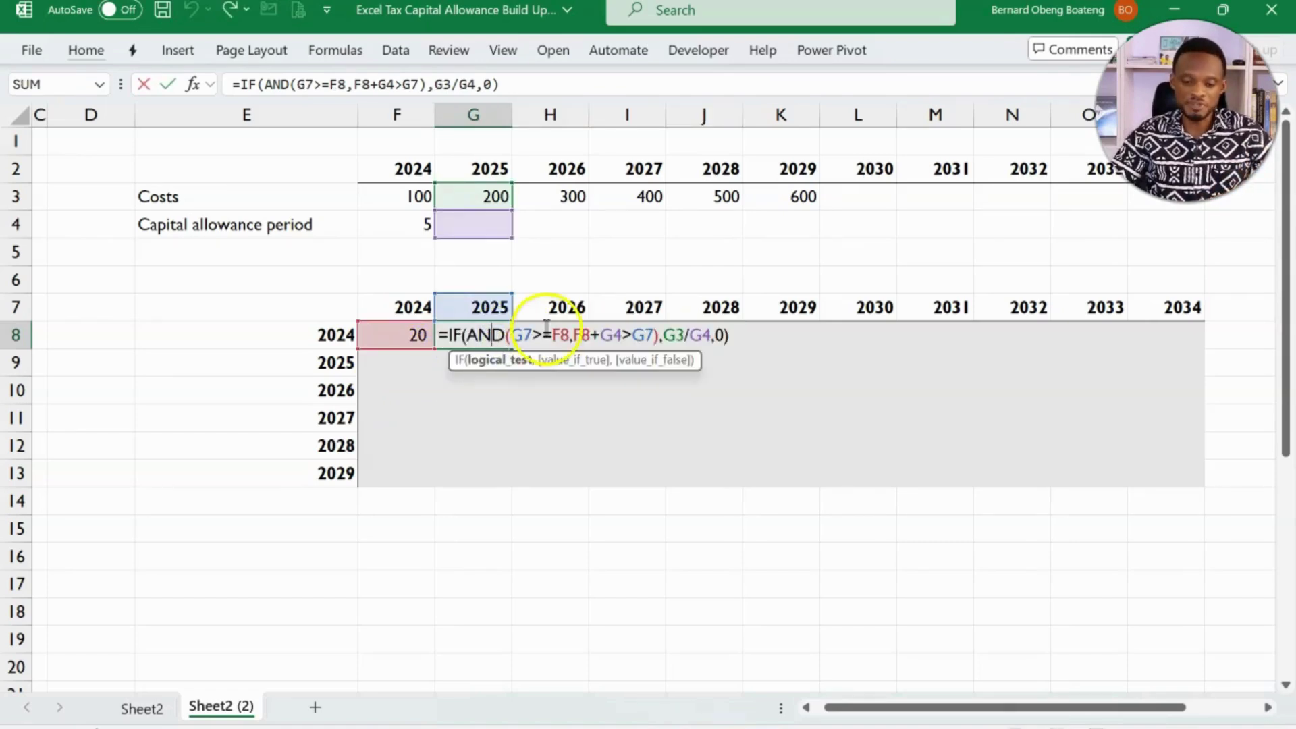
left_click(517, 351)
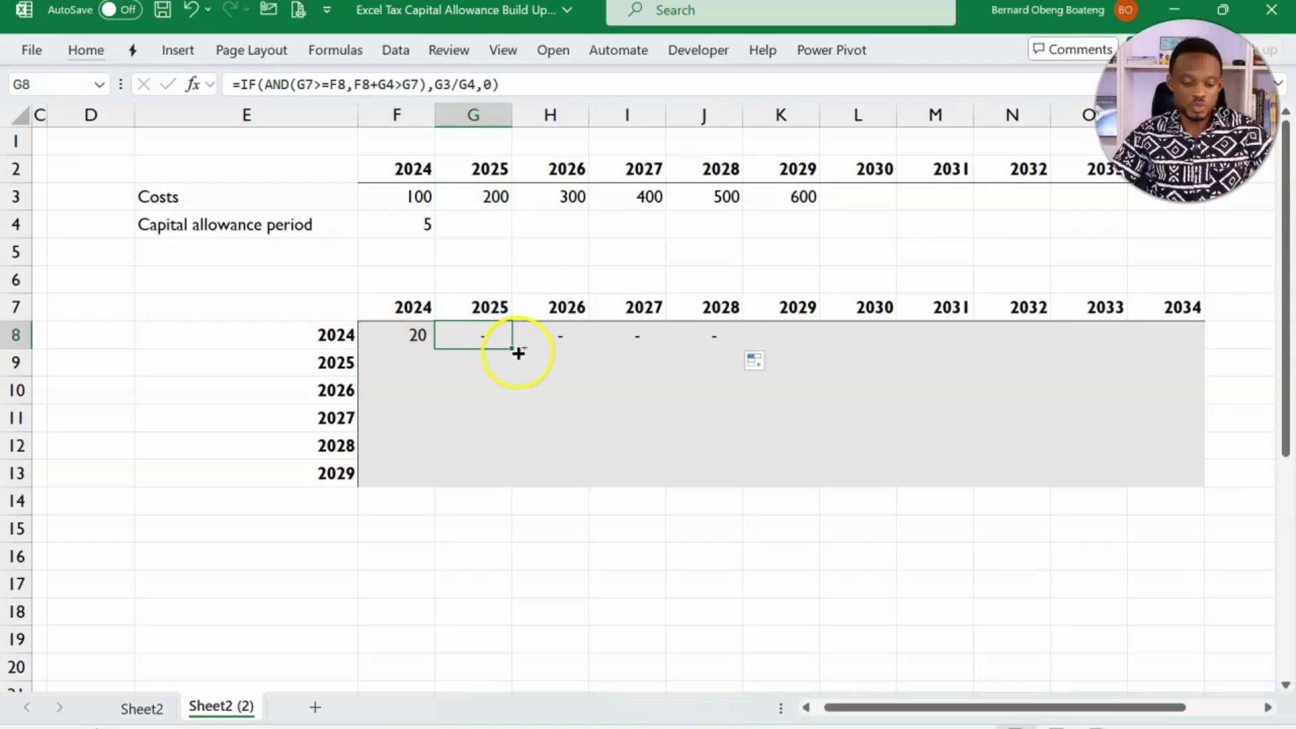
key("ctrl+z")
double_click(417, 334)
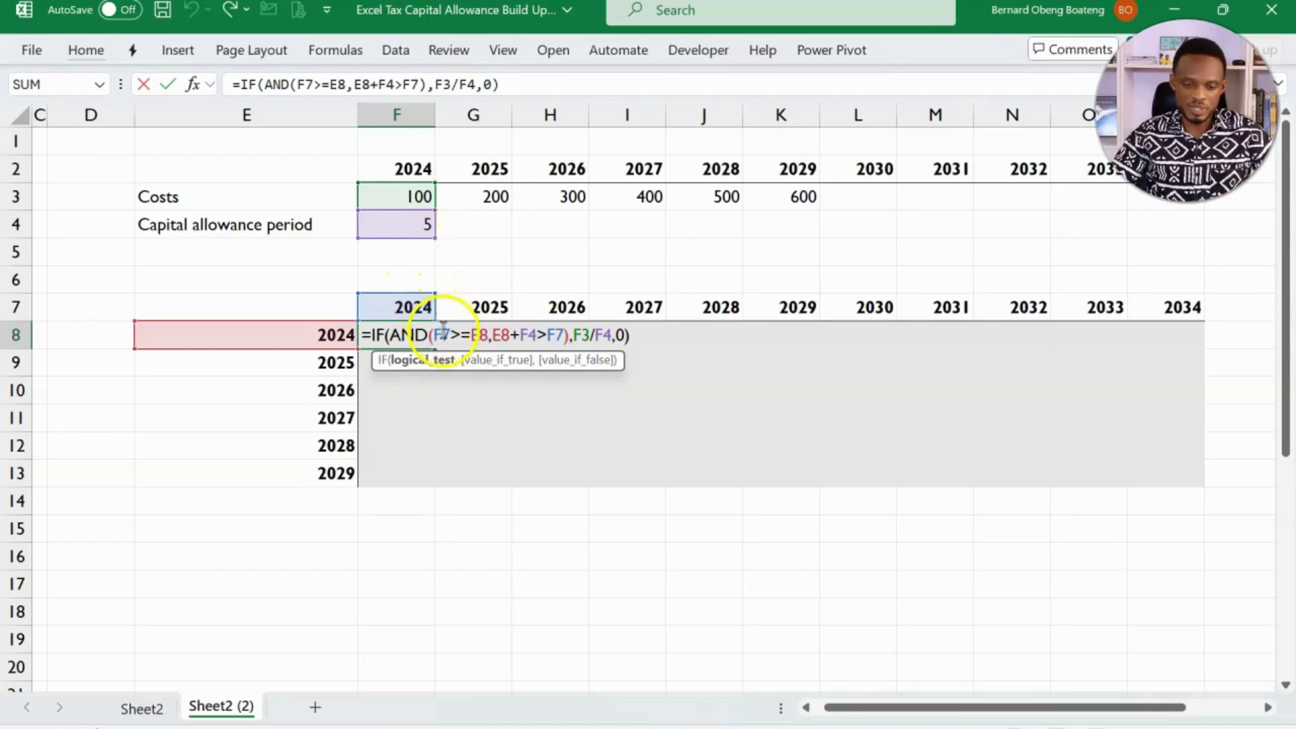
Anchor the first references in F8's formula as F$7, $E8 and $E8.
left_click(442, 330)
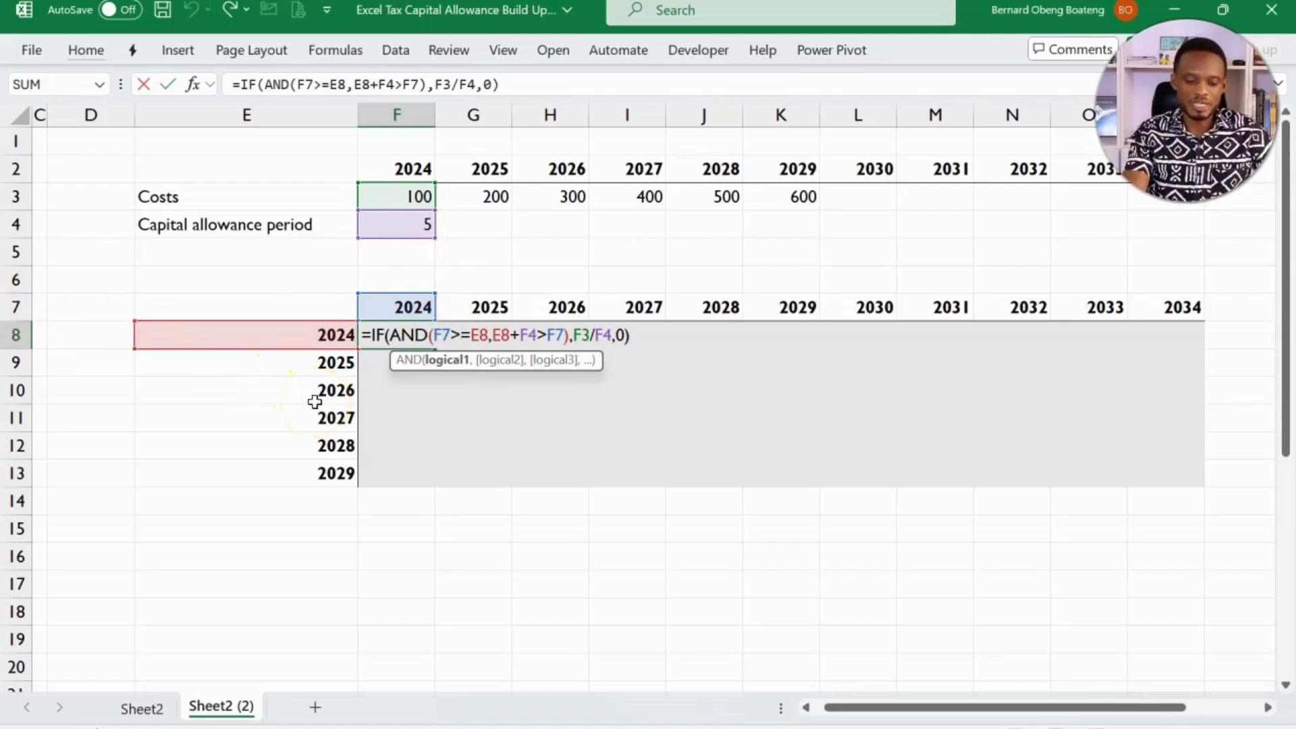
key("F4")
key("F4")
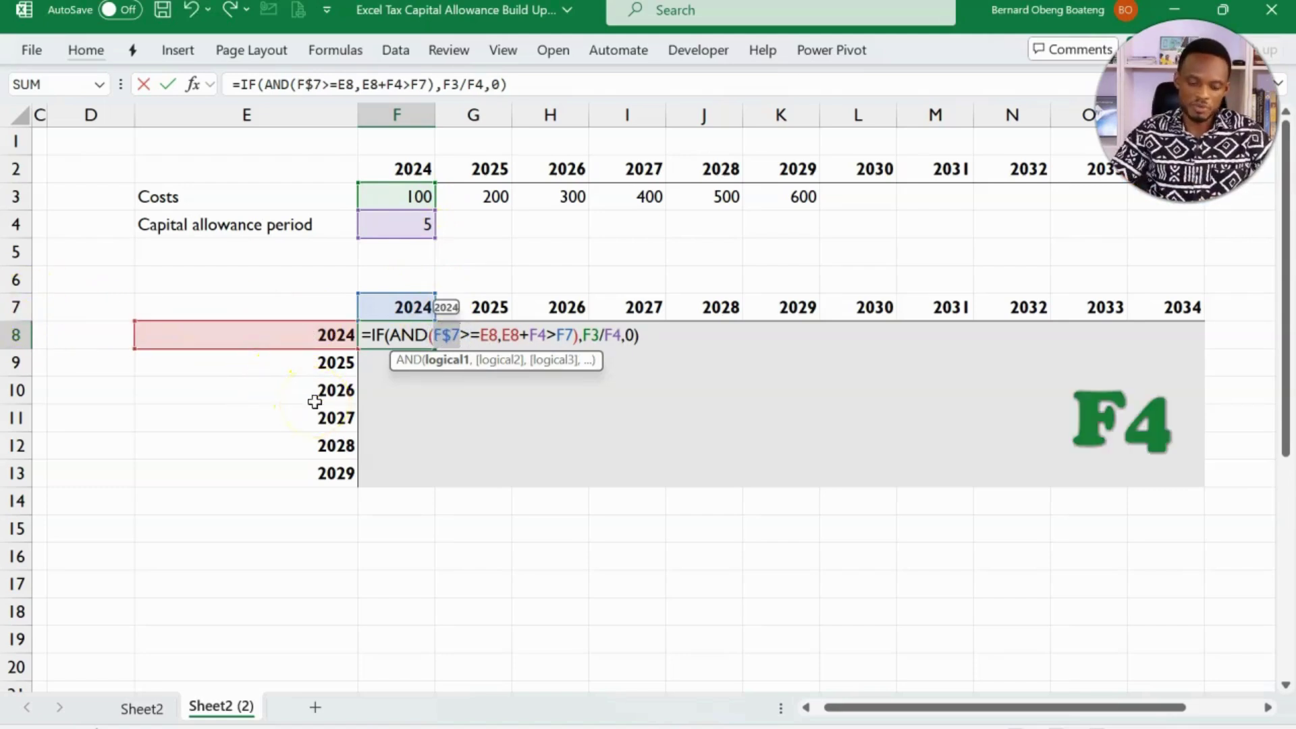
left_click(491, 331)
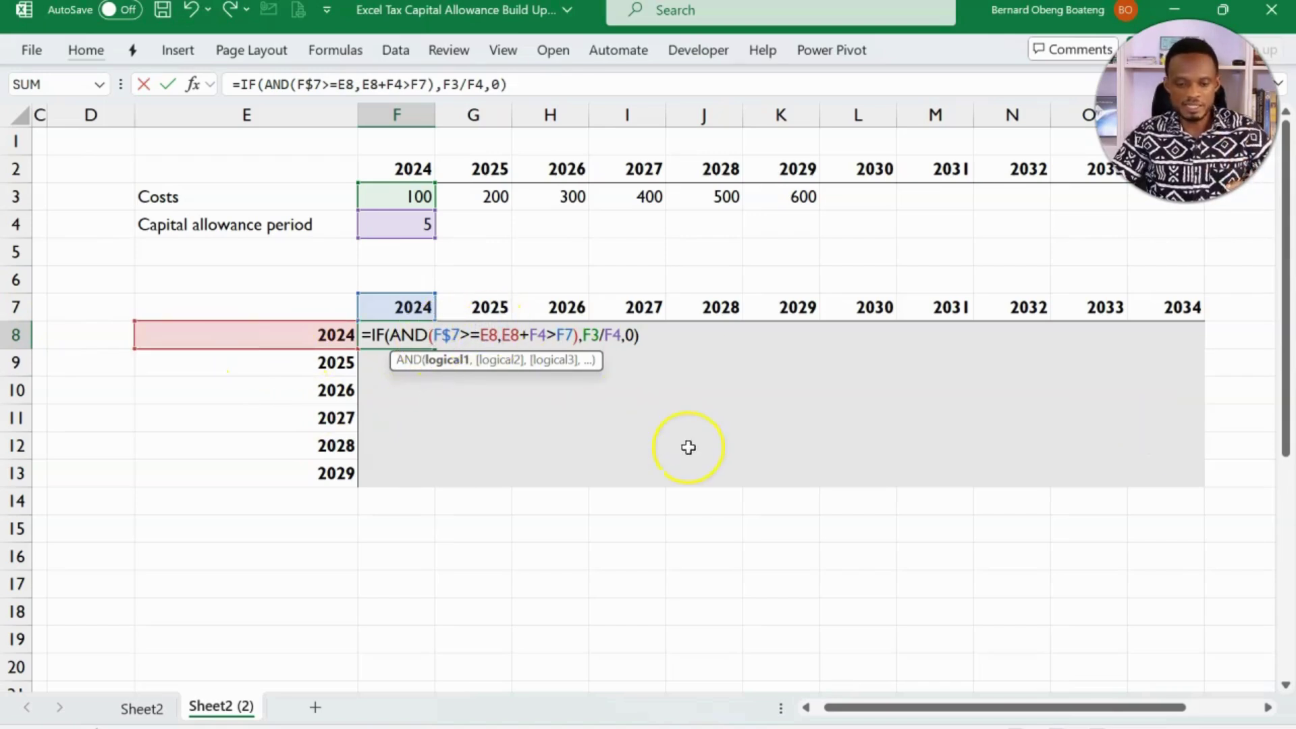
key("F4")
key("F4")
key("F4")
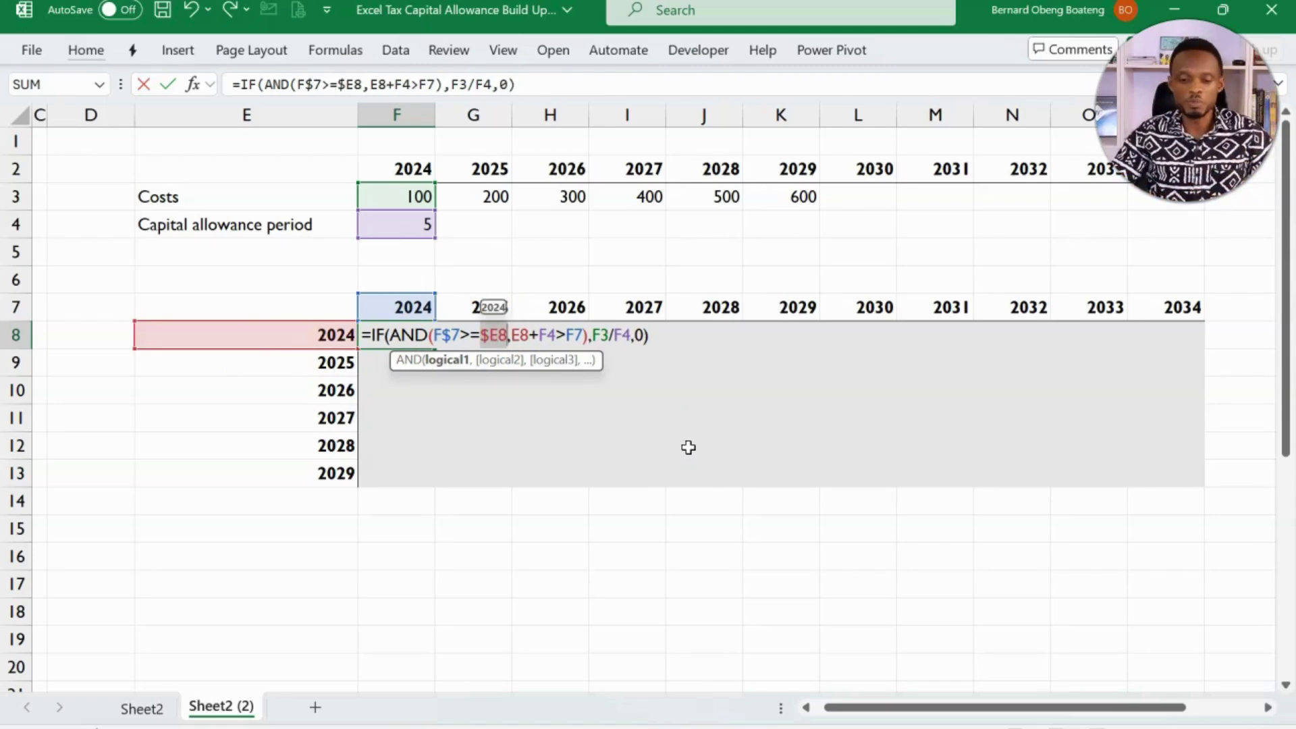
left_click(524, 335)
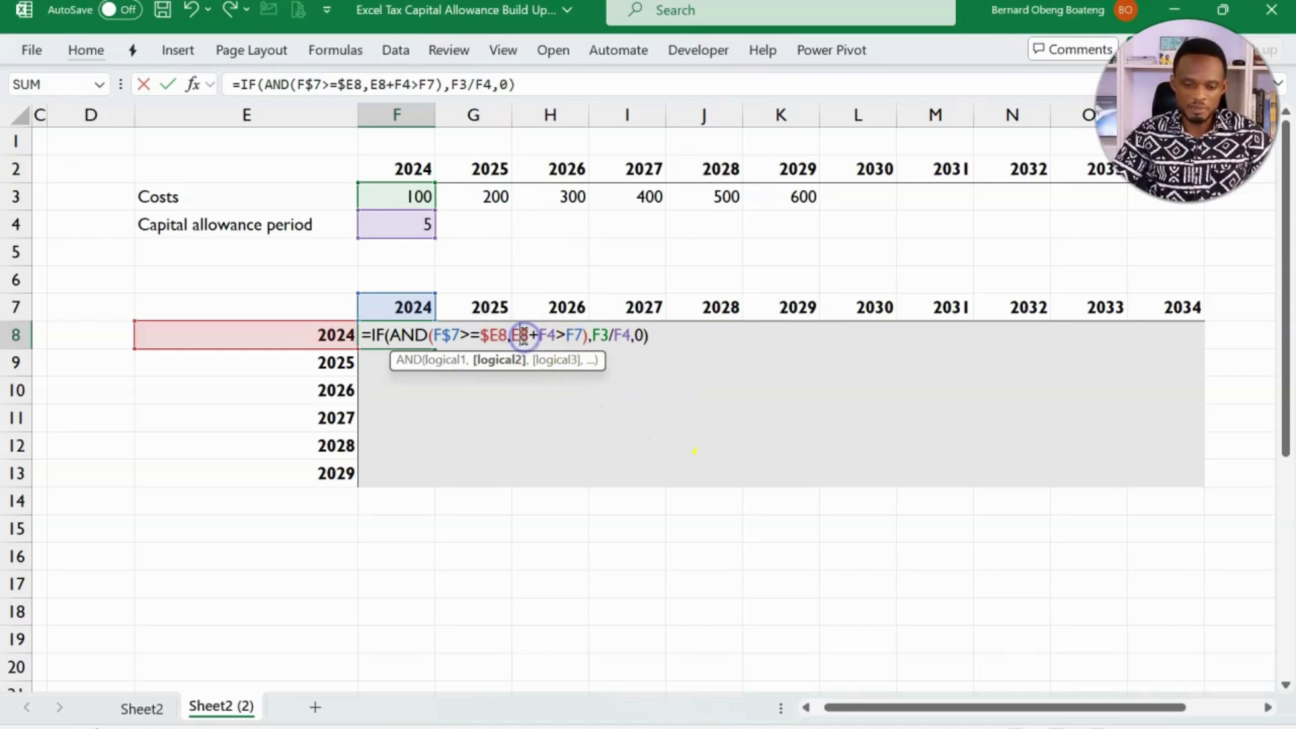
key("F4")
key("F4")
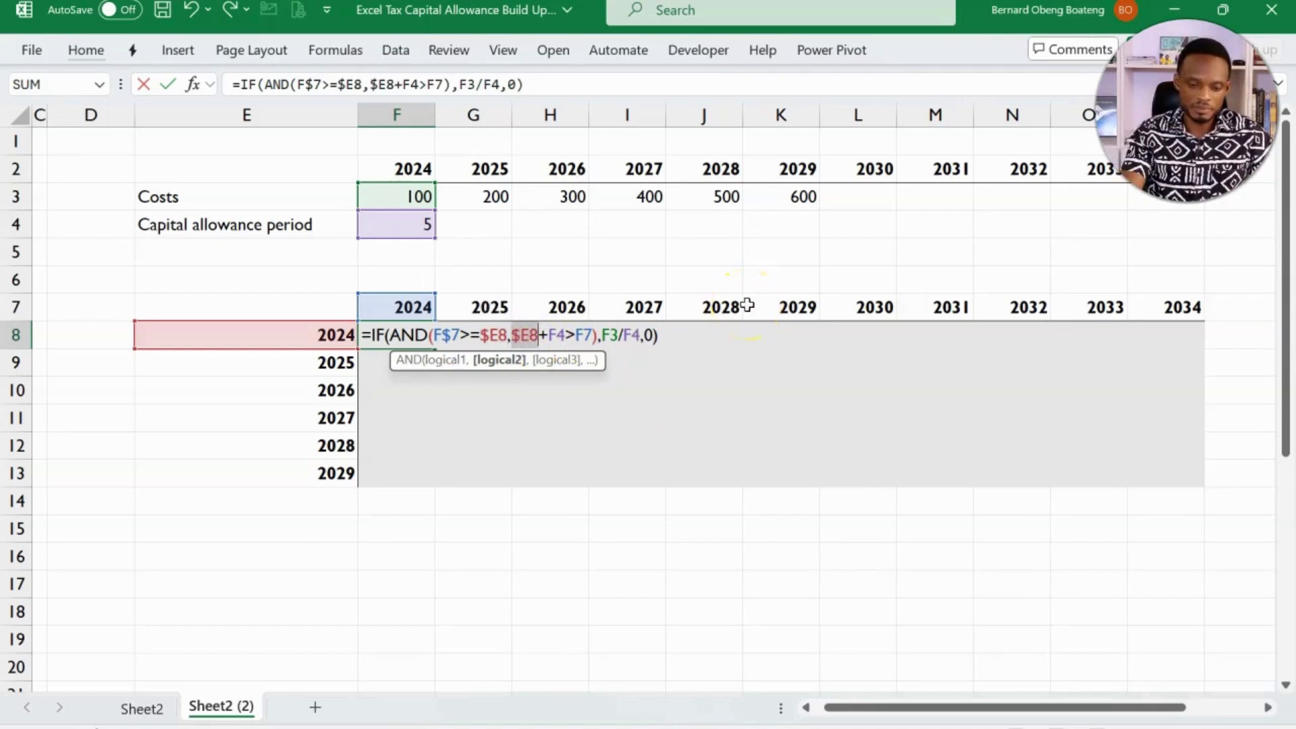
Make the period $F$4, the second year F$7 and the divisor $F$4, then commit.
left_click(557, 340)
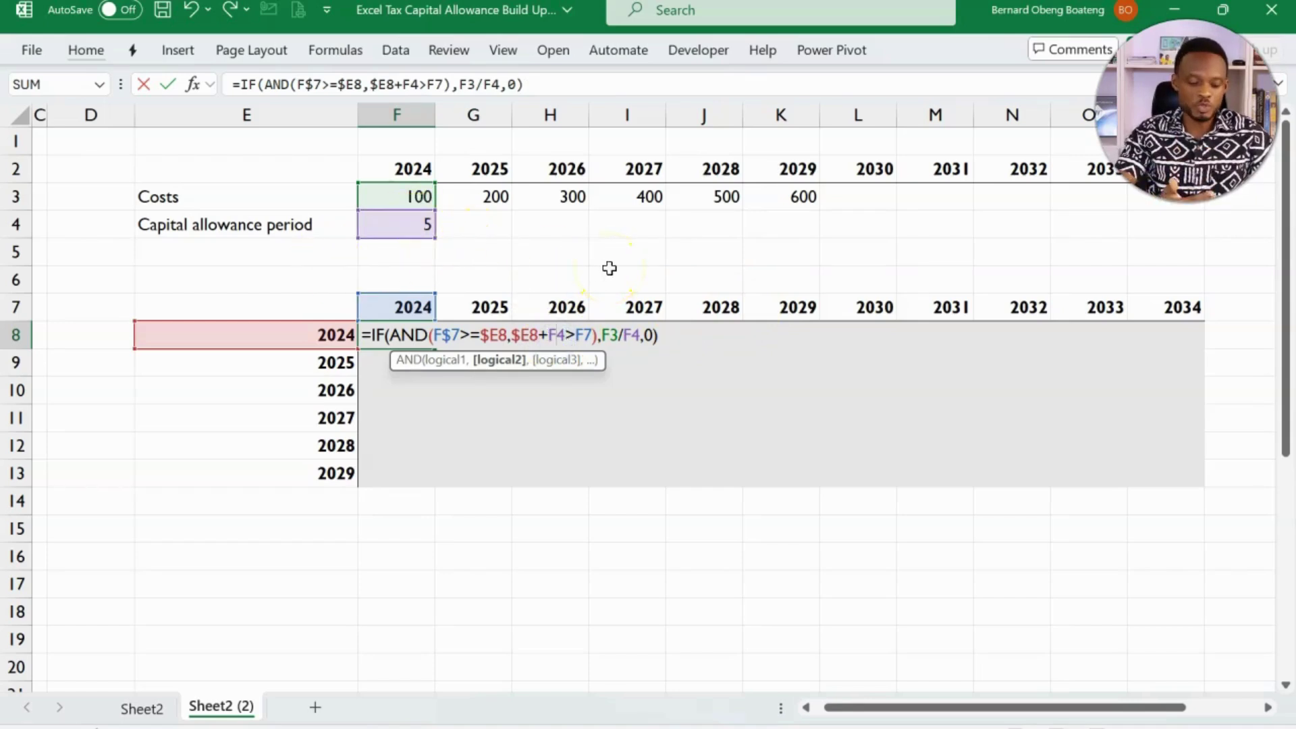
key("F4")
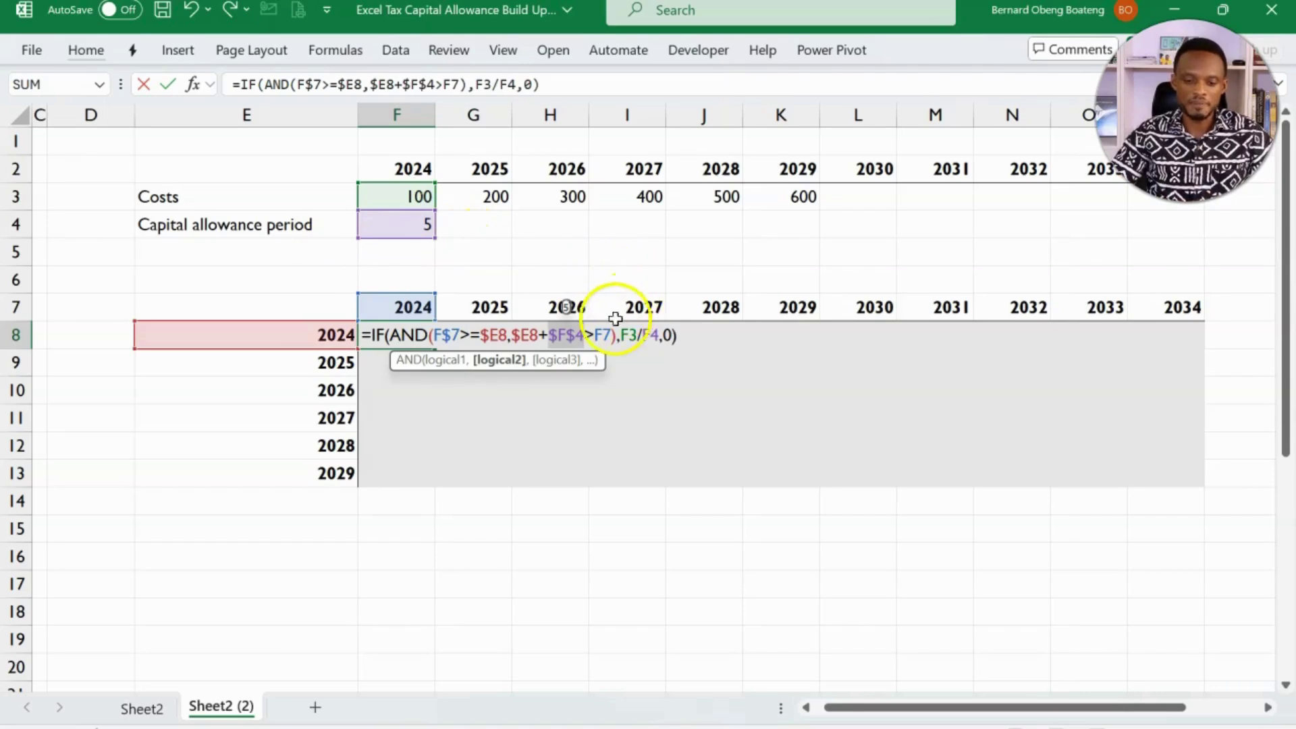
left_click(598, 335)
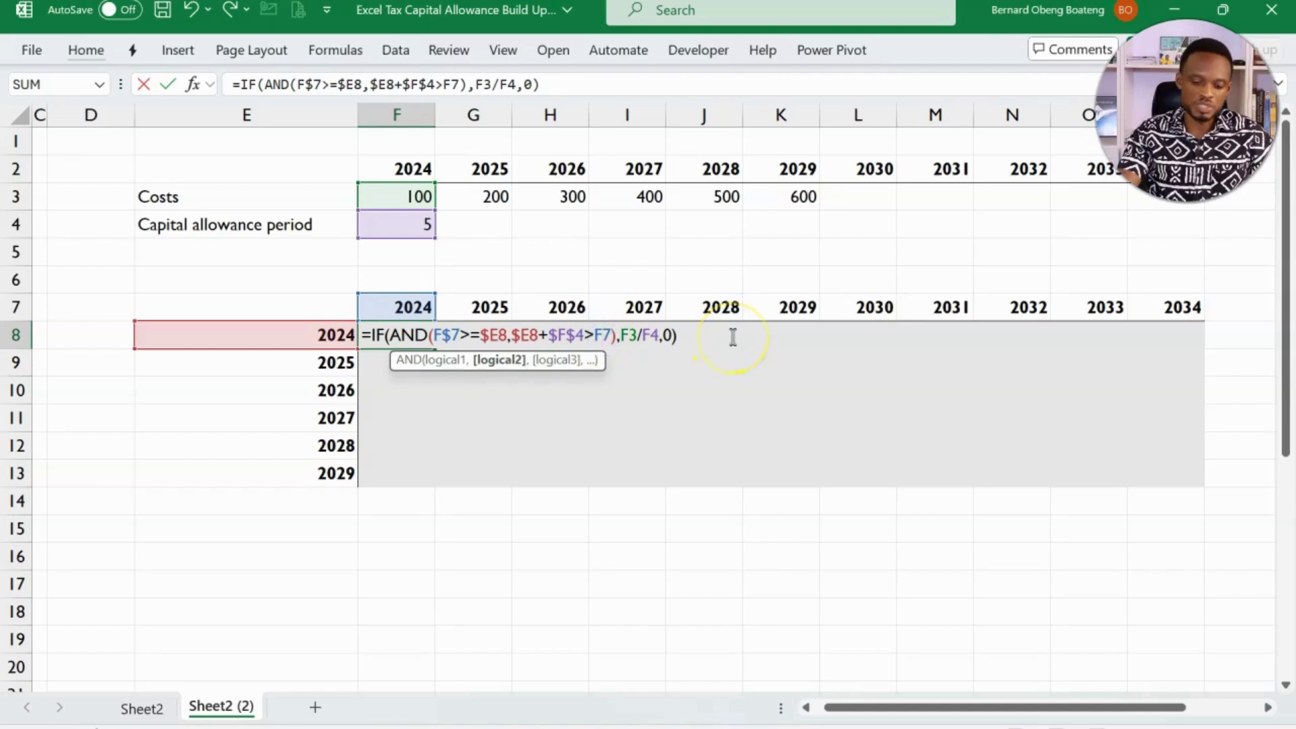
key("F4")
key("F4")
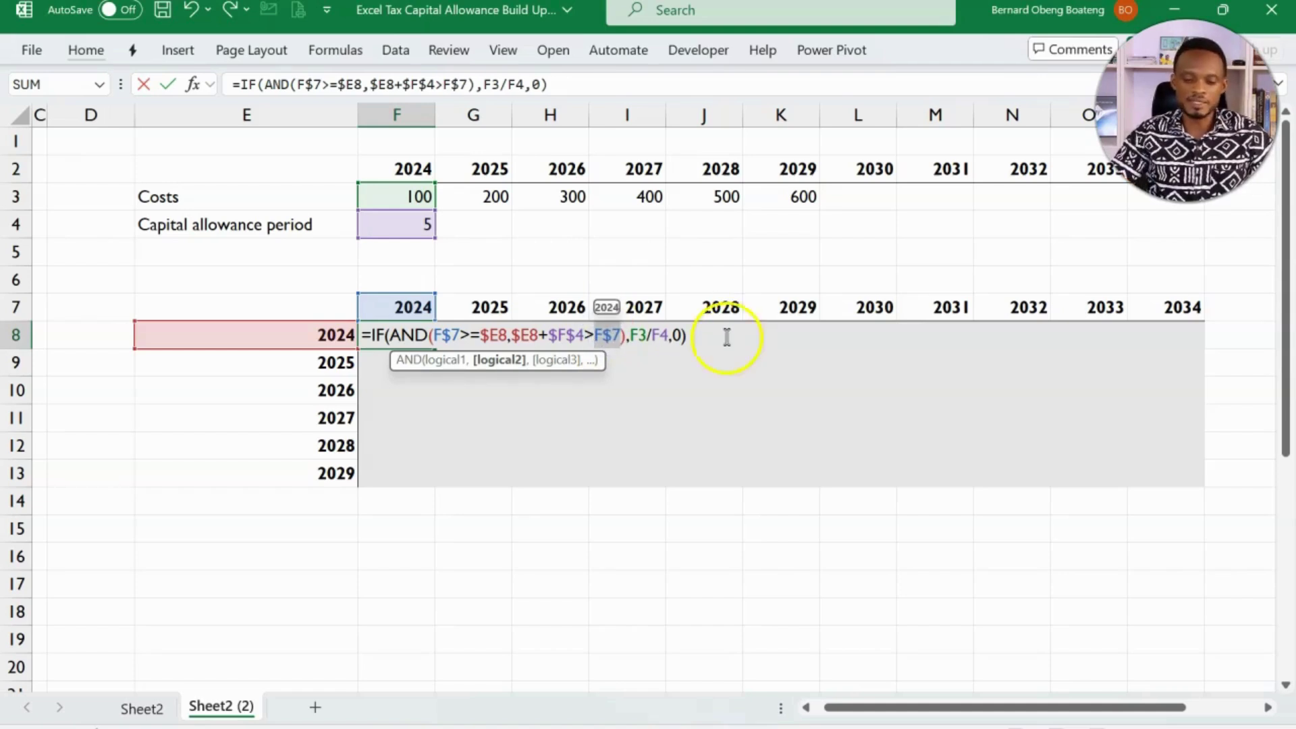
left_click(637, 332)
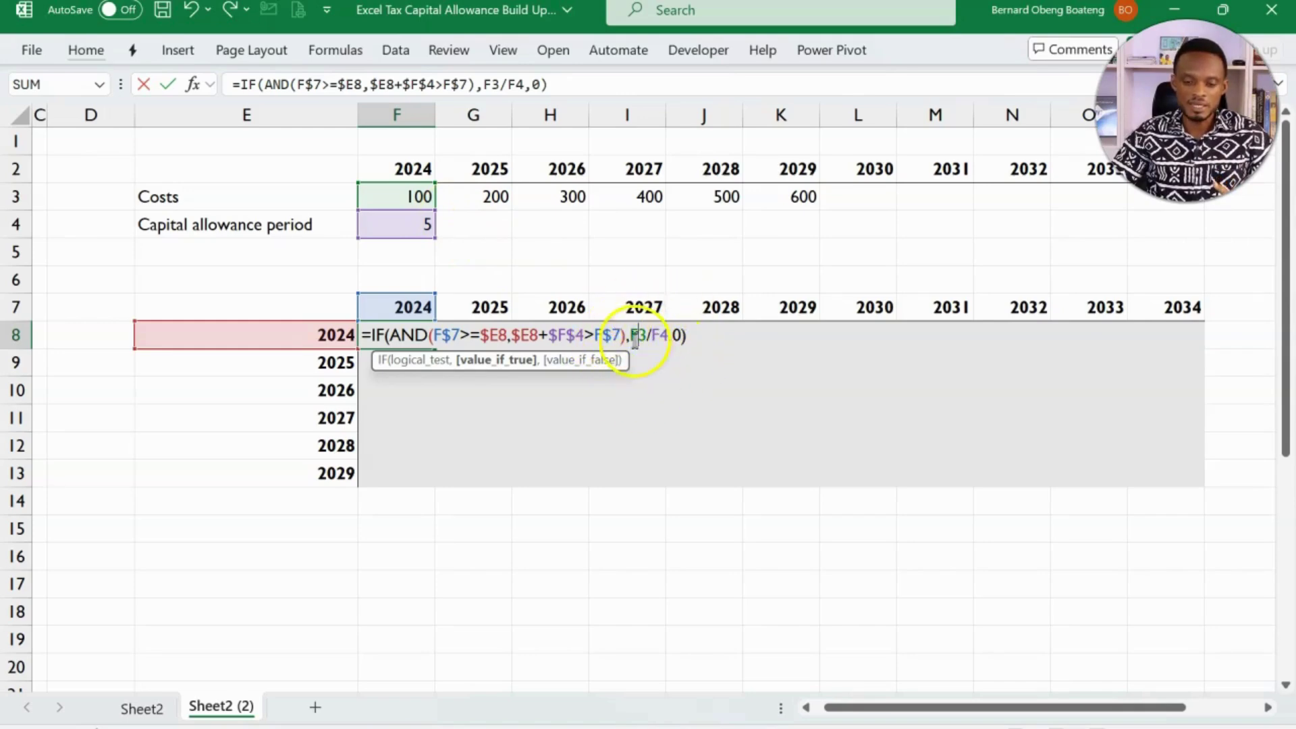
left_click(662, 338)
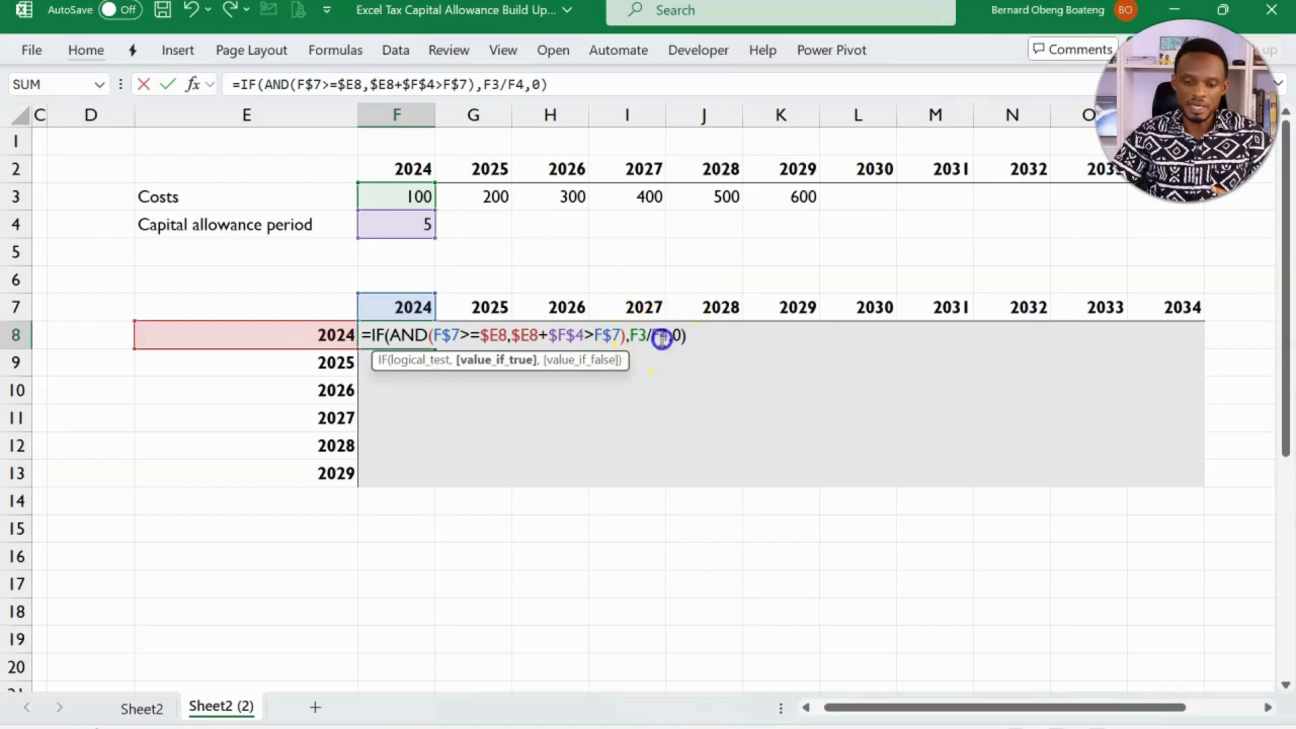
key("F4")
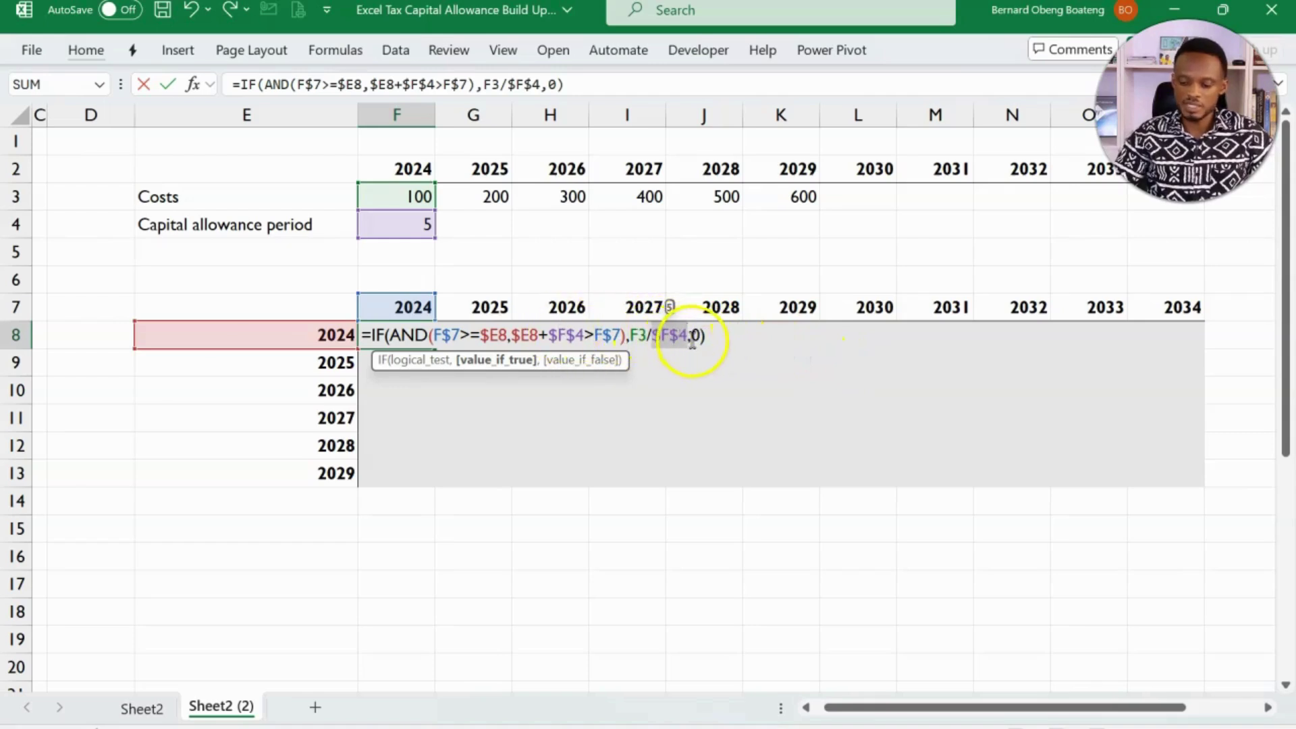
key("Return")
left_click(422, 332)
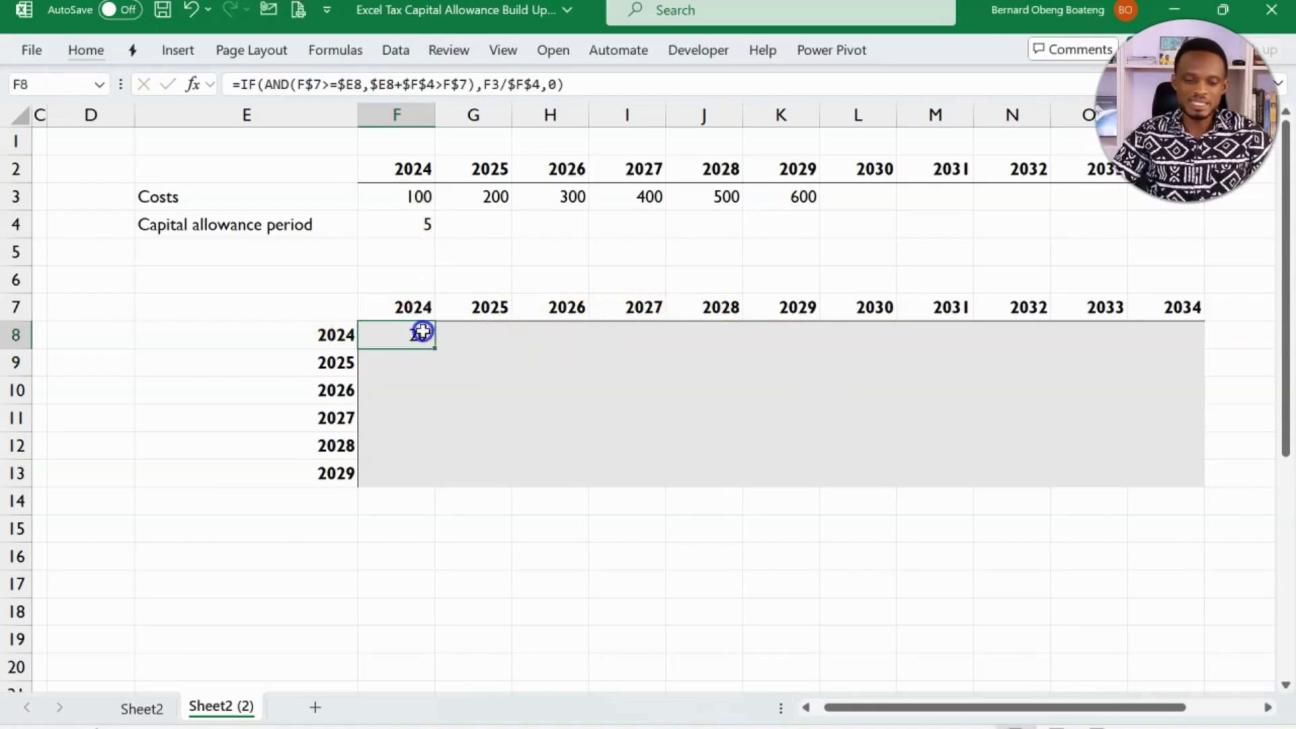
key("shift+Right")
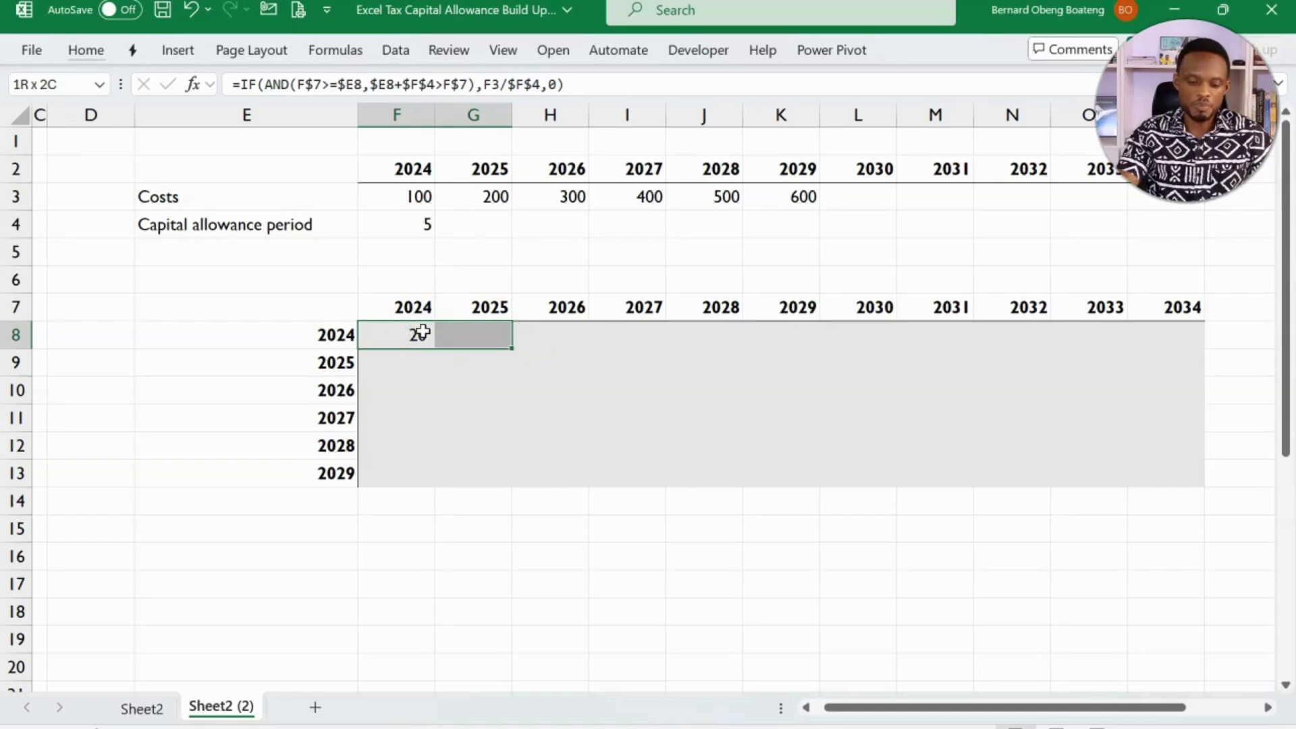
key("ctrl+r")
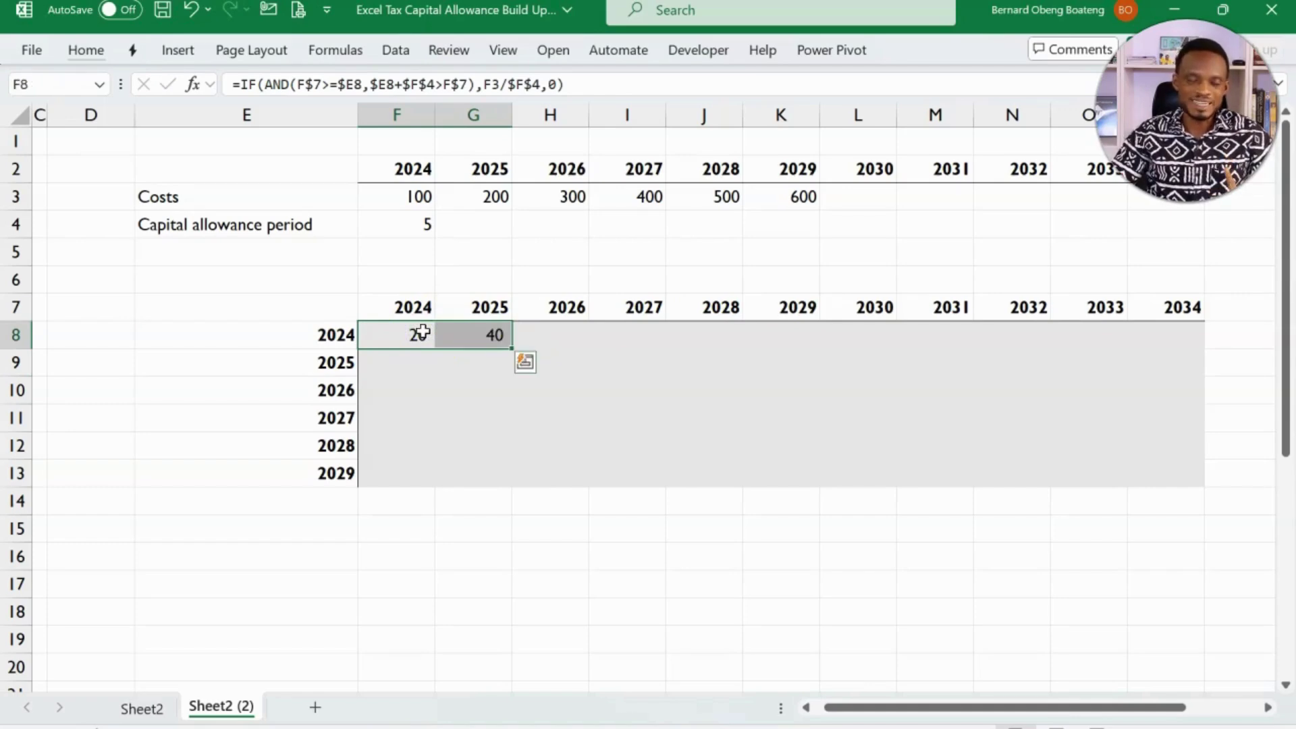
left_click(417, 335)
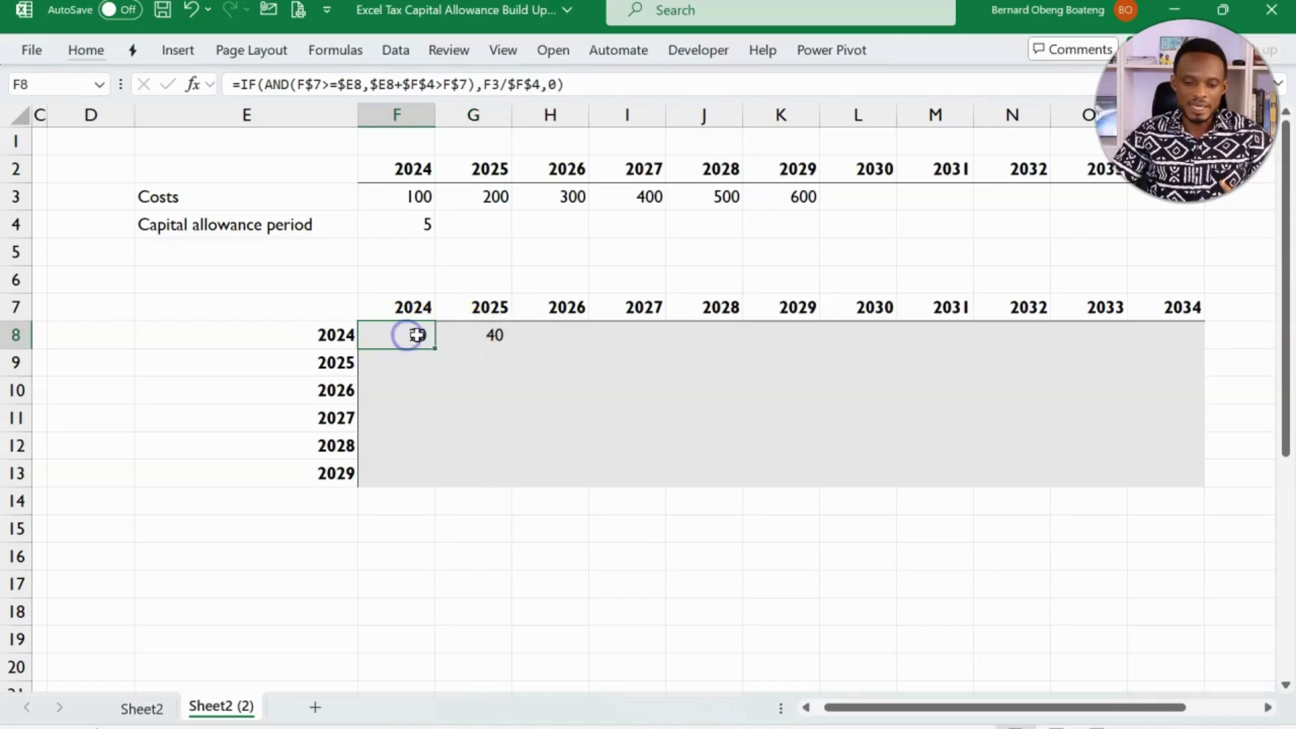
left_click(471, 336)
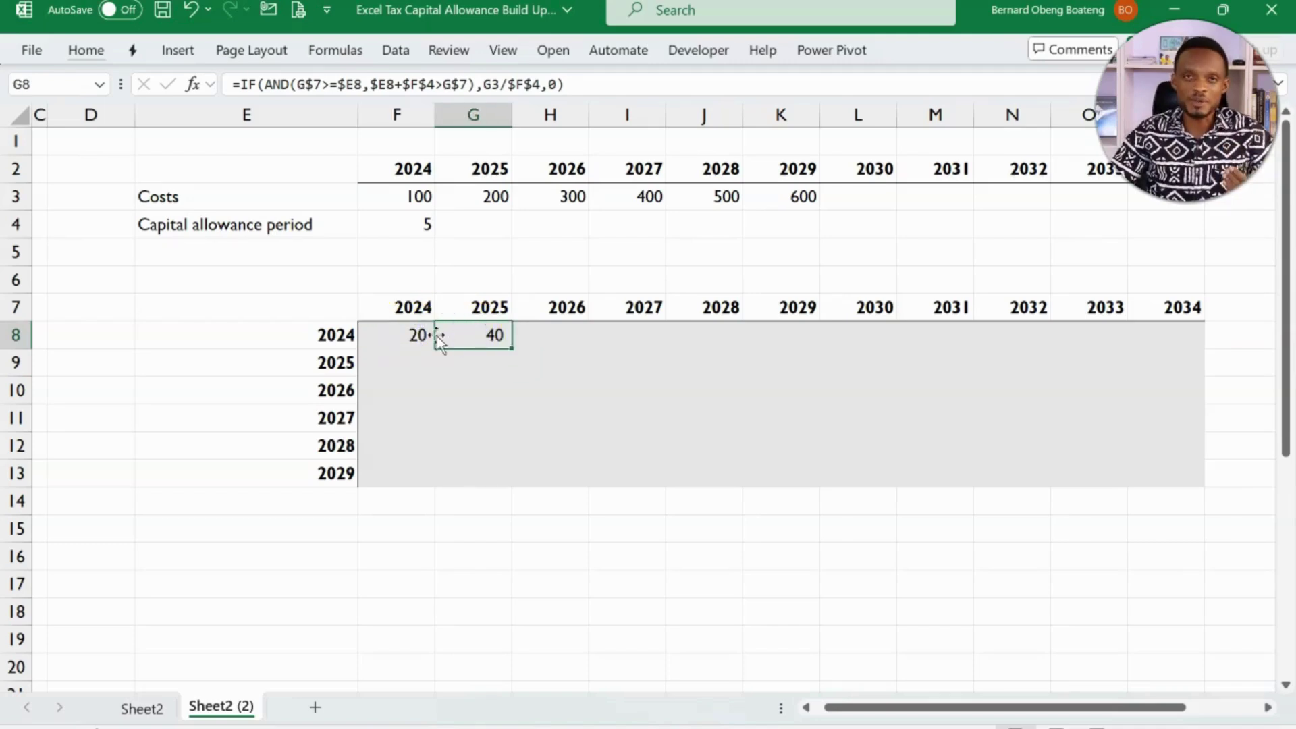
double_click(450, 337)
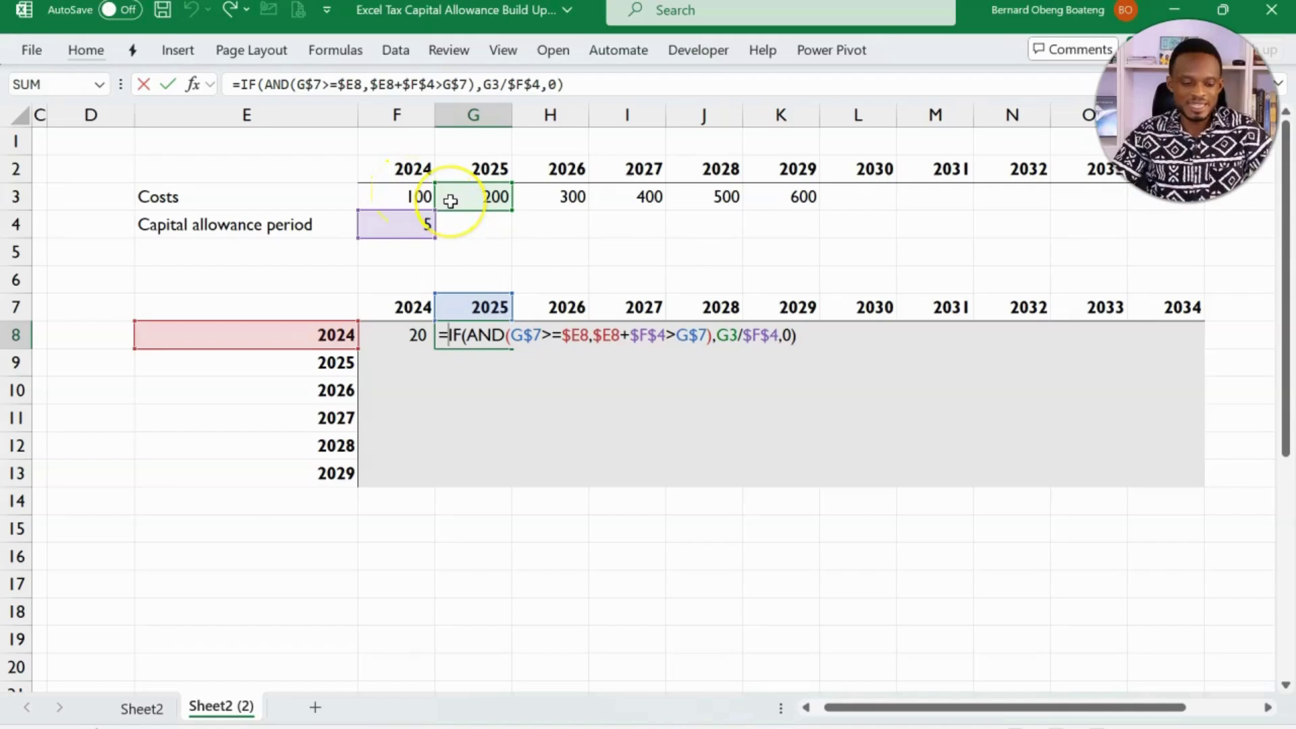
key("ctrl+Return")
key("Delete")
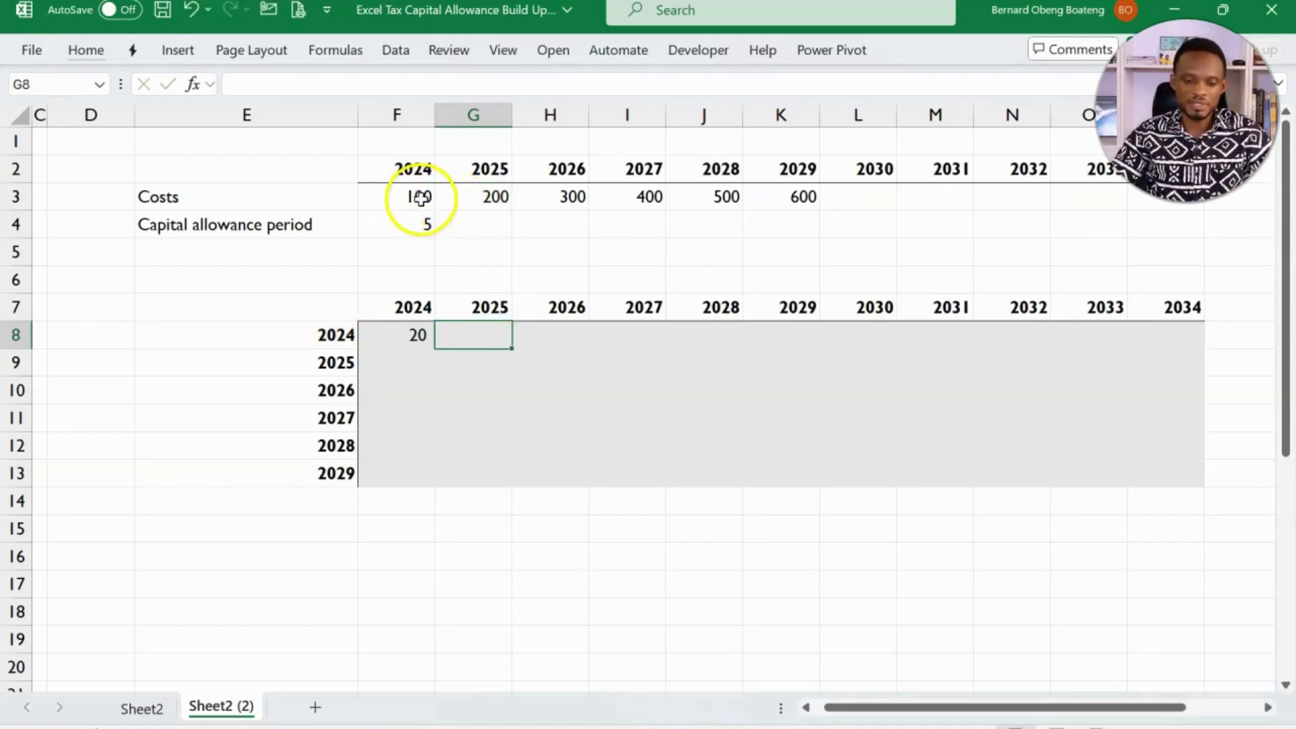
left_click_drag(420, 204, 798, 197)
double_click(396, 331)
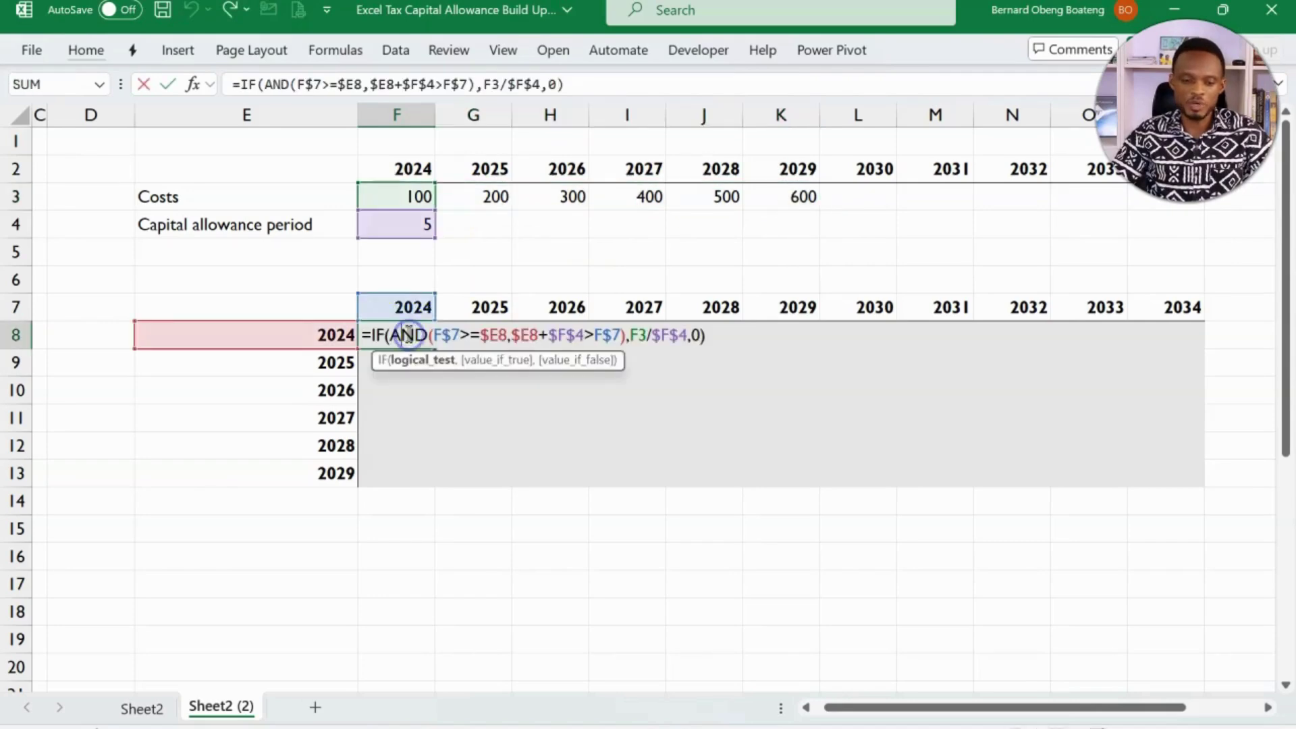
left_click(626, 333)
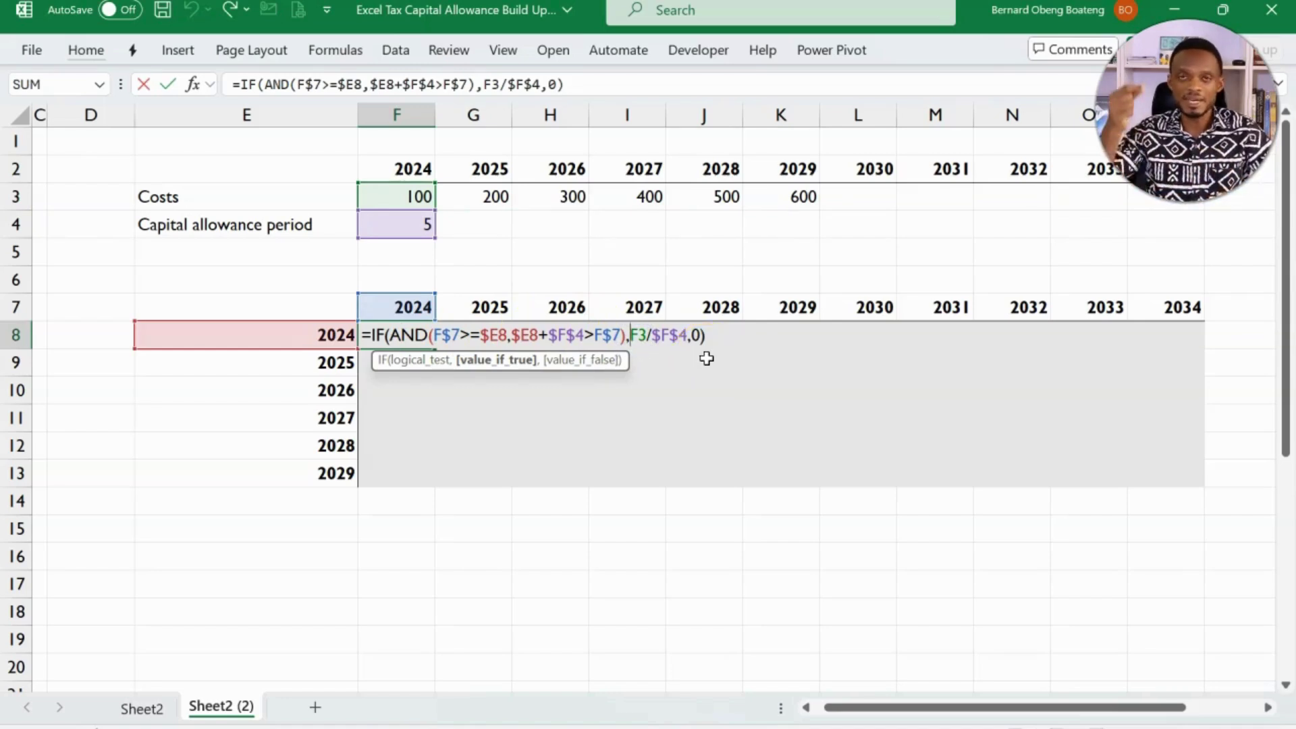
key("ctrl+Return")
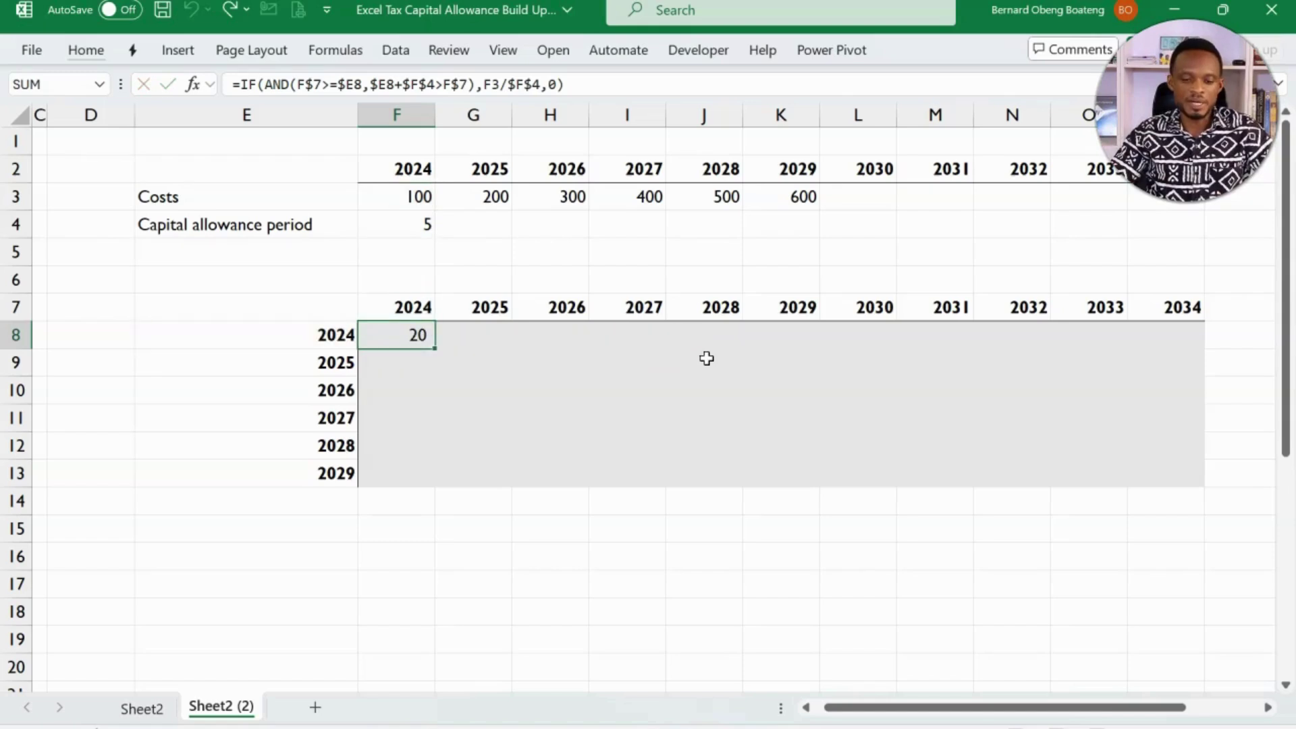
Mark the costs row 100–600 and the empty cells beside the year rows.
left_click(411, 201)
left_click_drag(412, 201, 784, 203)
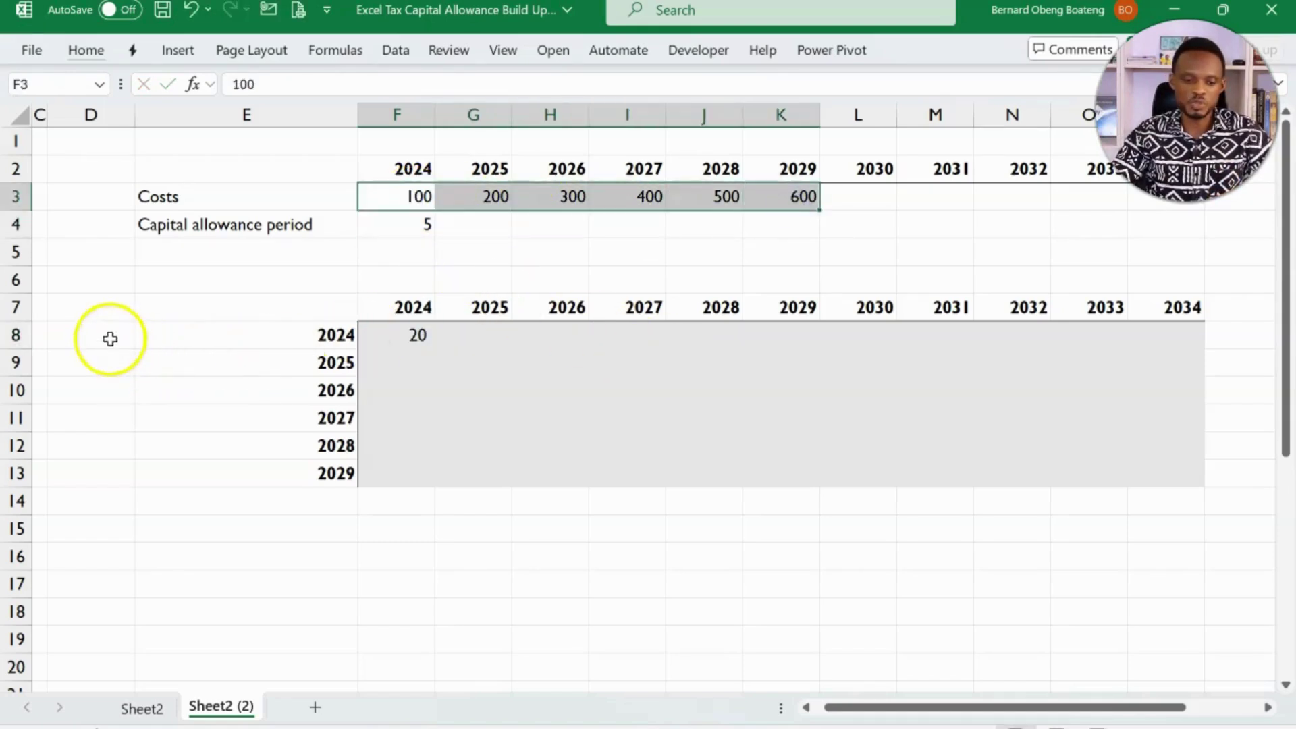
left_click_drag(110, 338, 119, 483)
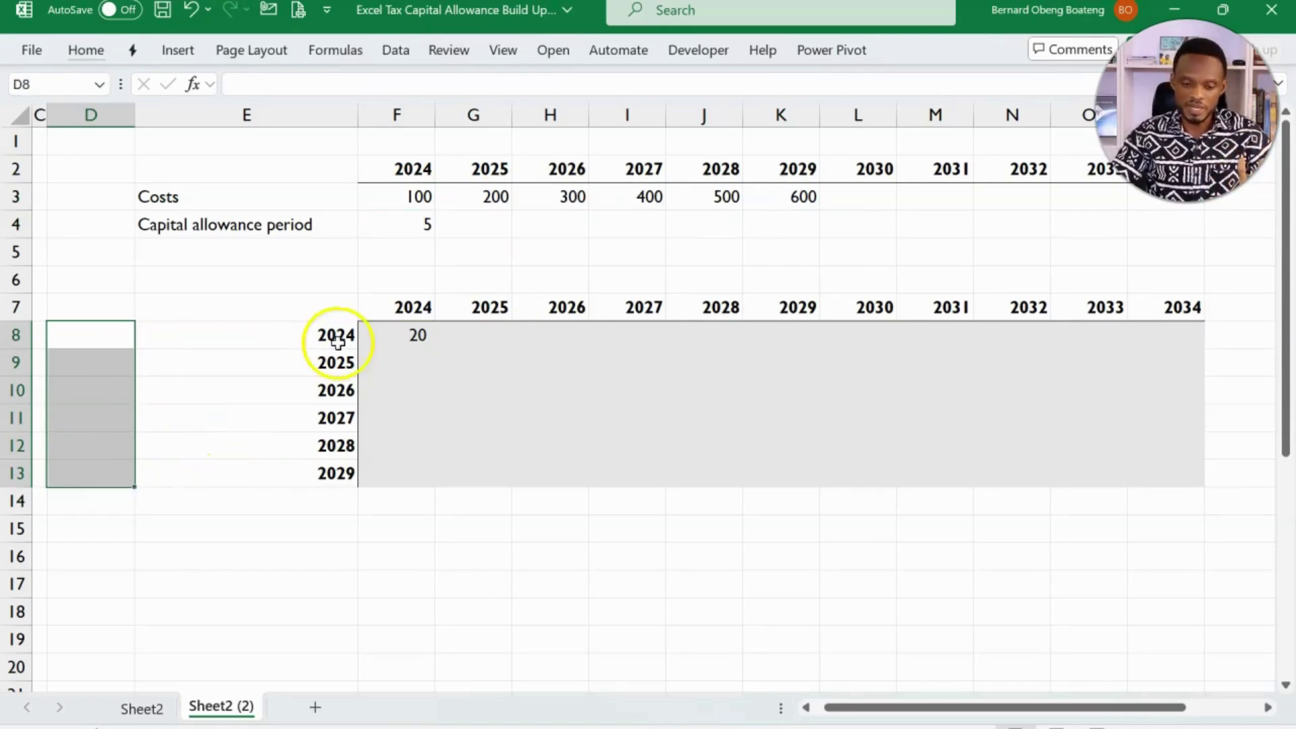
double_click(399, 334)
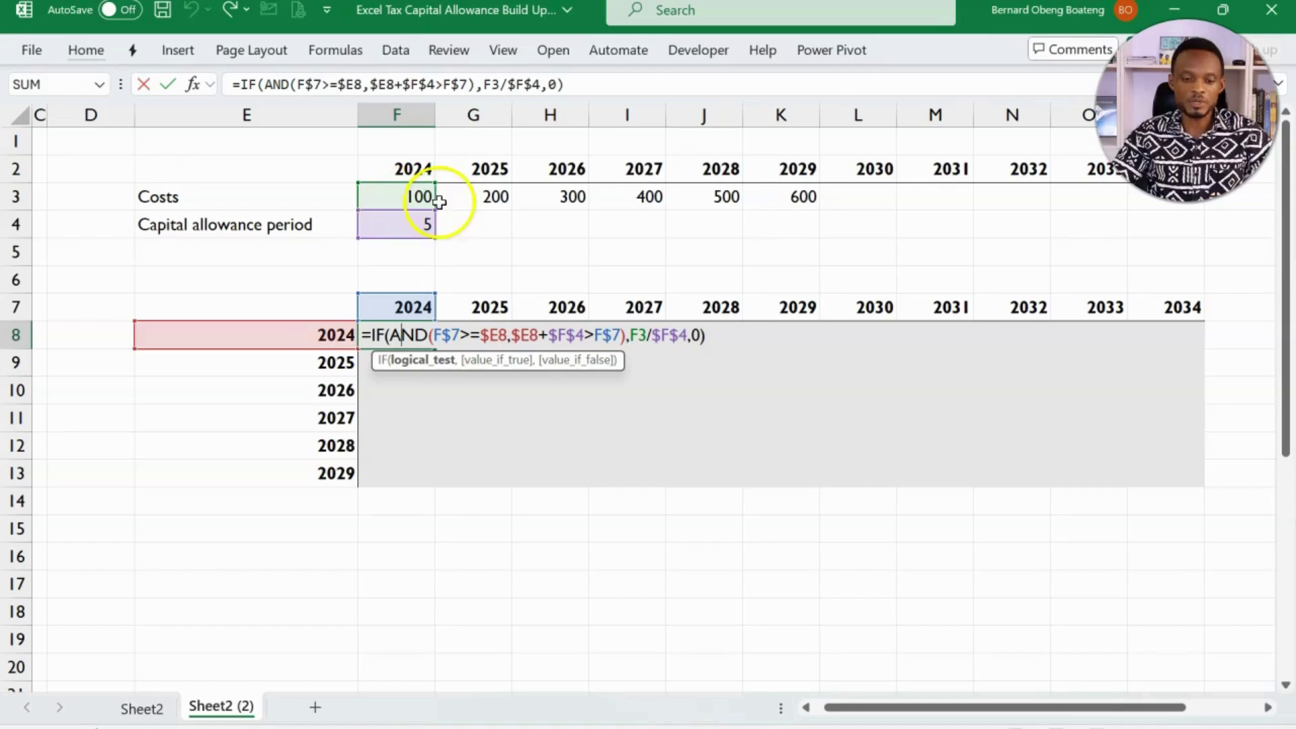
key("Escape")
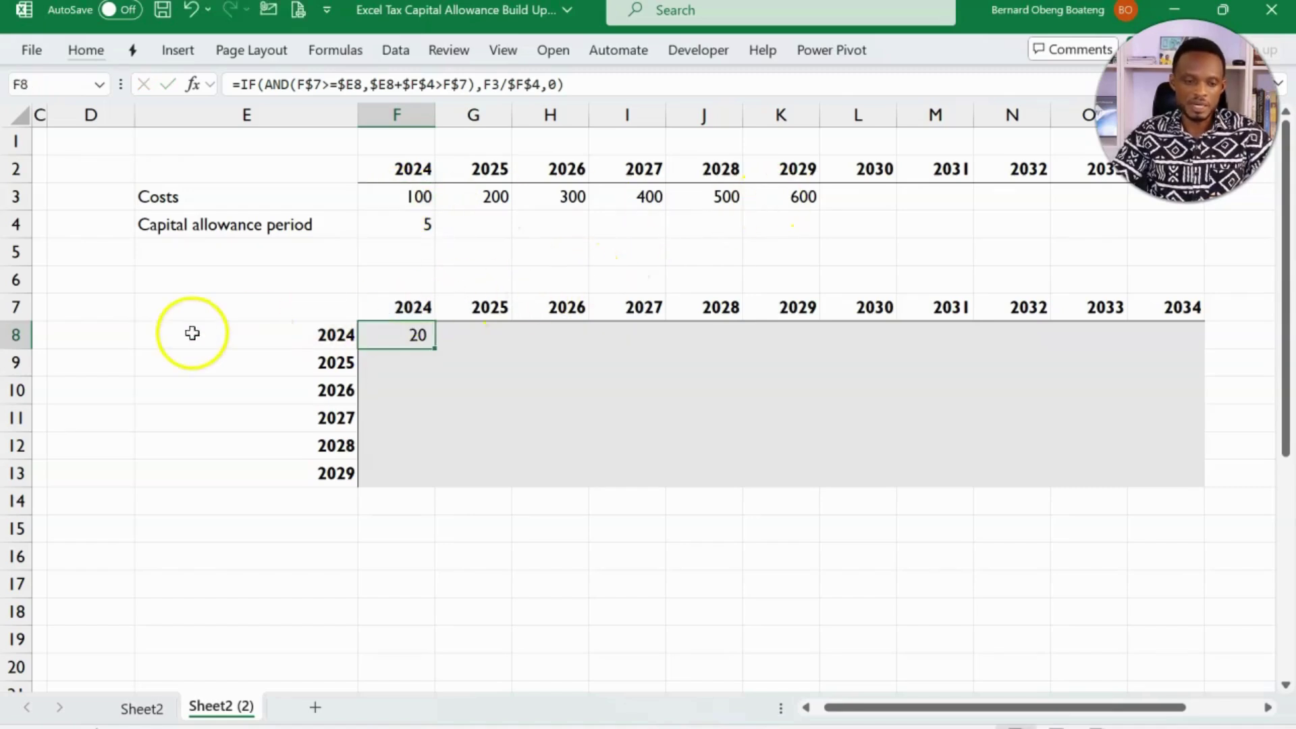
Widen column D and enter =TRANSPOSE(F3:K3) in D8 to spill costs down D8:D13.
left_click_drag(134, 120, 171, 120)
left_click(81, 335)
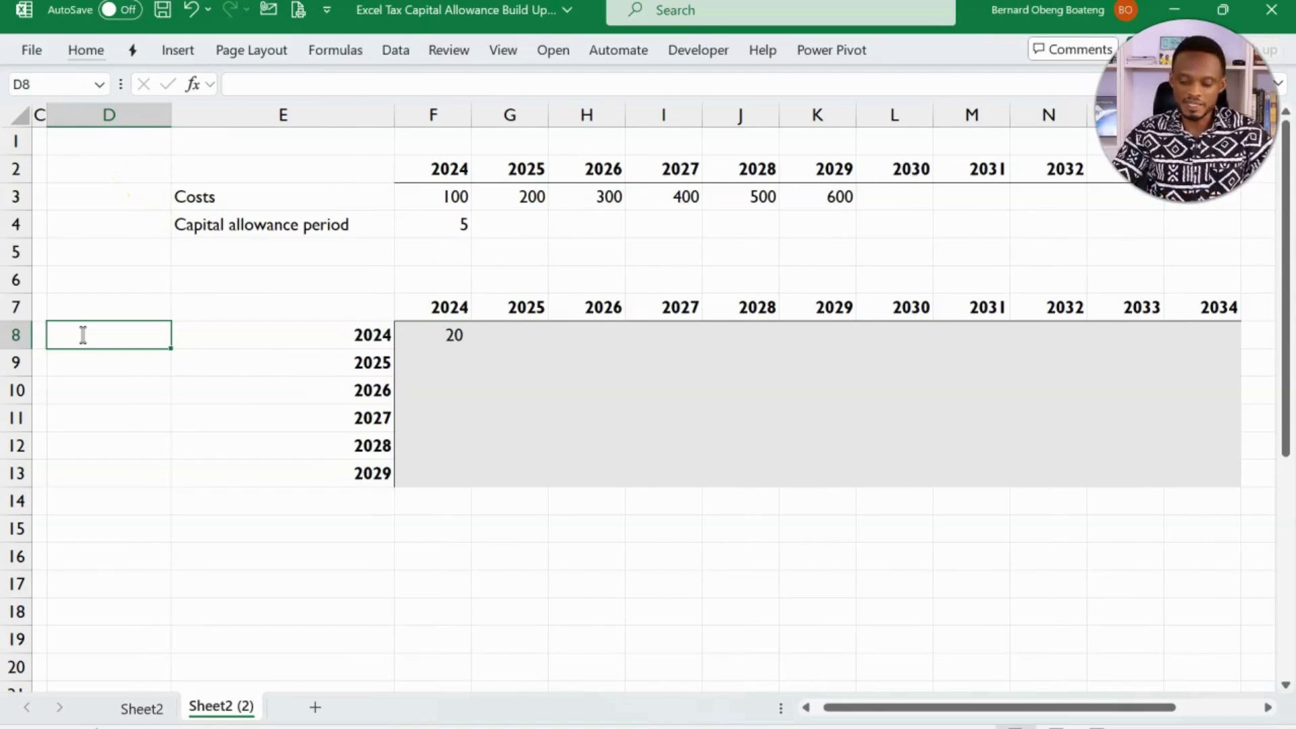
type("=TR")
key("Tab")
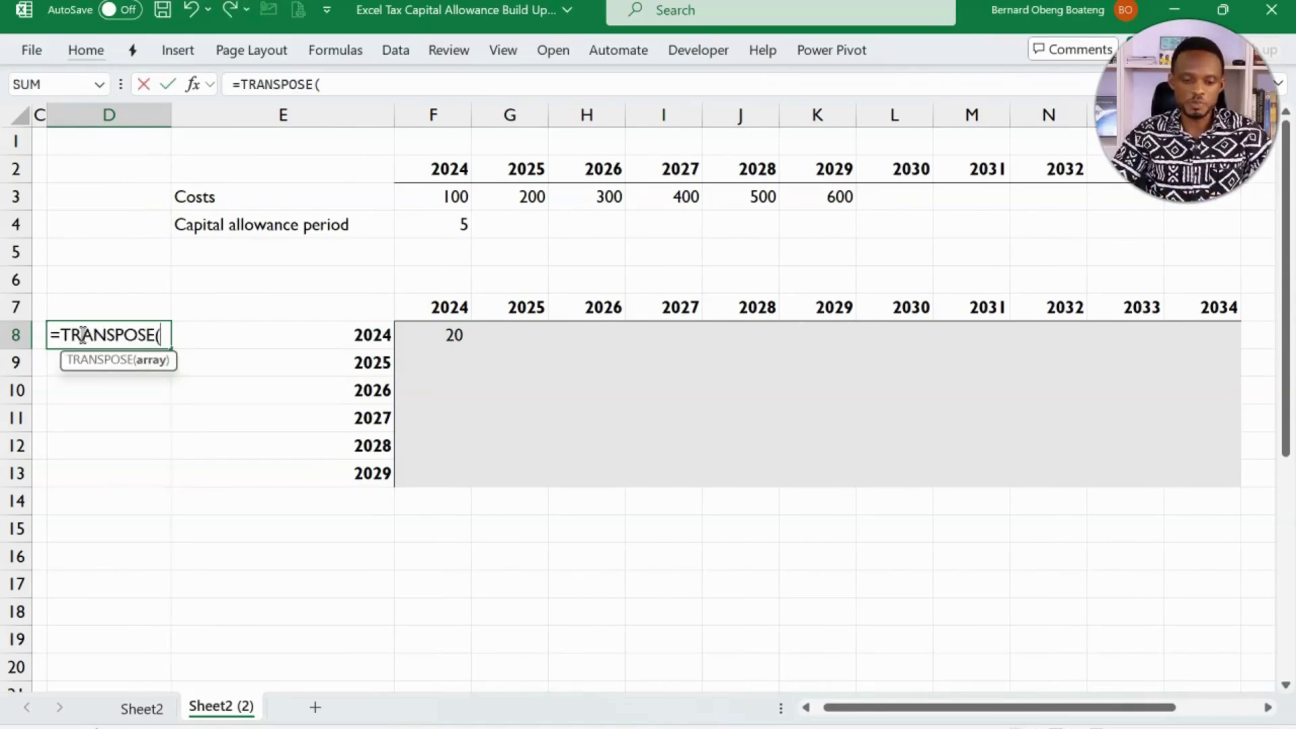
left_click(439, 199)
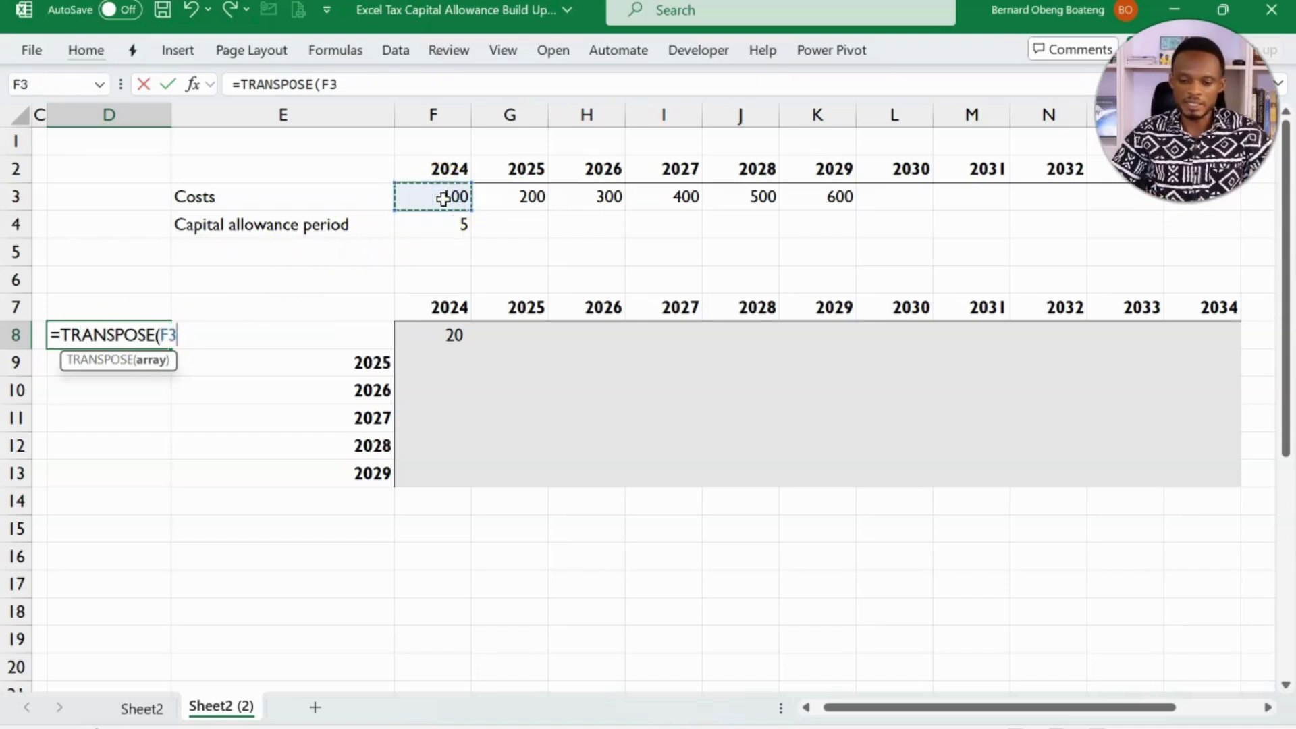
key("ctrl+shift+Right")
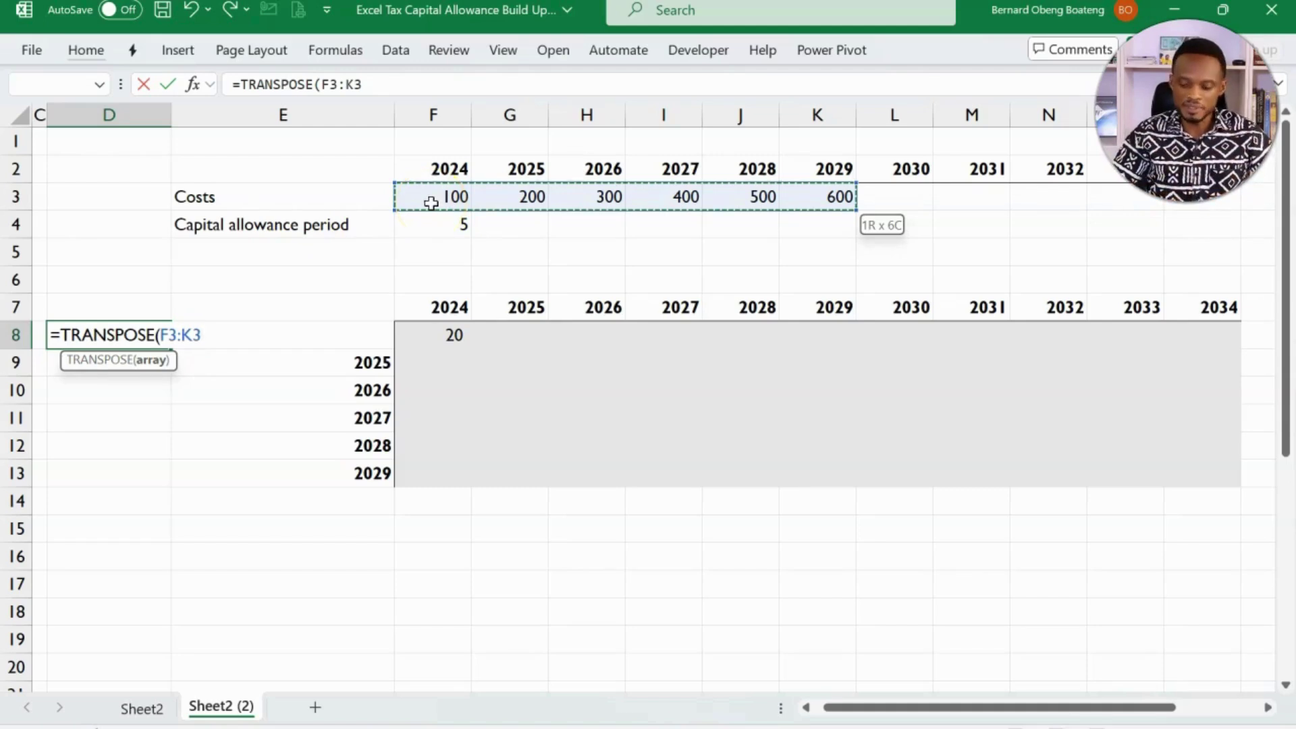
type(")")
key("Return")
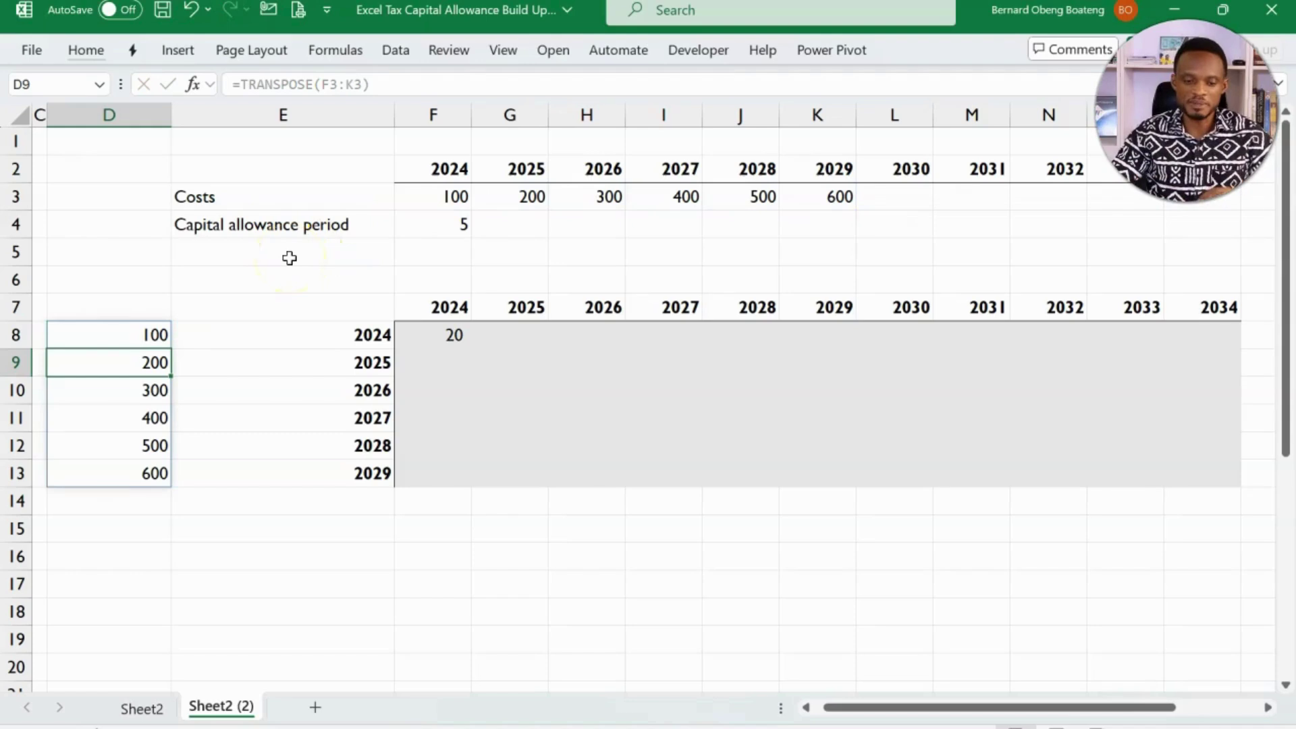
Replace F3 with $D8 in F8's formula so the cost comes from column D.
double_click(432, 333)
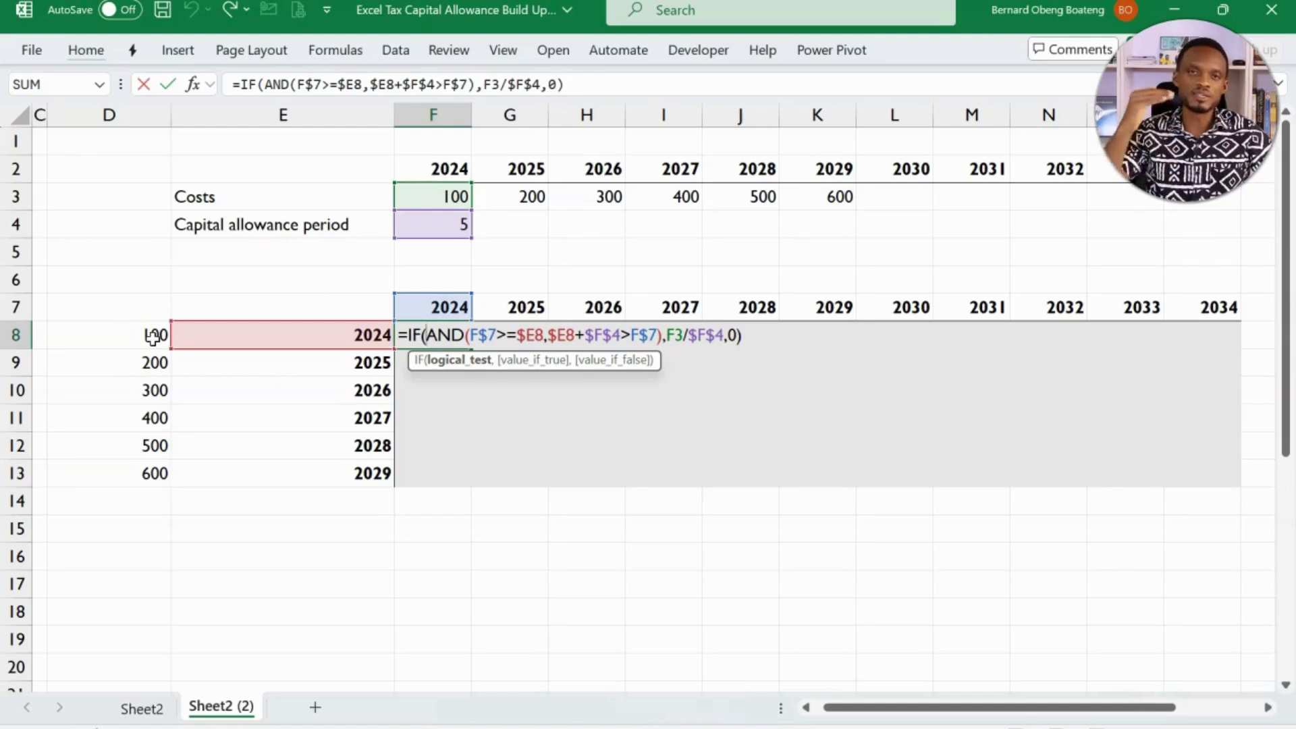
left_click(501, 341)
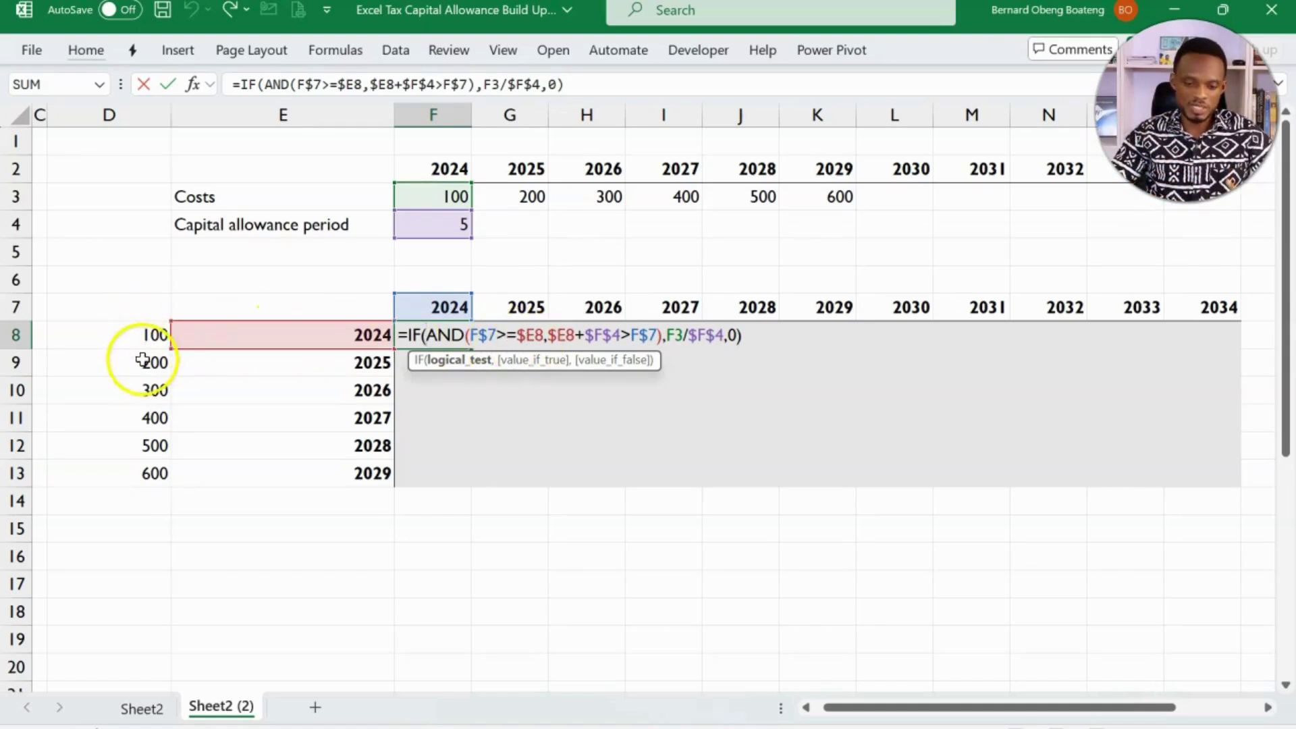
left_click(686, 335)
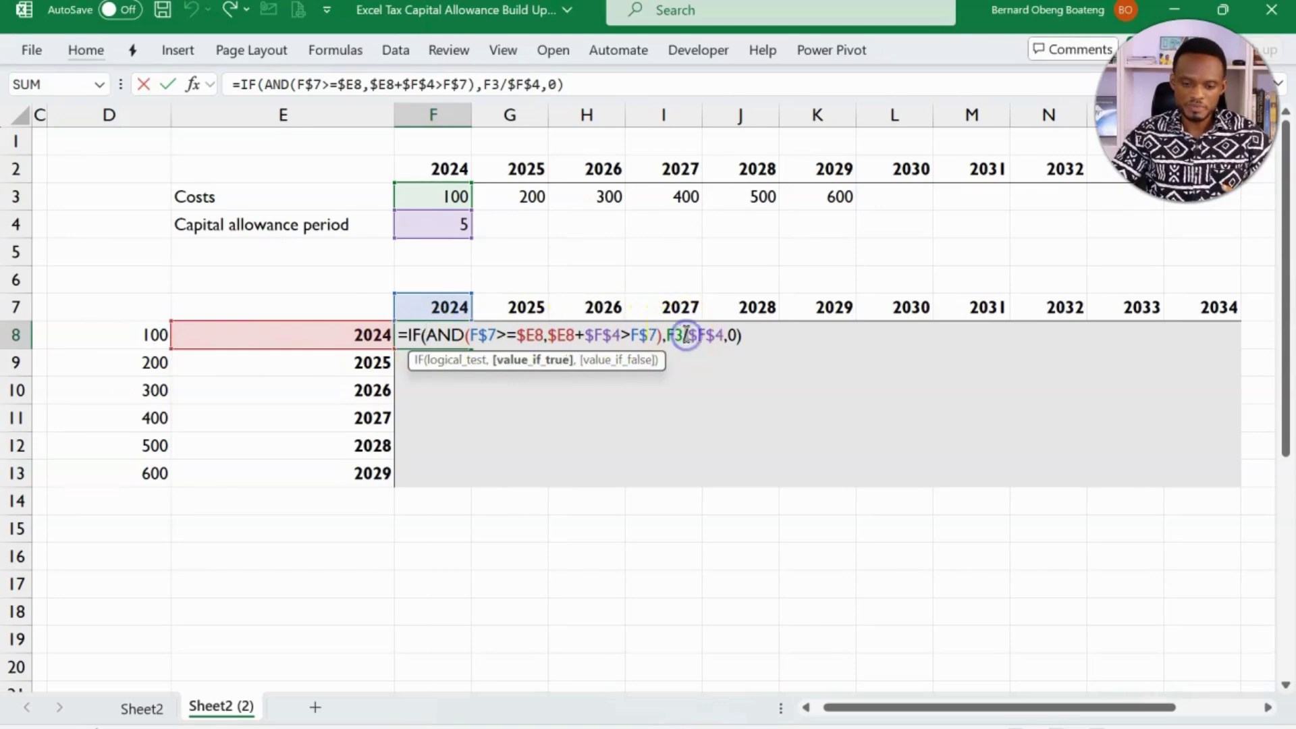
key("BackSpace")
key("BackSpace")
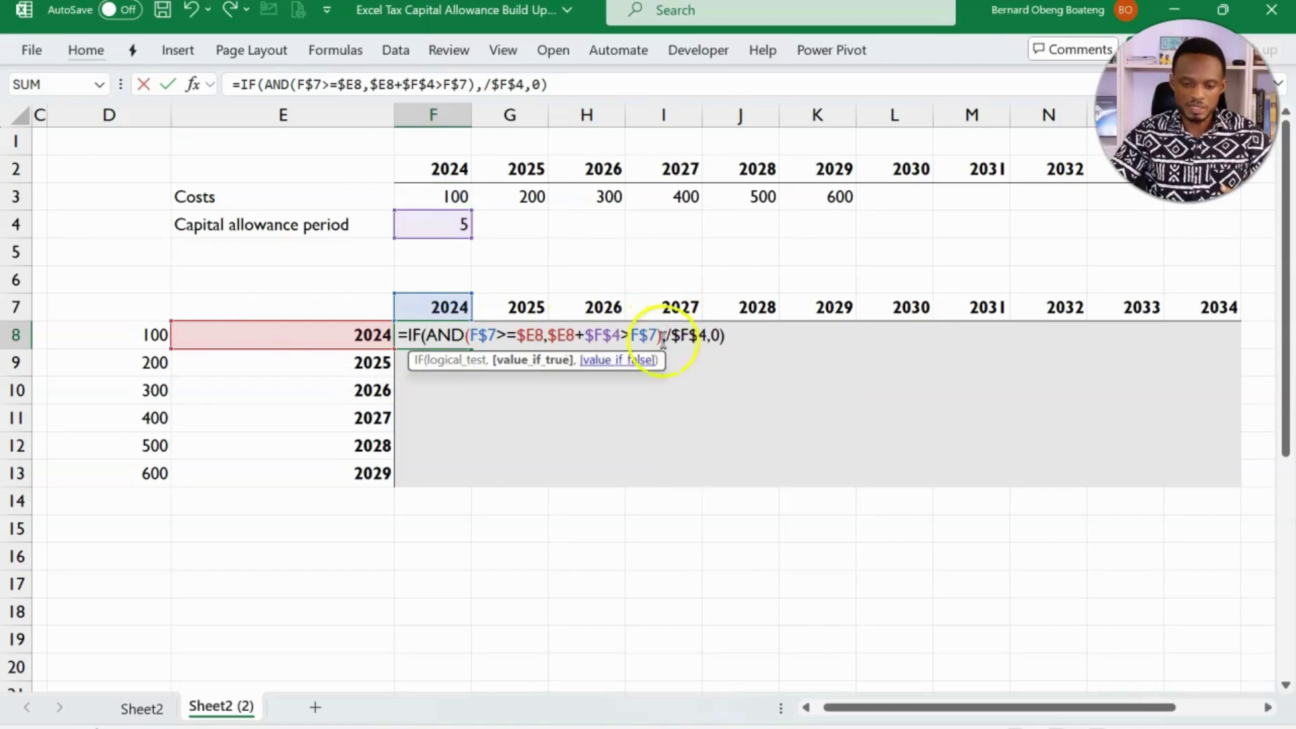
left_click(150, 336)
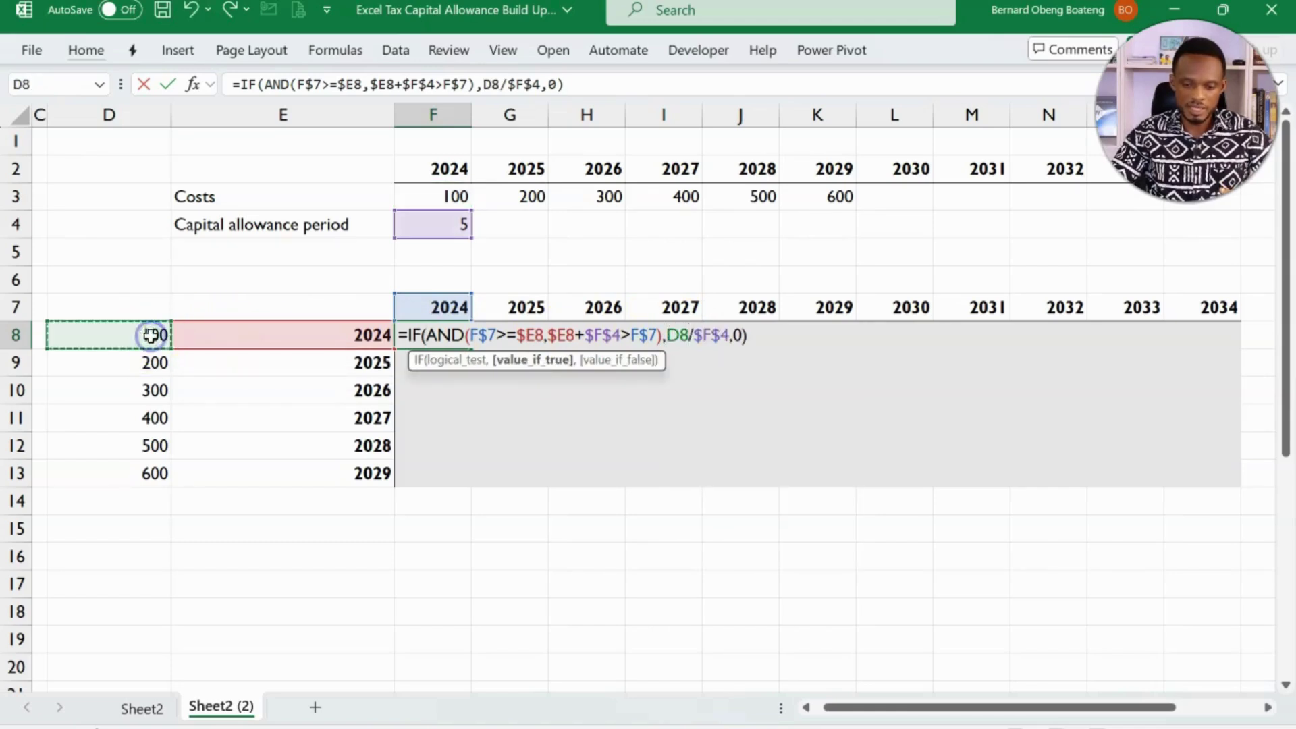
key("F4")
key("F4")
key("F4")
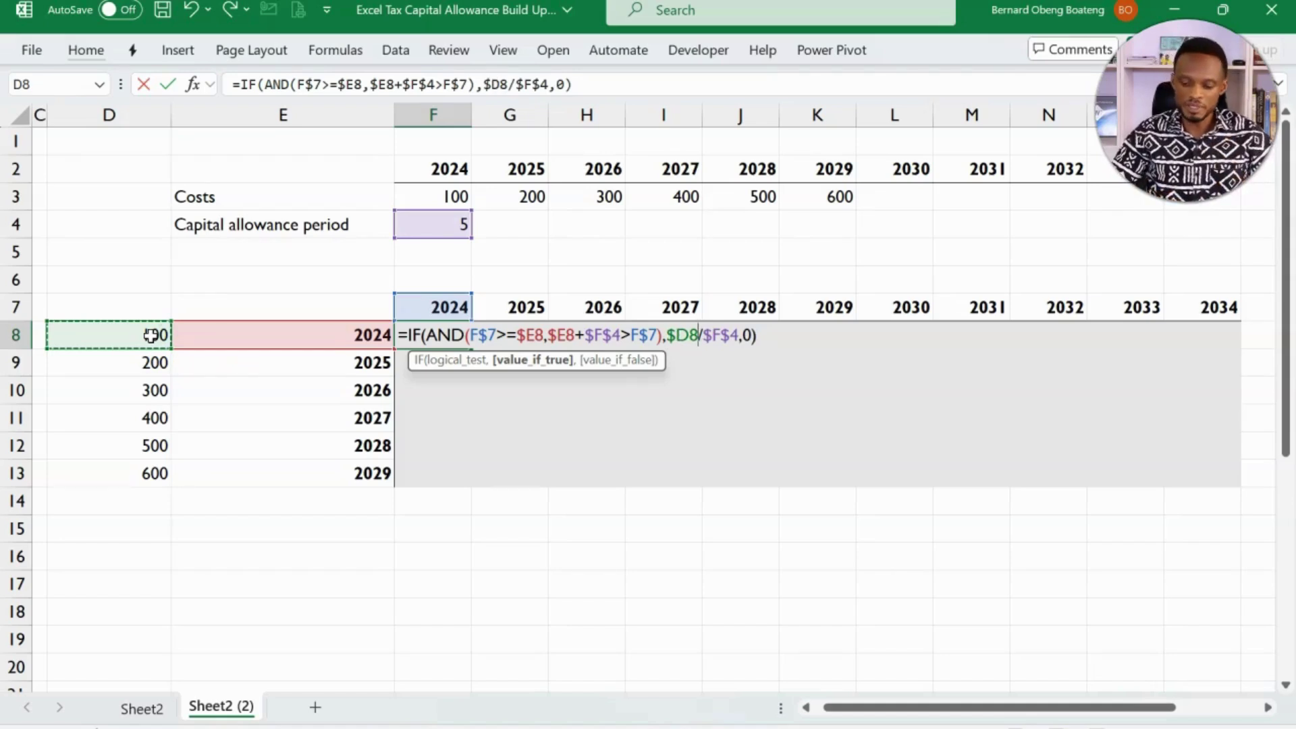
key("Return")
left_click(448, 335)
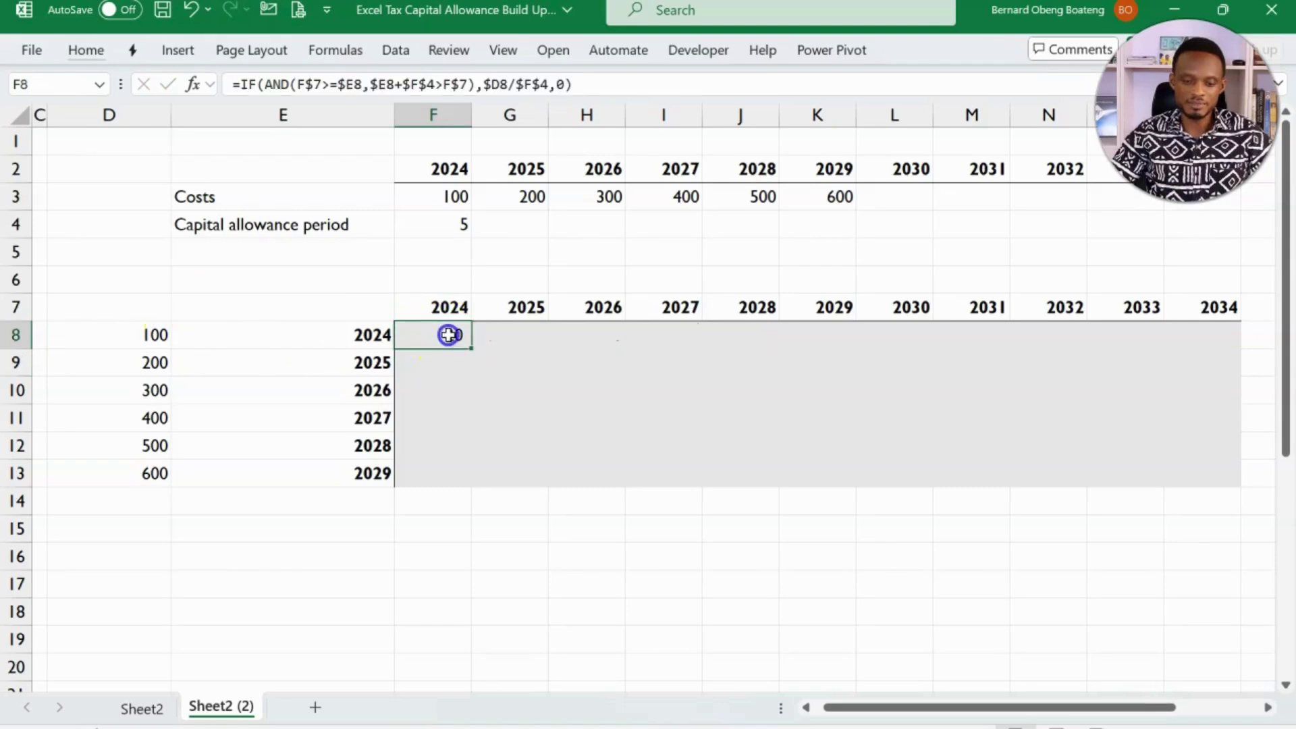
key("shift+Right")
key("shift+Right")
key("shift+Right")
key("shift+Right")
key("shift+Right")
key("shift+Right")
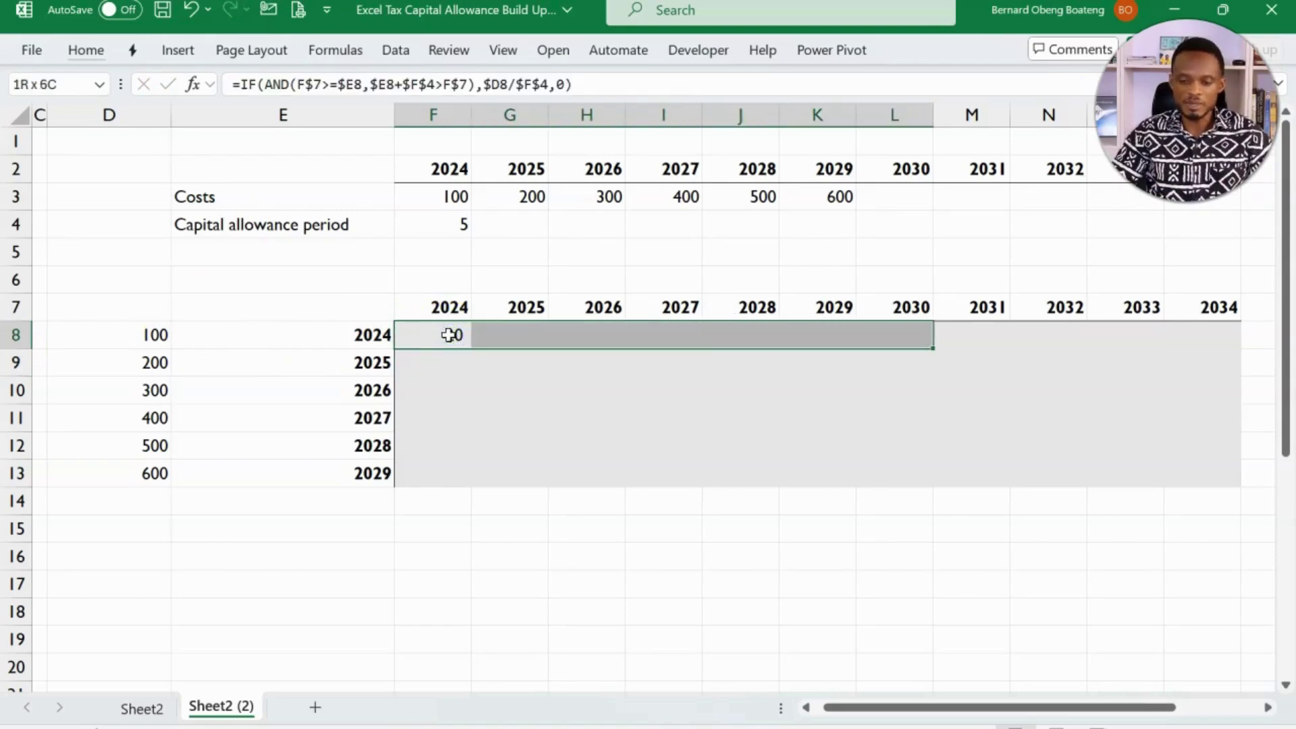
key("shift+Right")
key("shift+Right")
key("shift+Right")
key("shift+Right")
key("shift+Right")
key("ctrl+r")
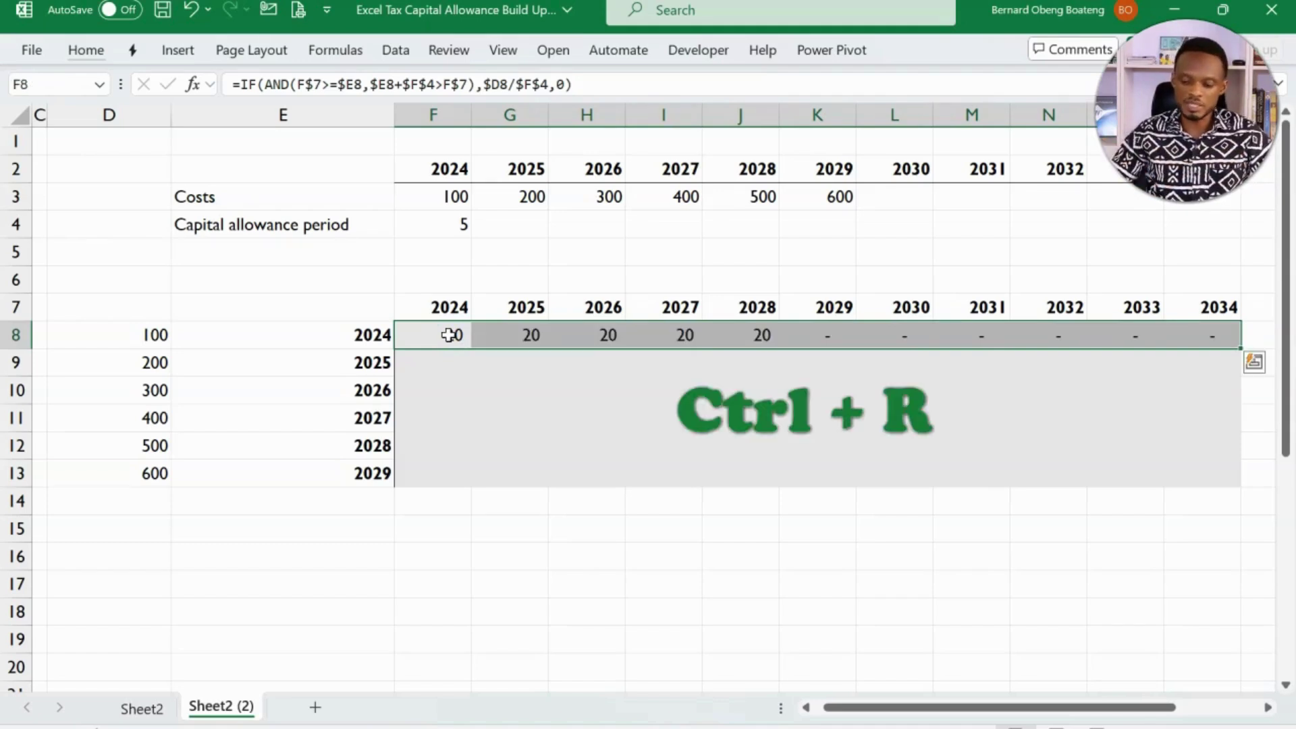
key("shift+Down")
key("shift+Down")
key("shift+Down")
key("shift+Down")
key("shift+Down")
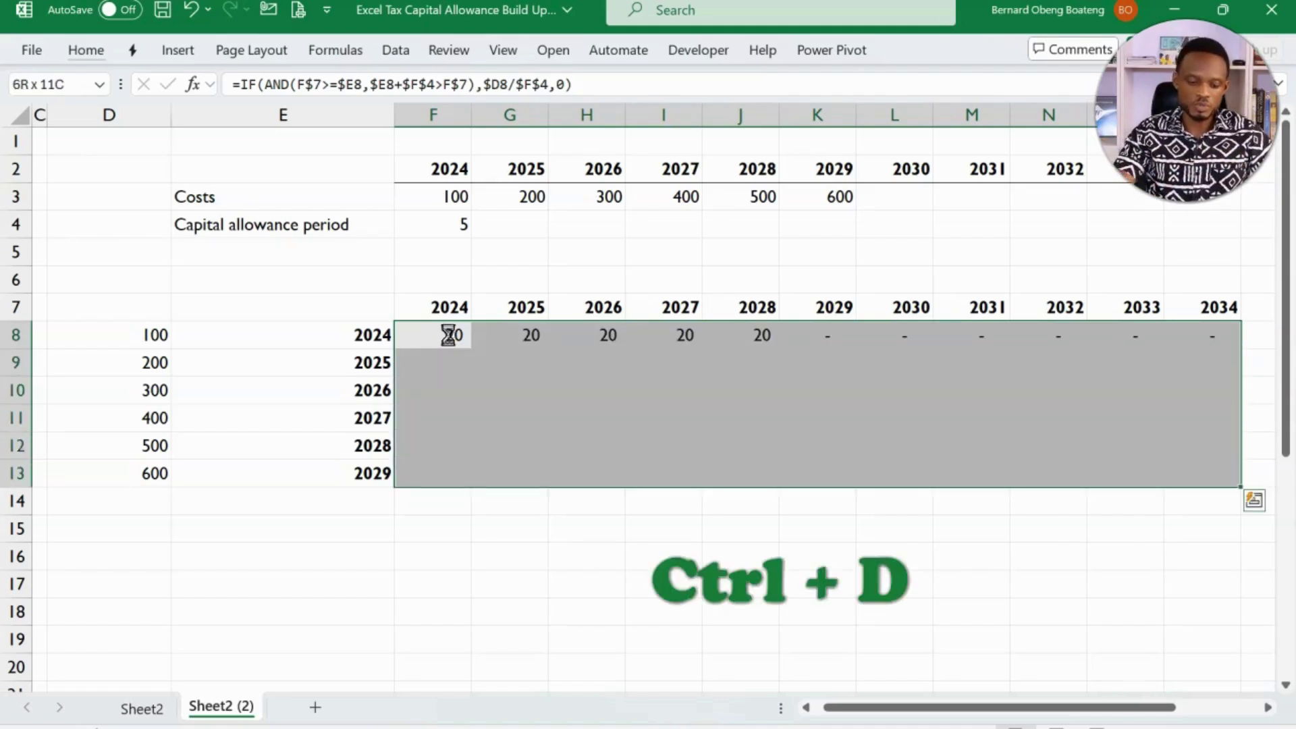
key("ctrl+d")
left_click(524, 362)
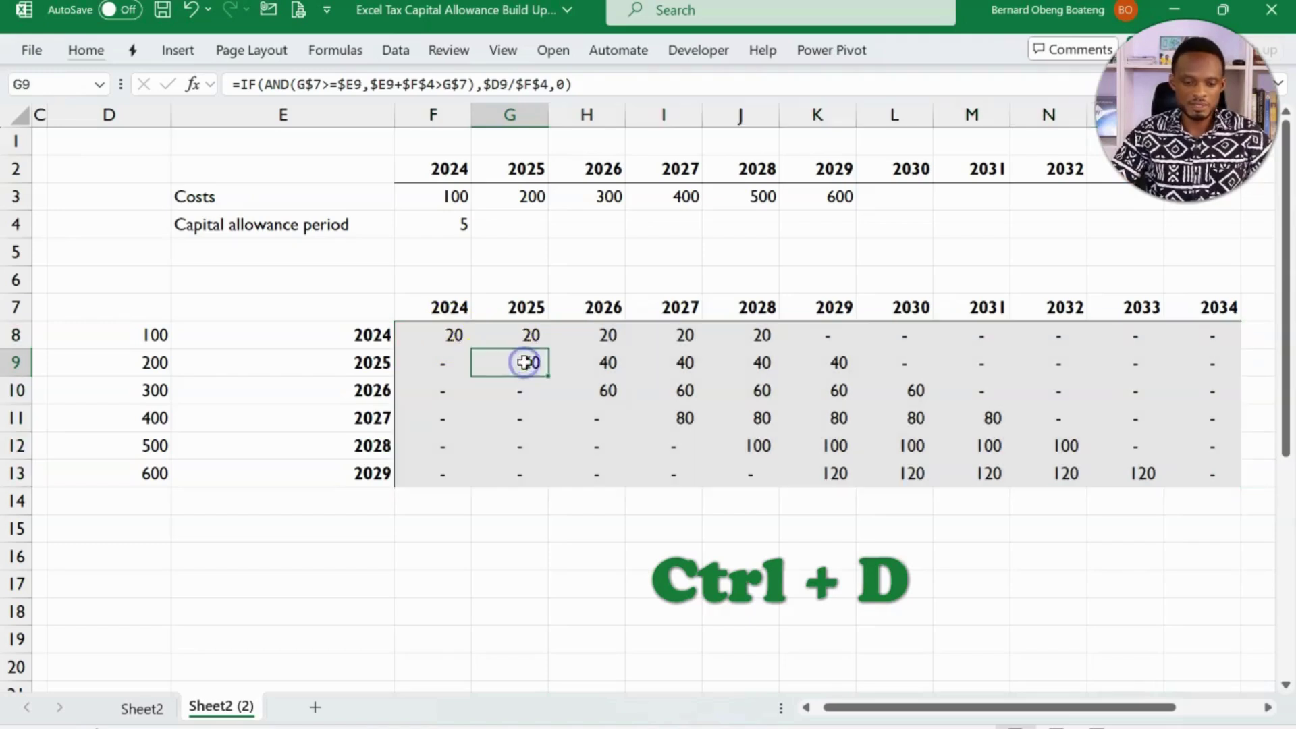
double_click(524, 363)
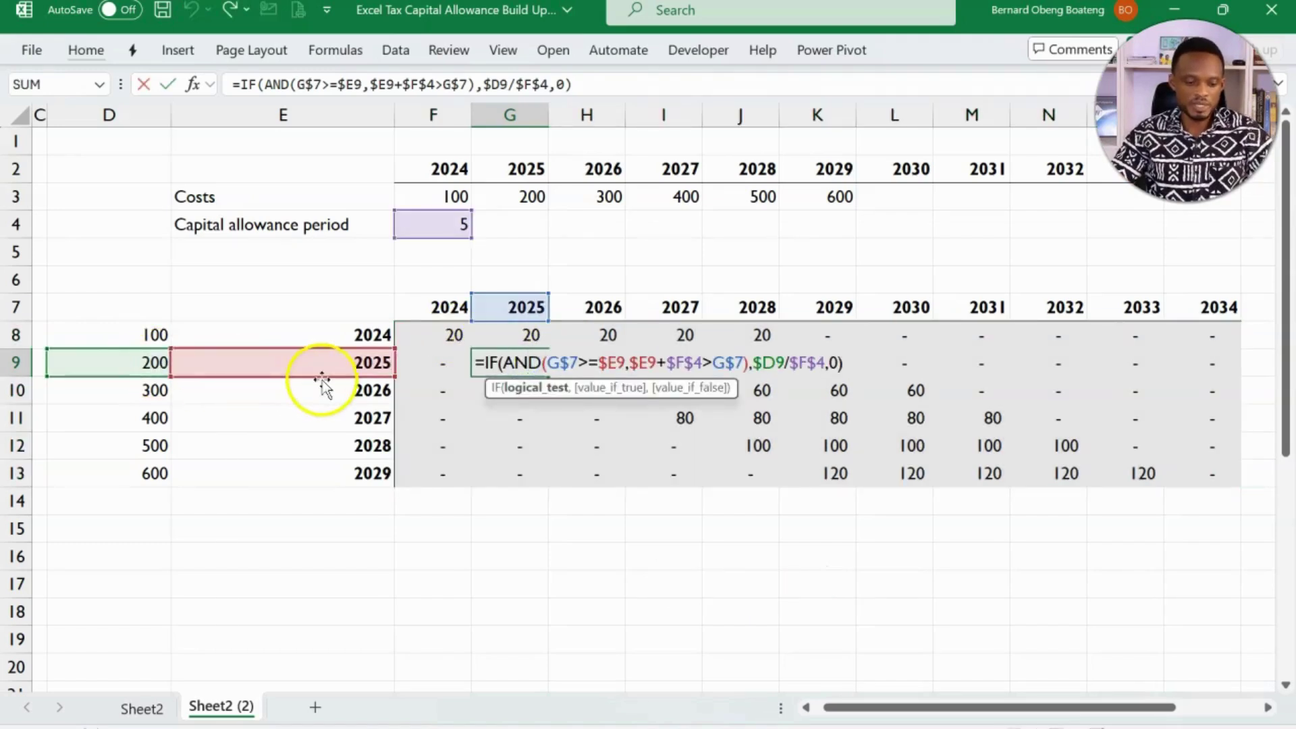
key("Escape")
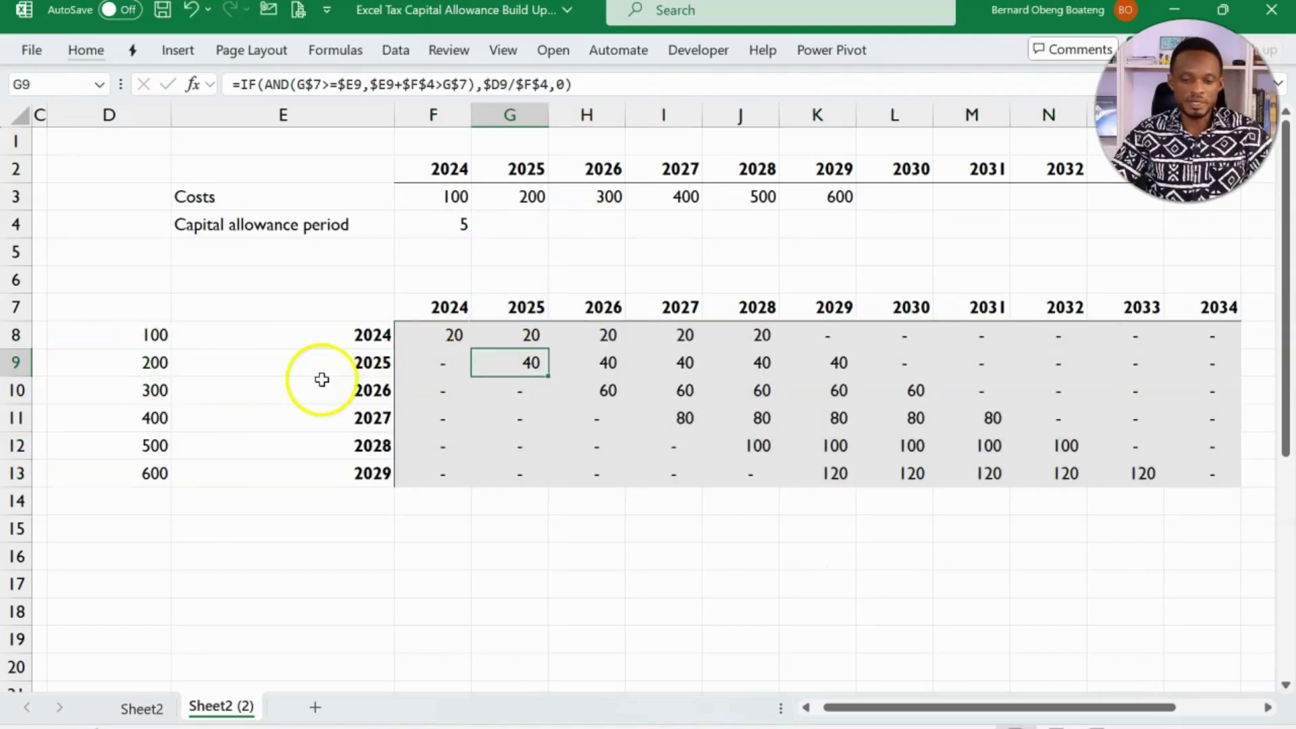
left_click(592, 393)
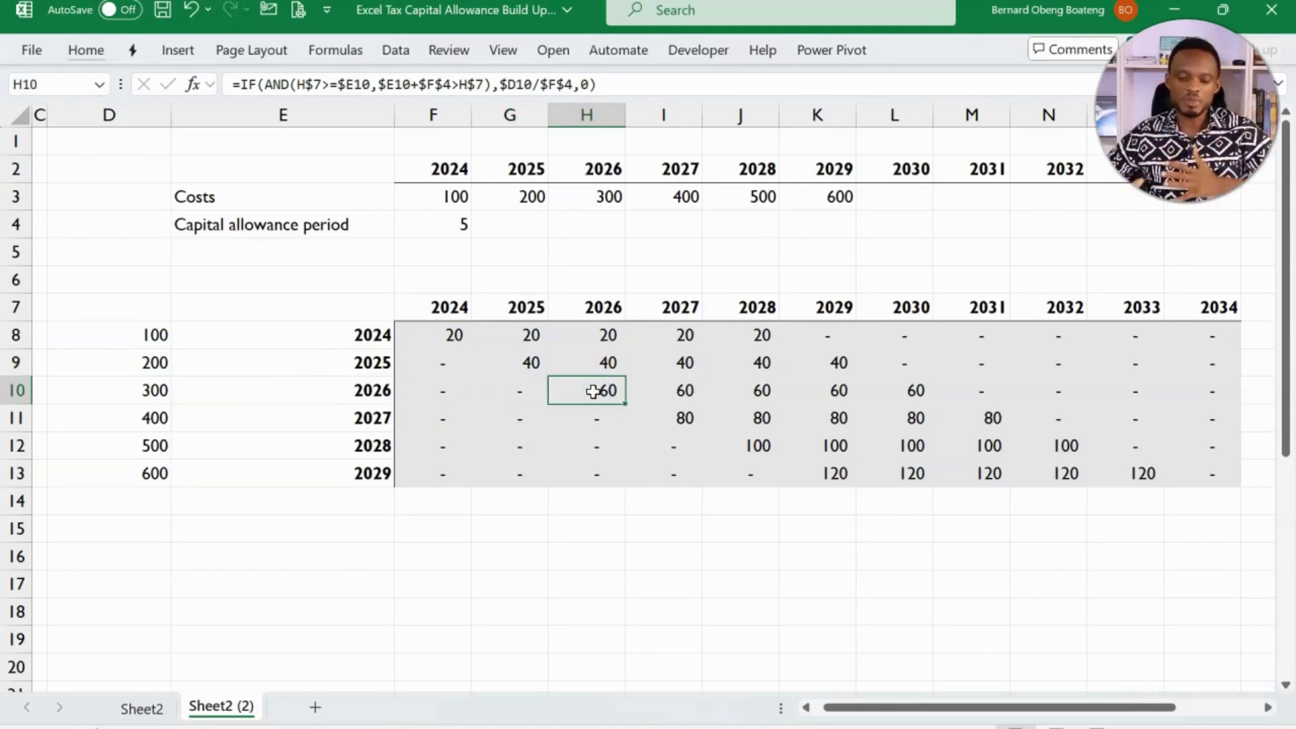
Total 2024 with =SUM(F8:F13) in F14, copy it across to P14, and select F8:P14.
left_click(452, 505)
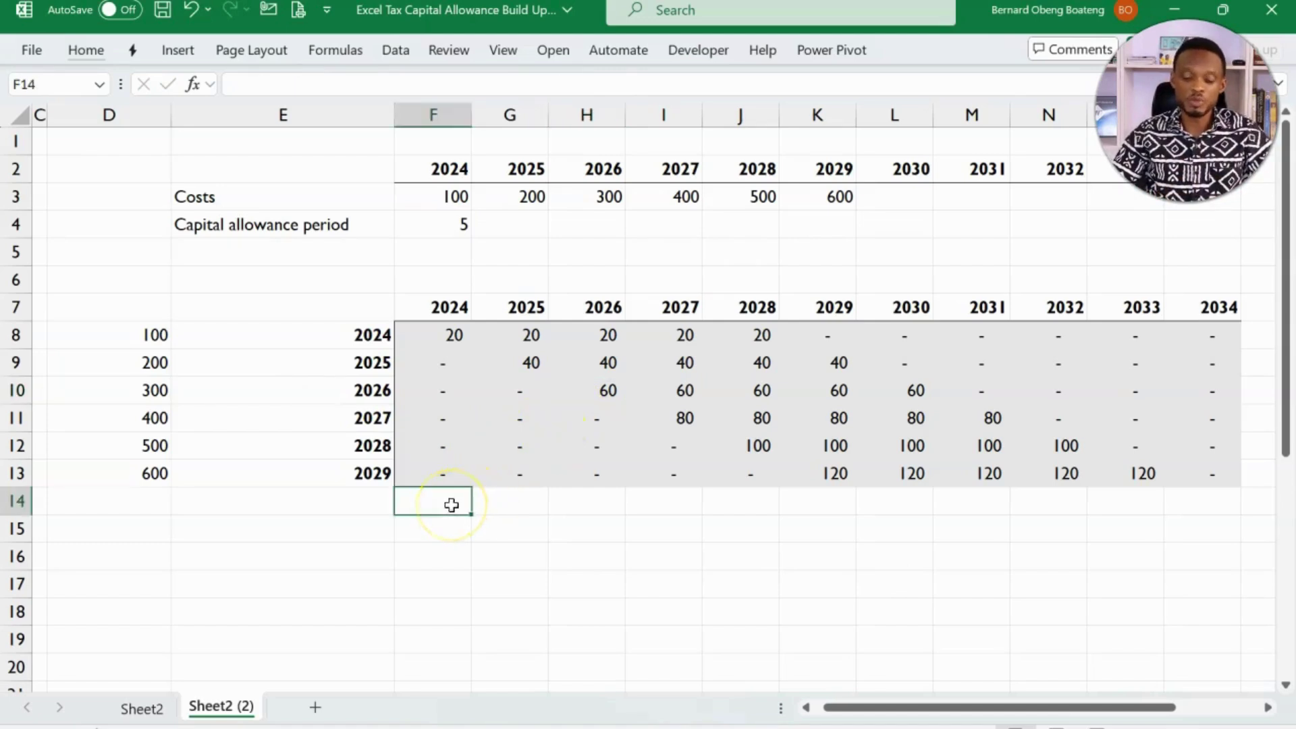
type("=SUM(")
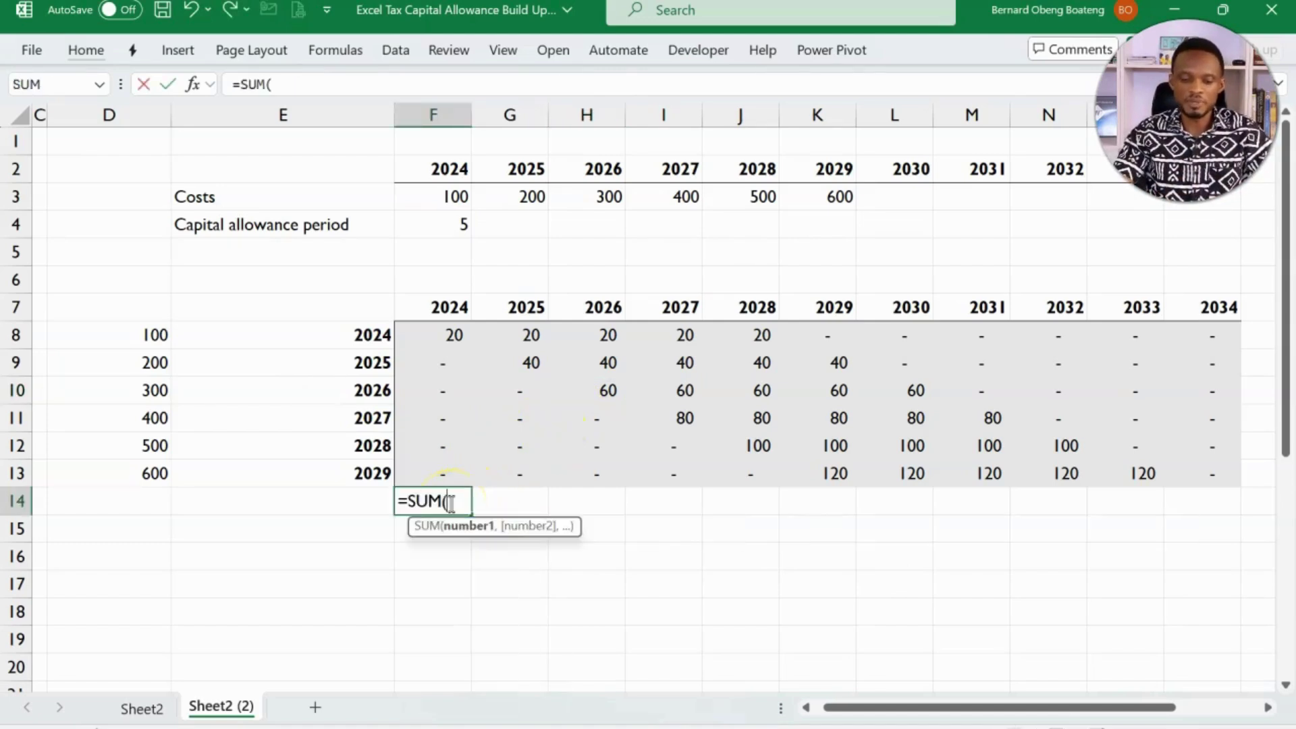
left_click(445, 335)
key("ctrl+shift+Down")
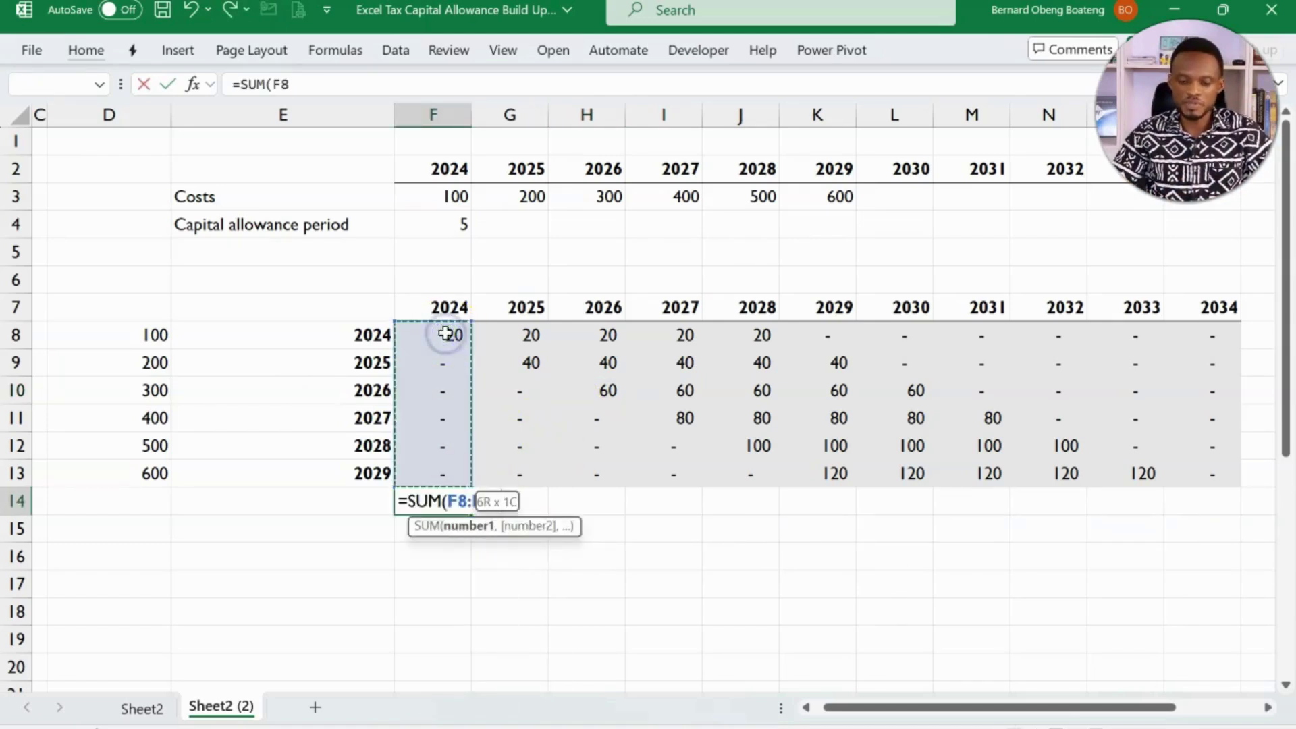
key("Return")
key("Up")
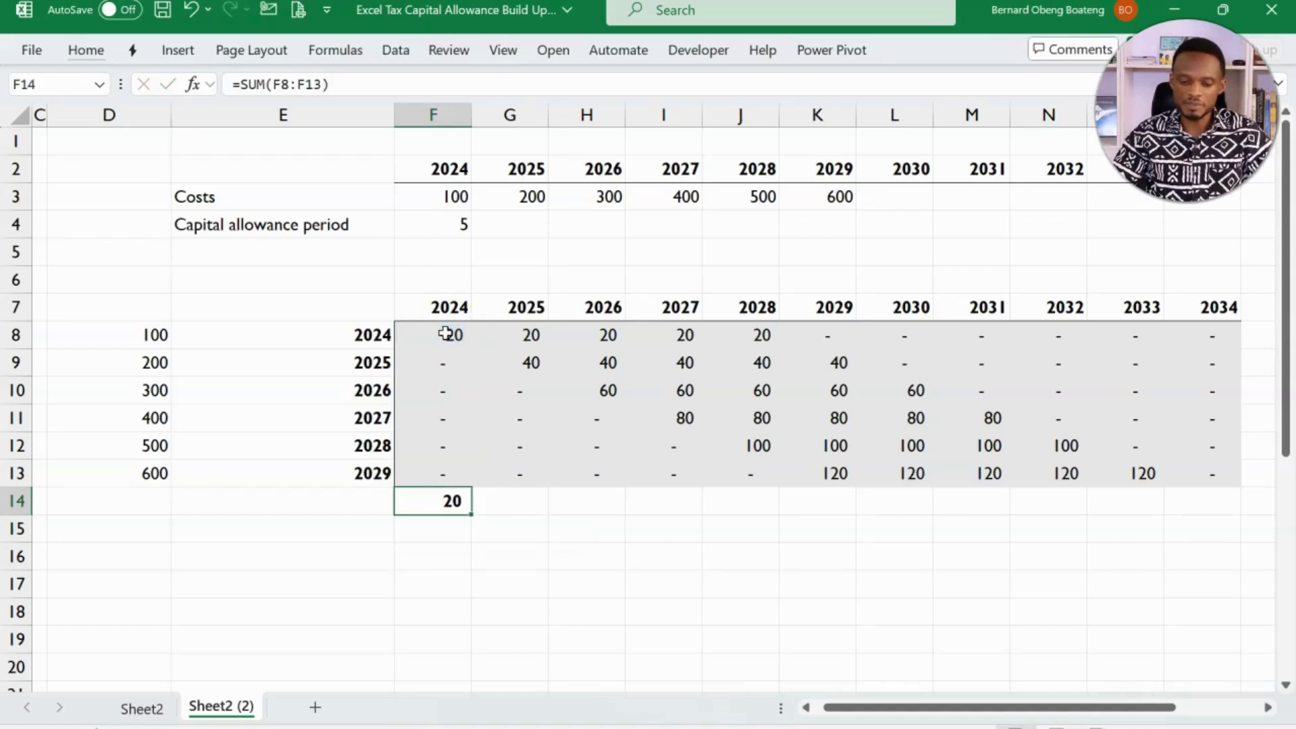
key("shift+Right")
key("shift+Right")
key("shift+Right")
key("shift+Right")
key("shift+Right")
key("shift+Right")
key("shift+Right")
key("shift+Right")
key("shift+Right")
key("shift+Right")
key("ctrl+r")
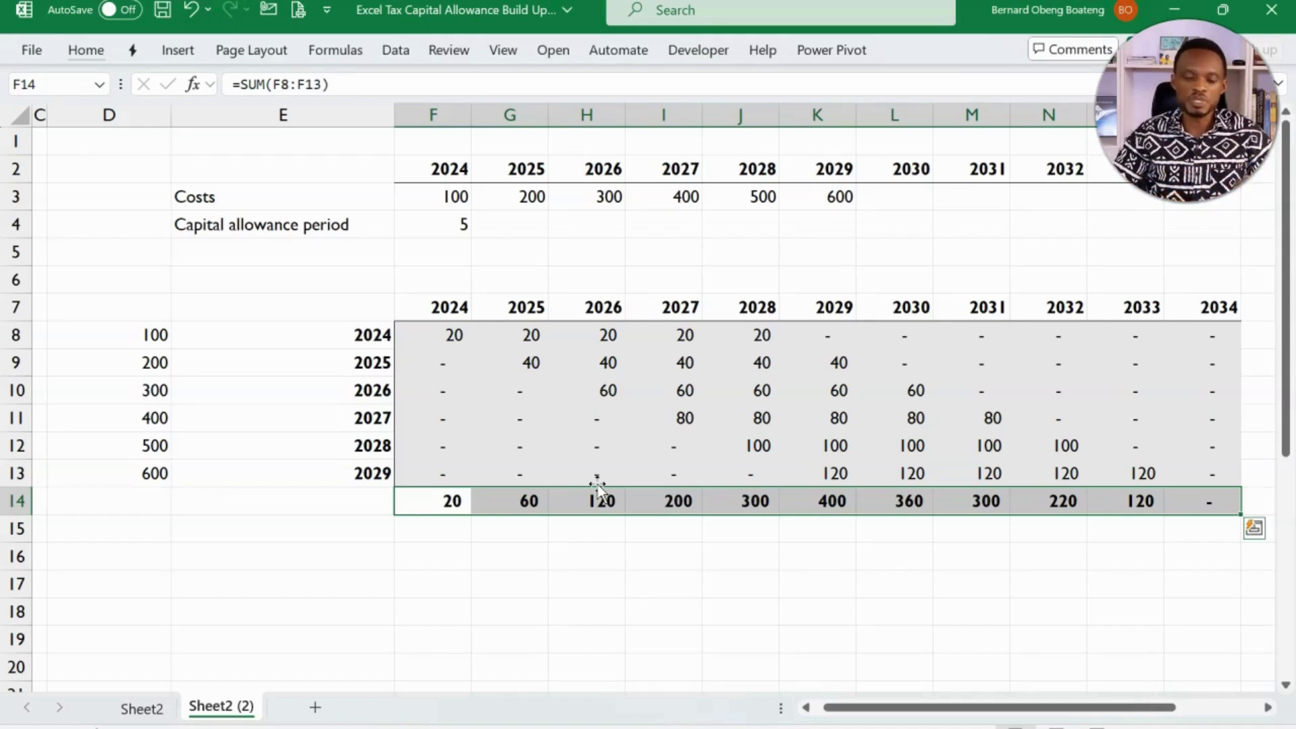
left_click_drag(449, 332, 1231, 501)
Clear the schedule block F8:P14 and the transposed costs in D8:D13.
key("Delete")
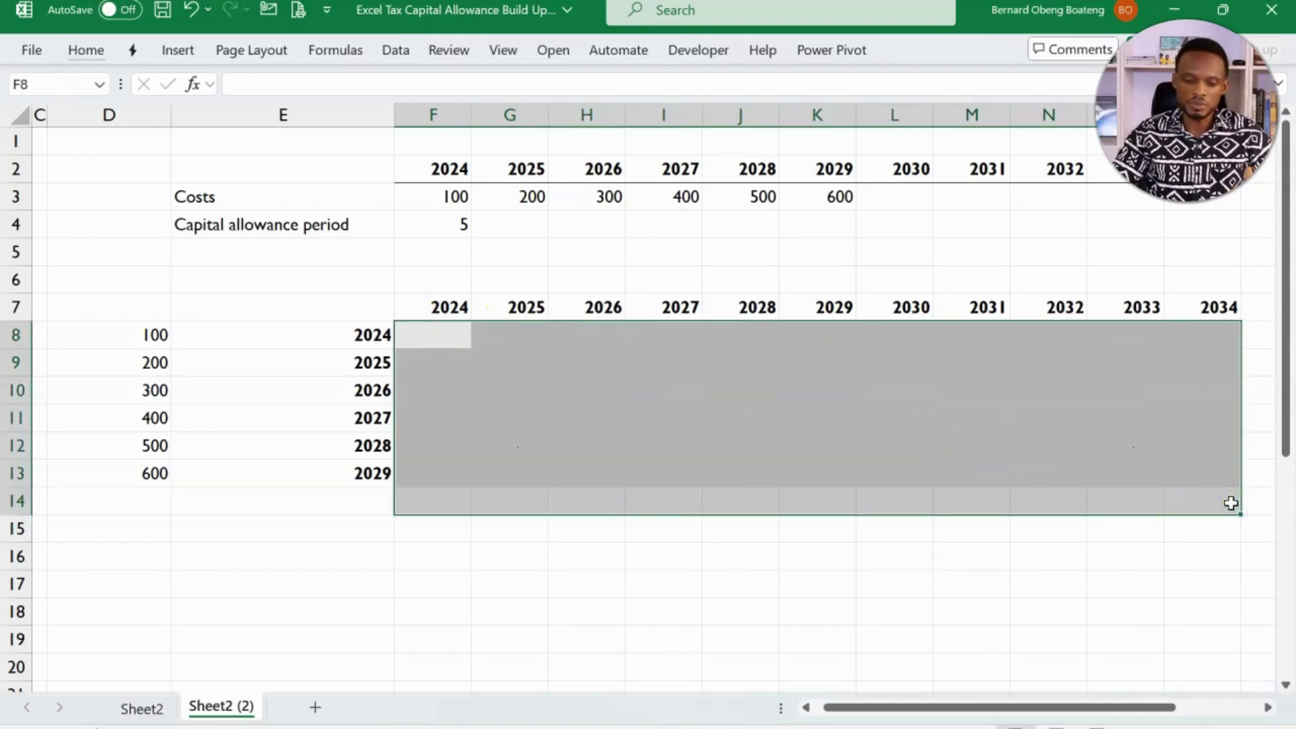
left_click_drag(153, 335, 147, 465)
key("Delete")
Start F8 with =IF(AND(F7:P7>=E8:E13, comparing all years with all acquisition years.
left_click(455, 335)
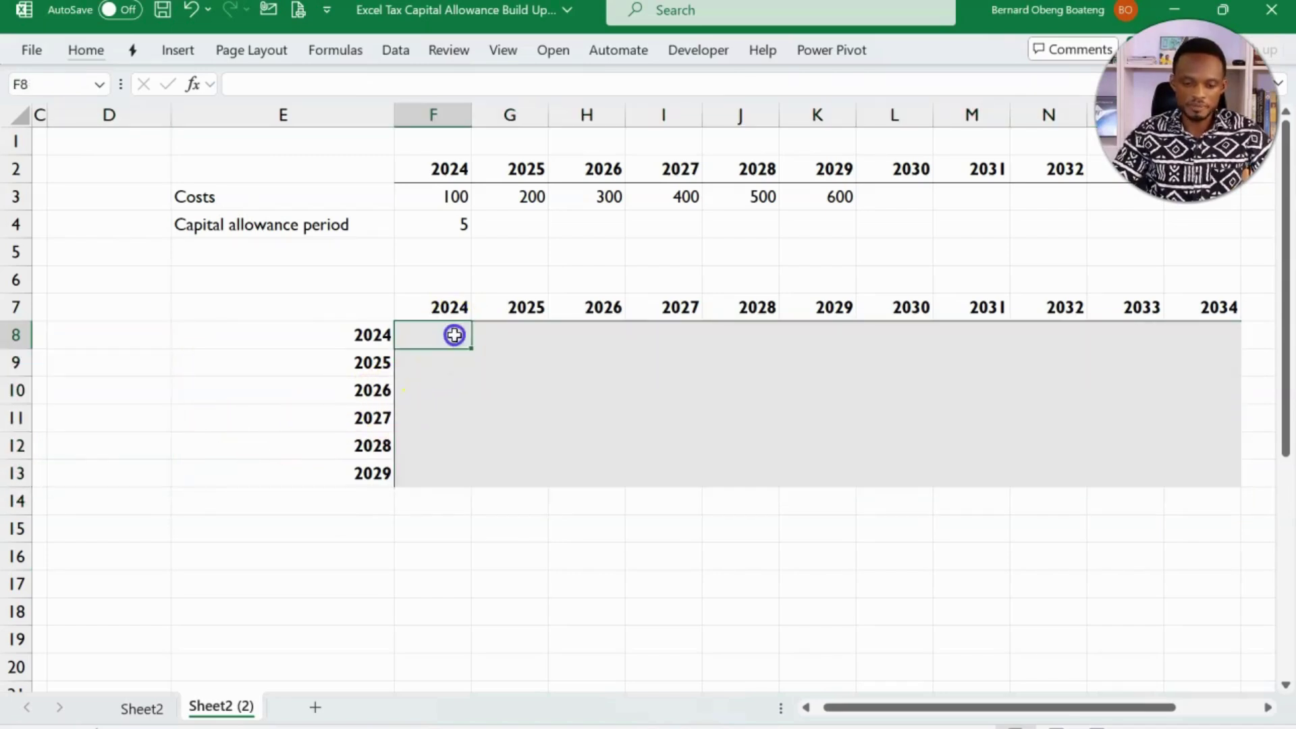
type("=")
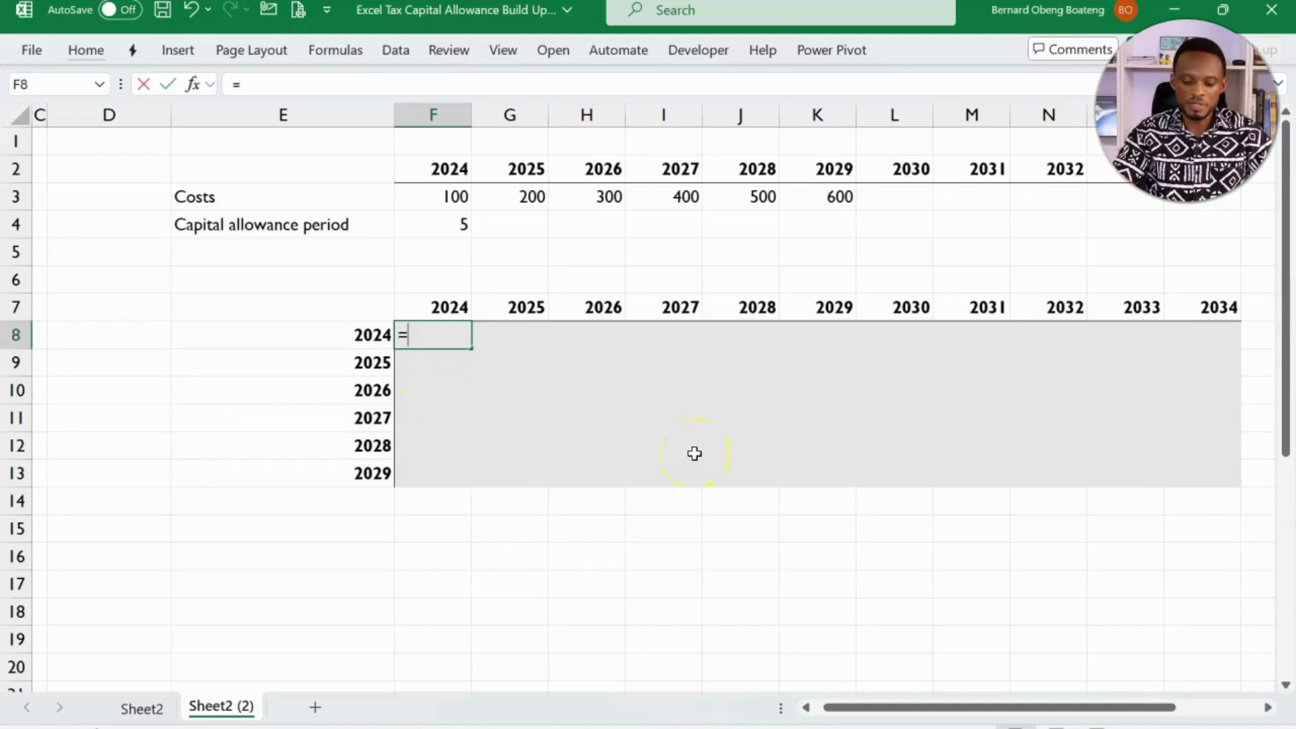
type("IF(AND(")
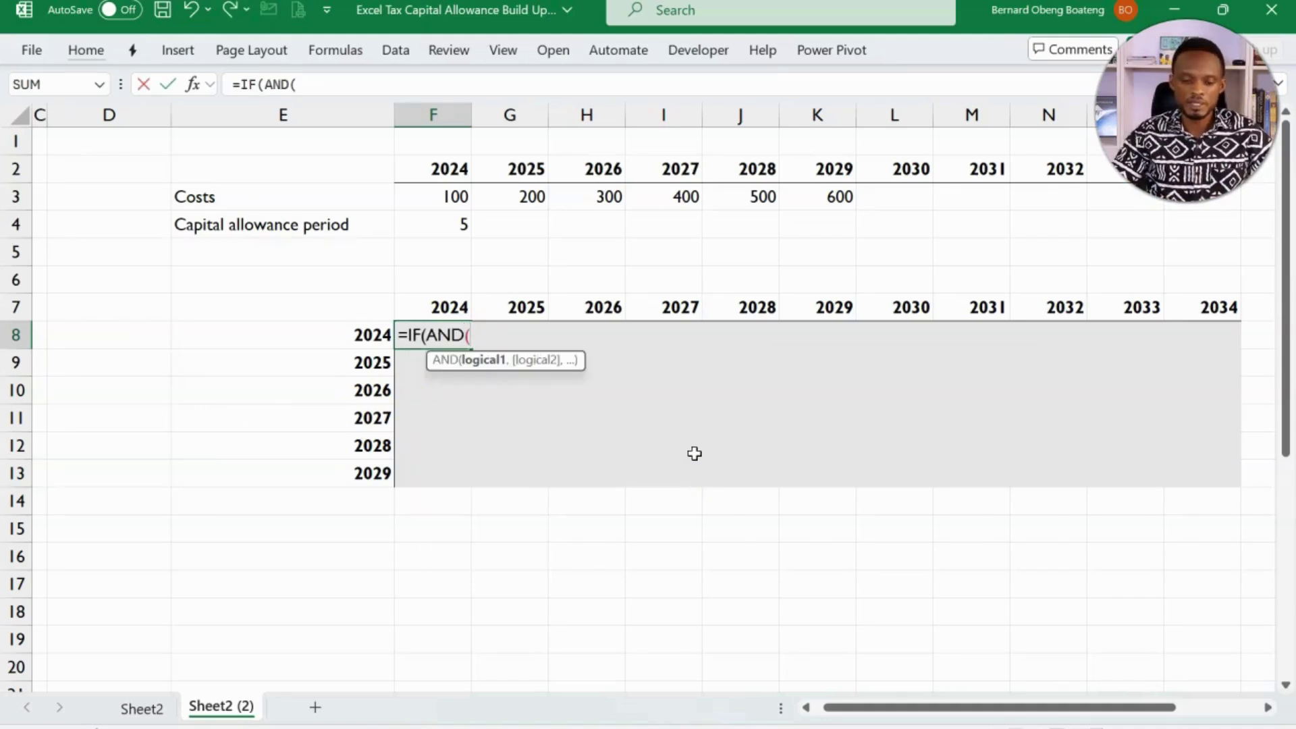
left_click(451, 310)
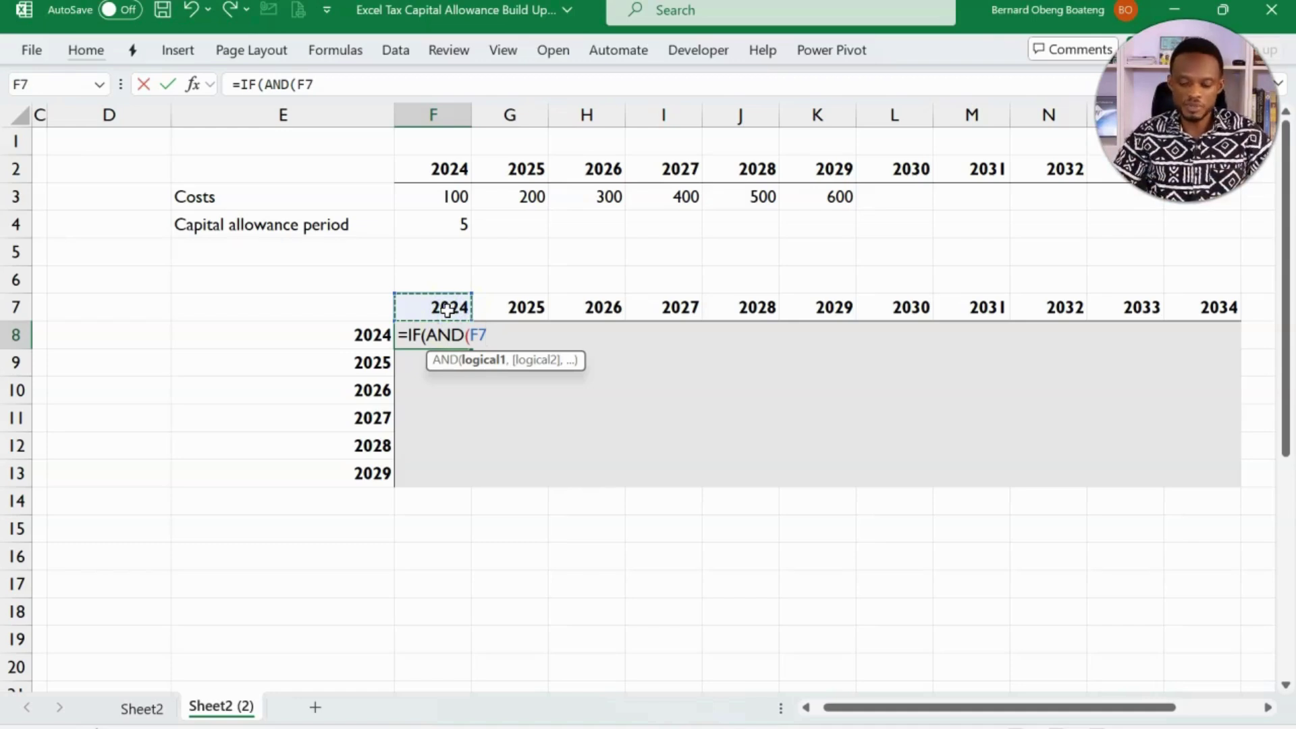
key("ctrl+shift+Right")
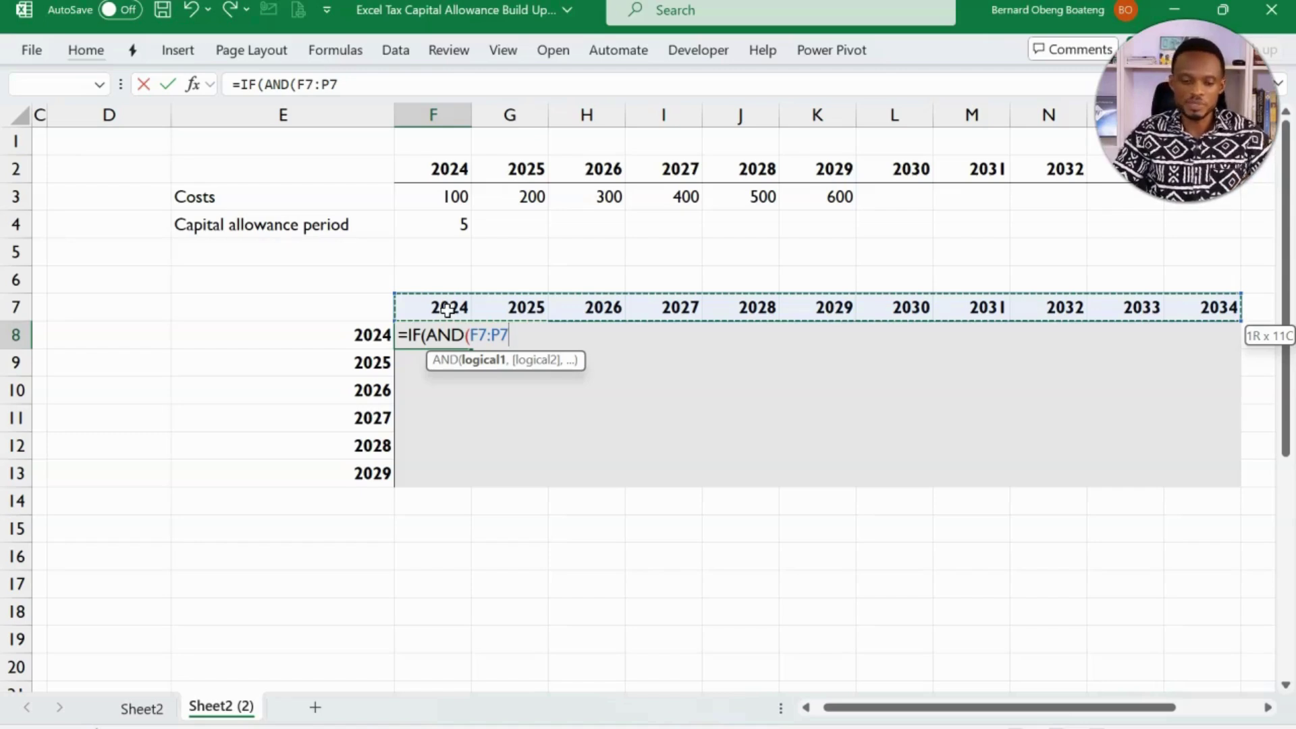
type(">=")
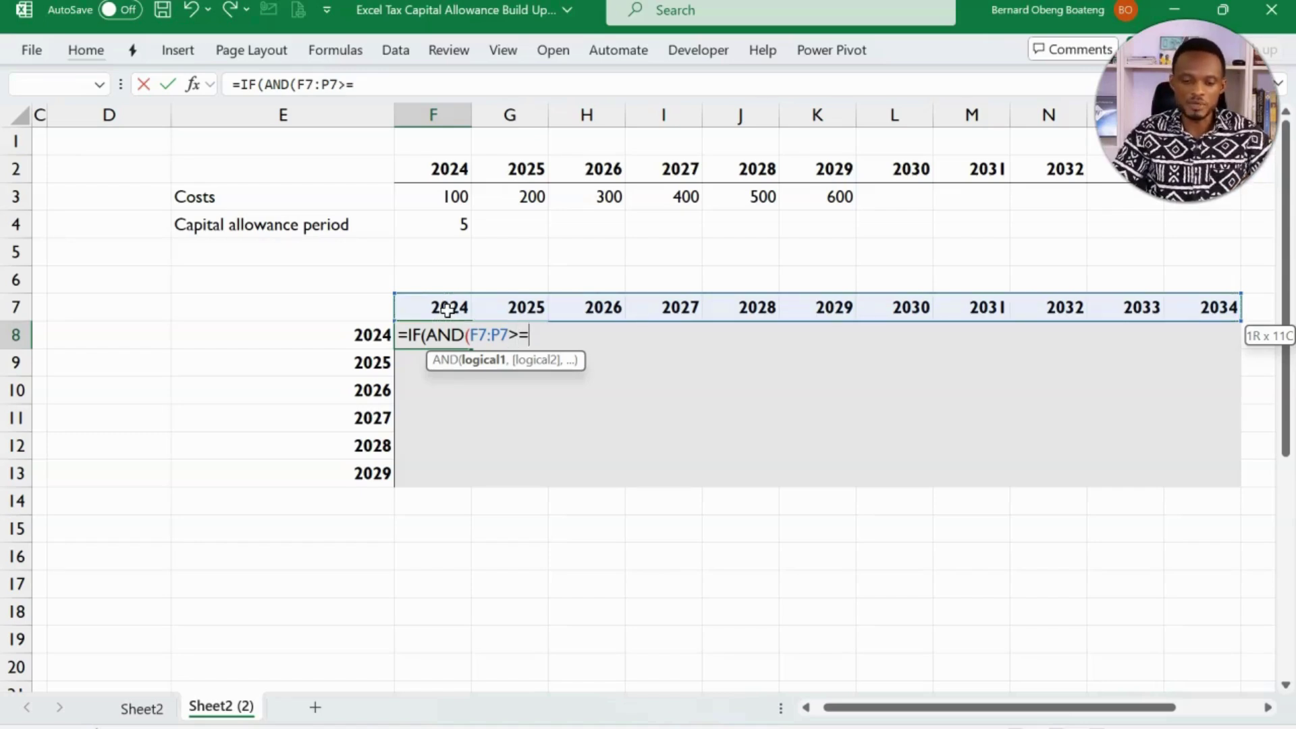
left_click(384, 338)
key("ctrl+shift+Down")
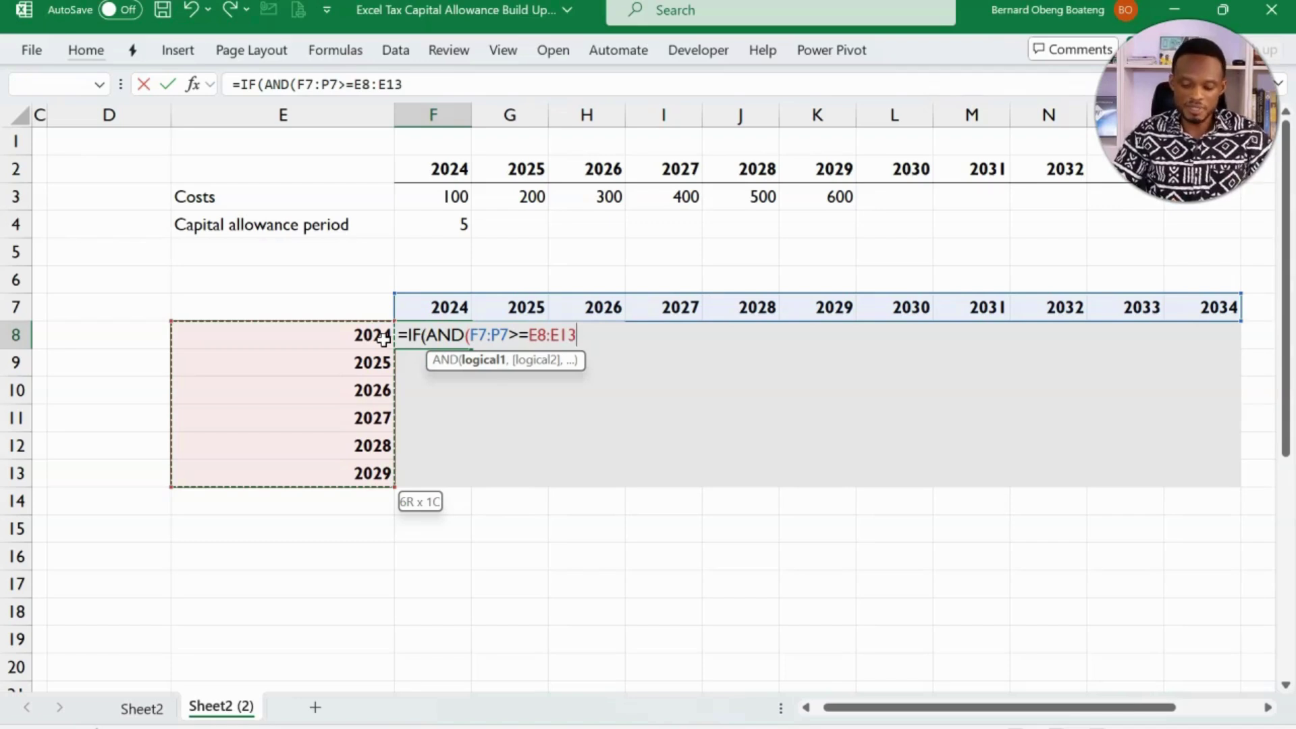
type(",")
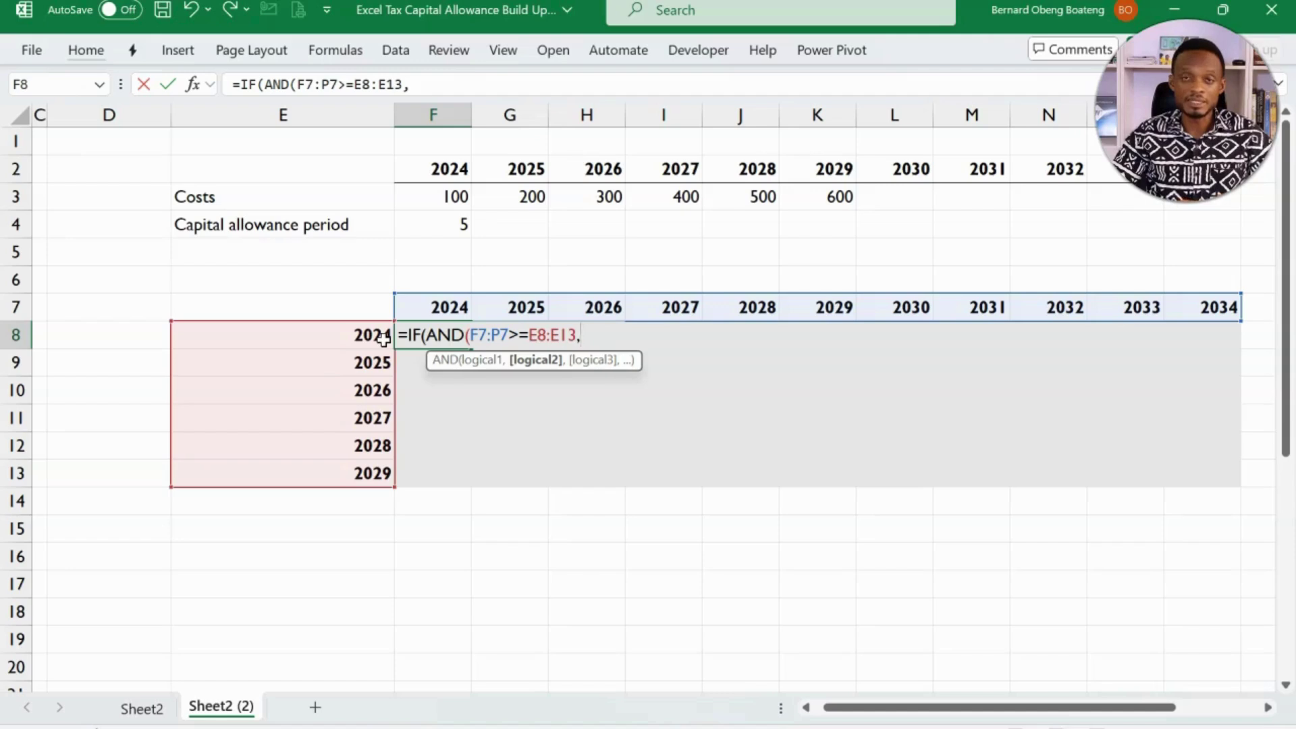
Add the second condition E8:E13+F4>F7:P7 and close the AND test.
left_click(363, 338)
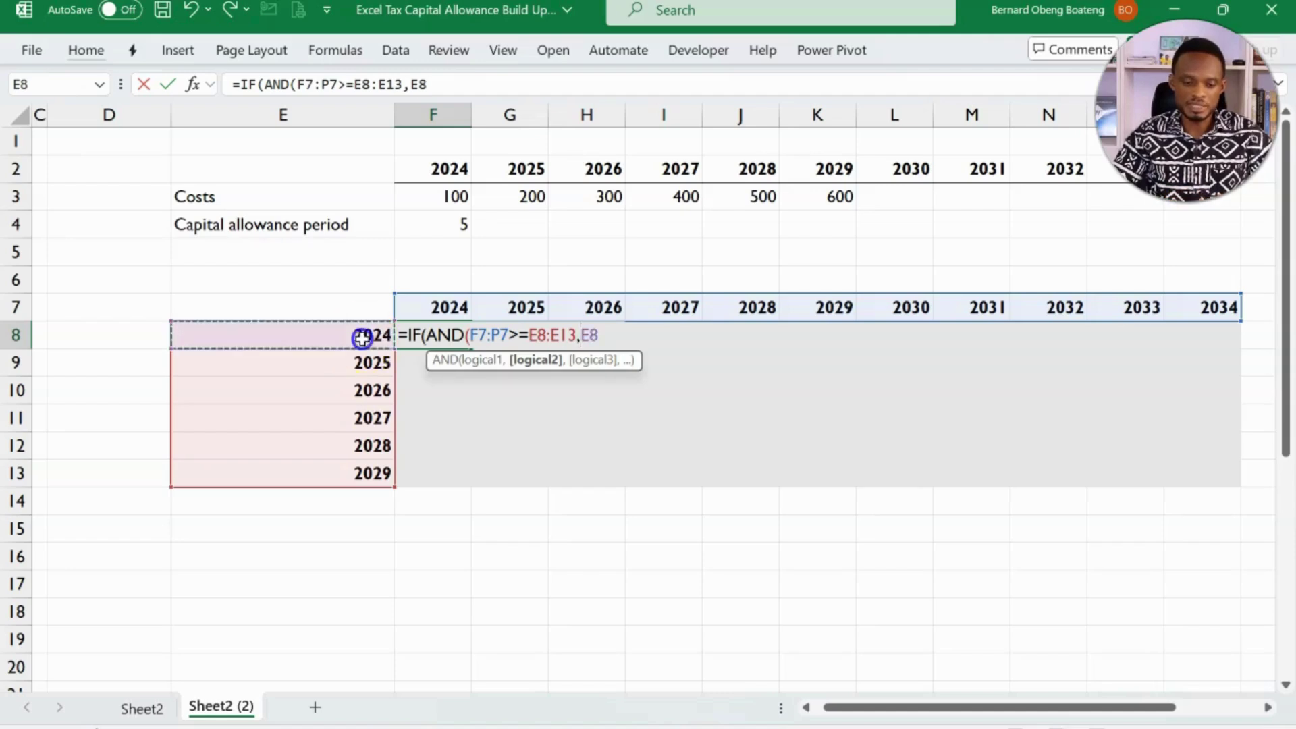
key("ctrl+shift+Down")
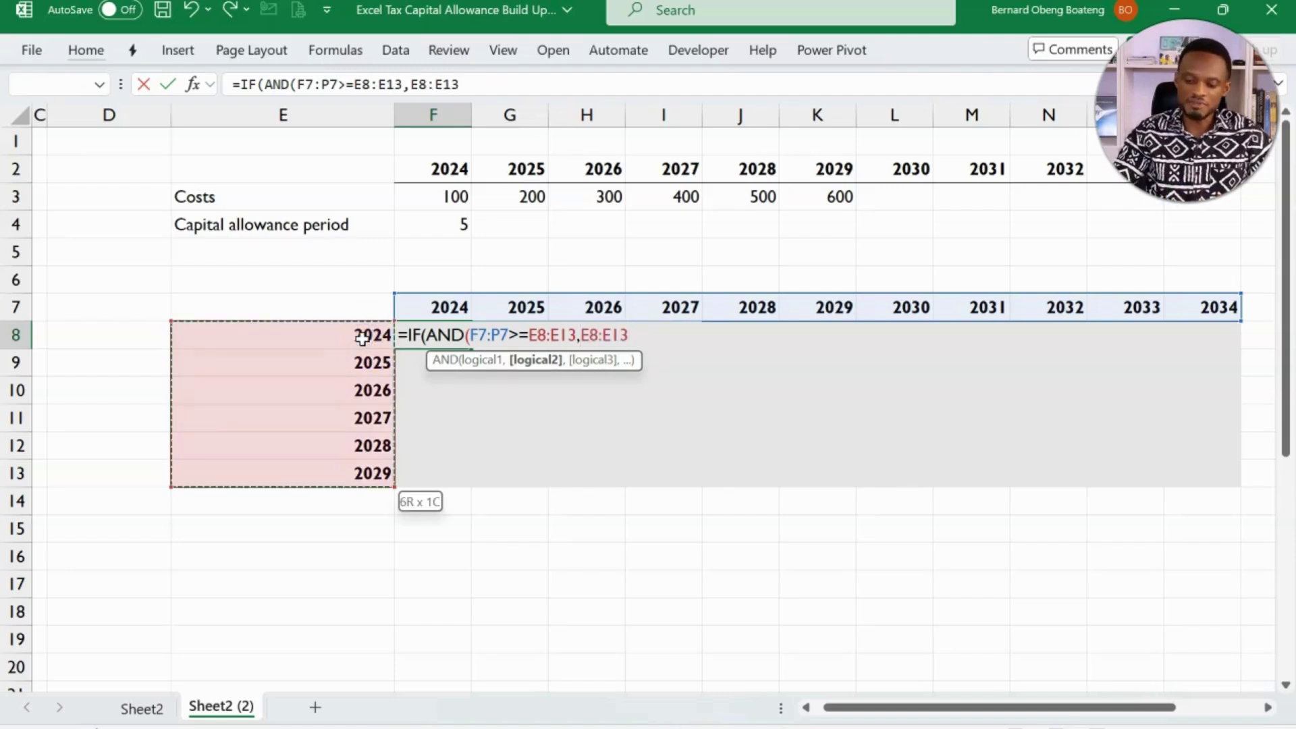
type("+")
left_click(446, 226)
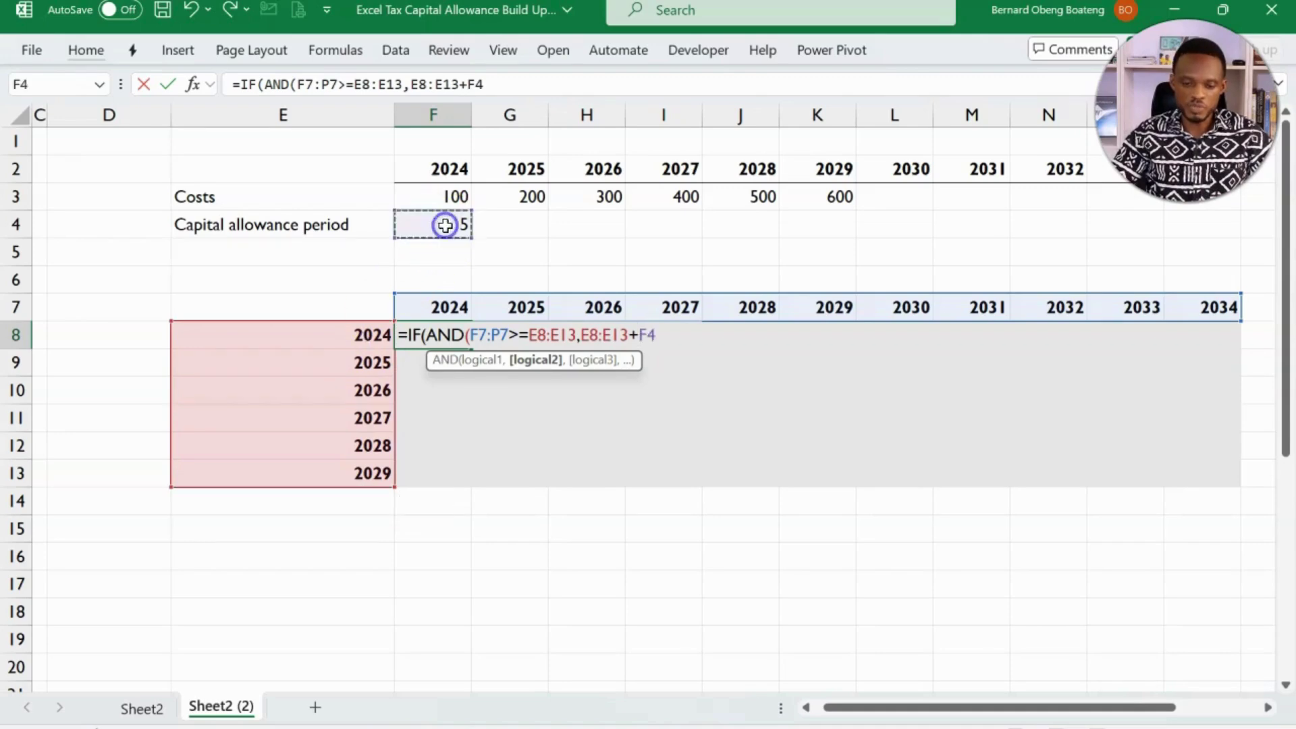
type(">")
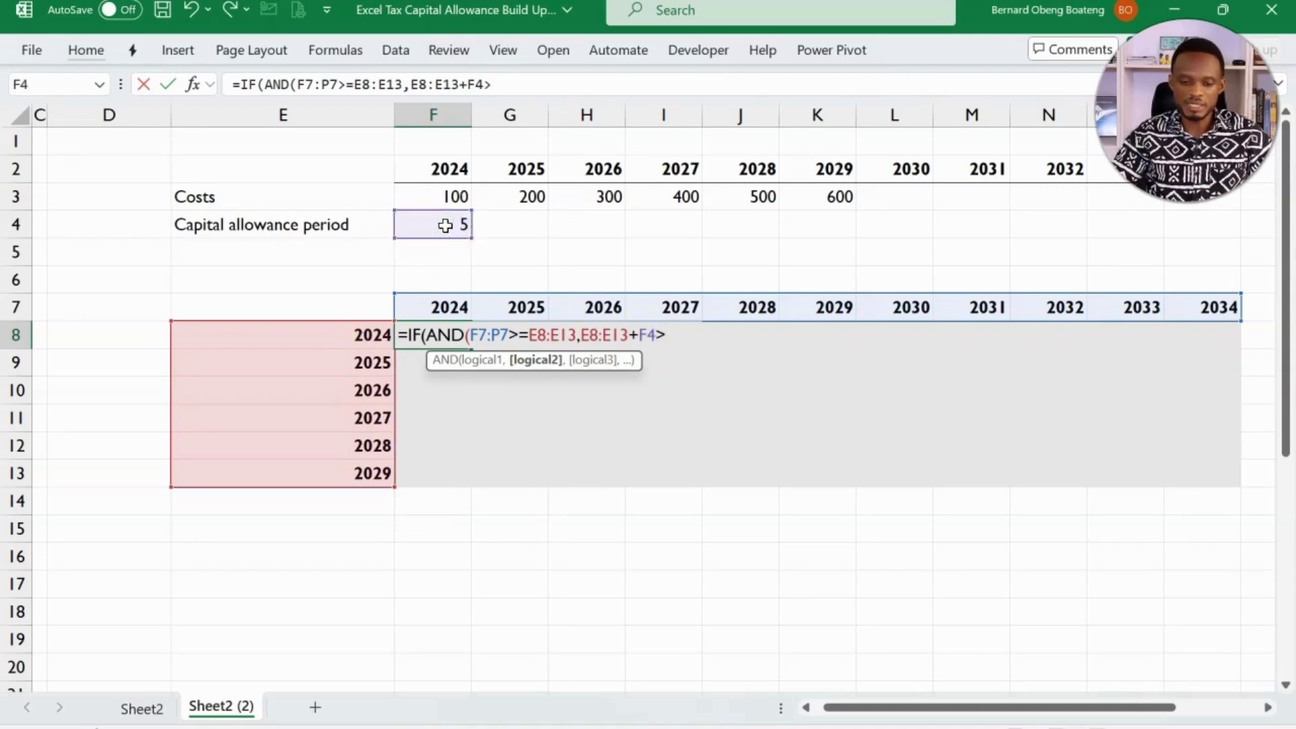
left_click(443, 310)
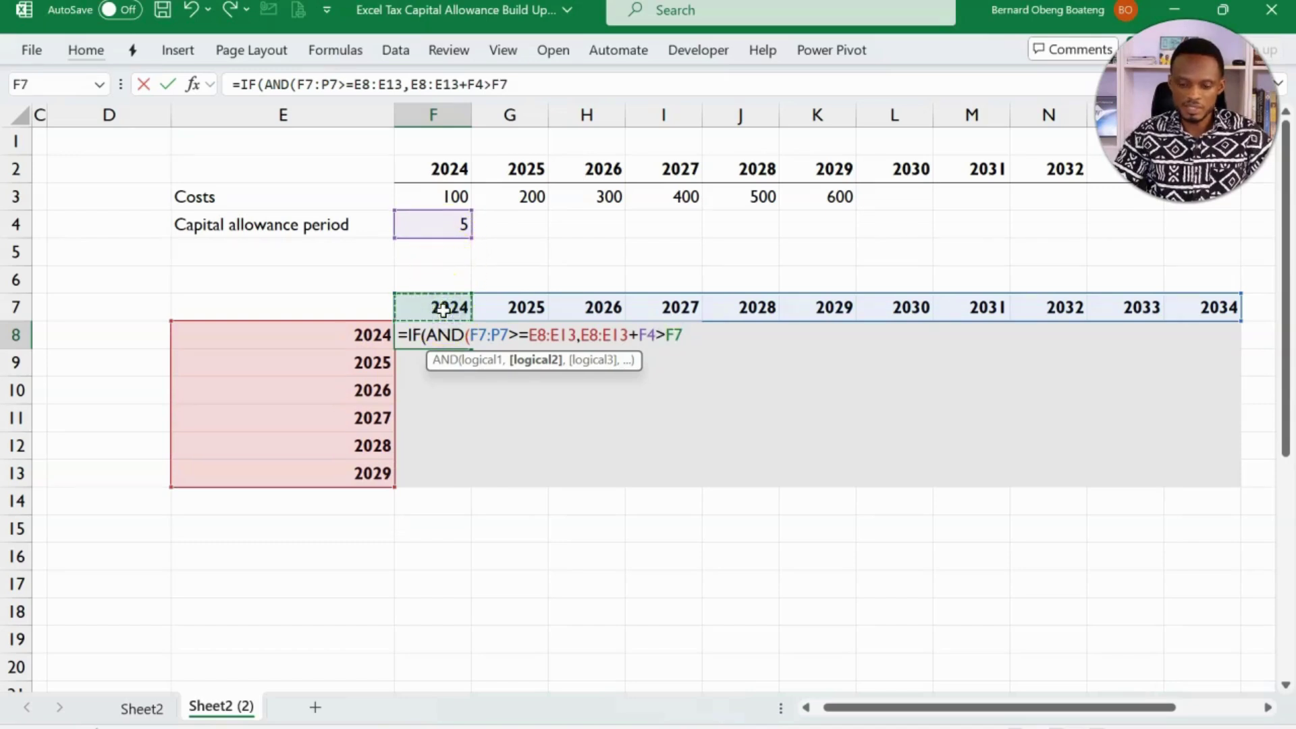
key("ctrl+shift+Right")
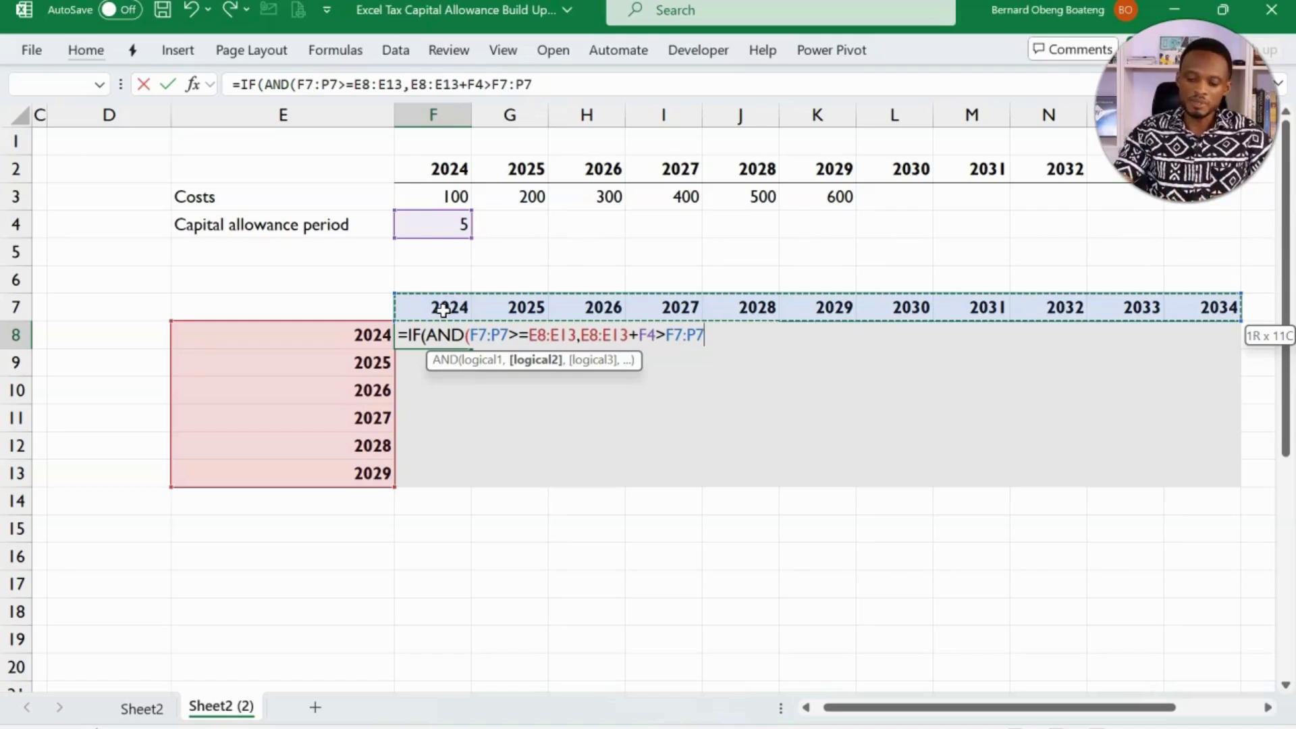
type(")")
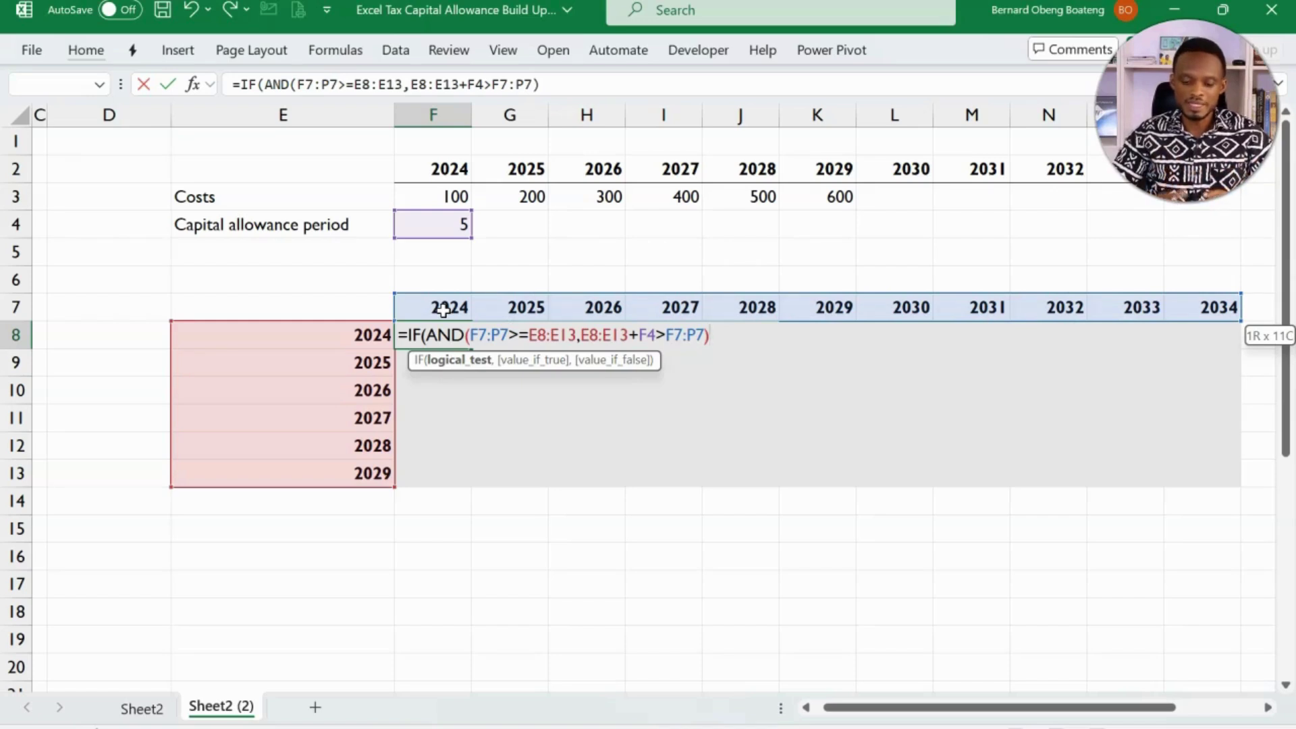
Complete the formula with TRANSPOSE(F3:K3)/F4 as the amount and 0 otherwise.
type(",")
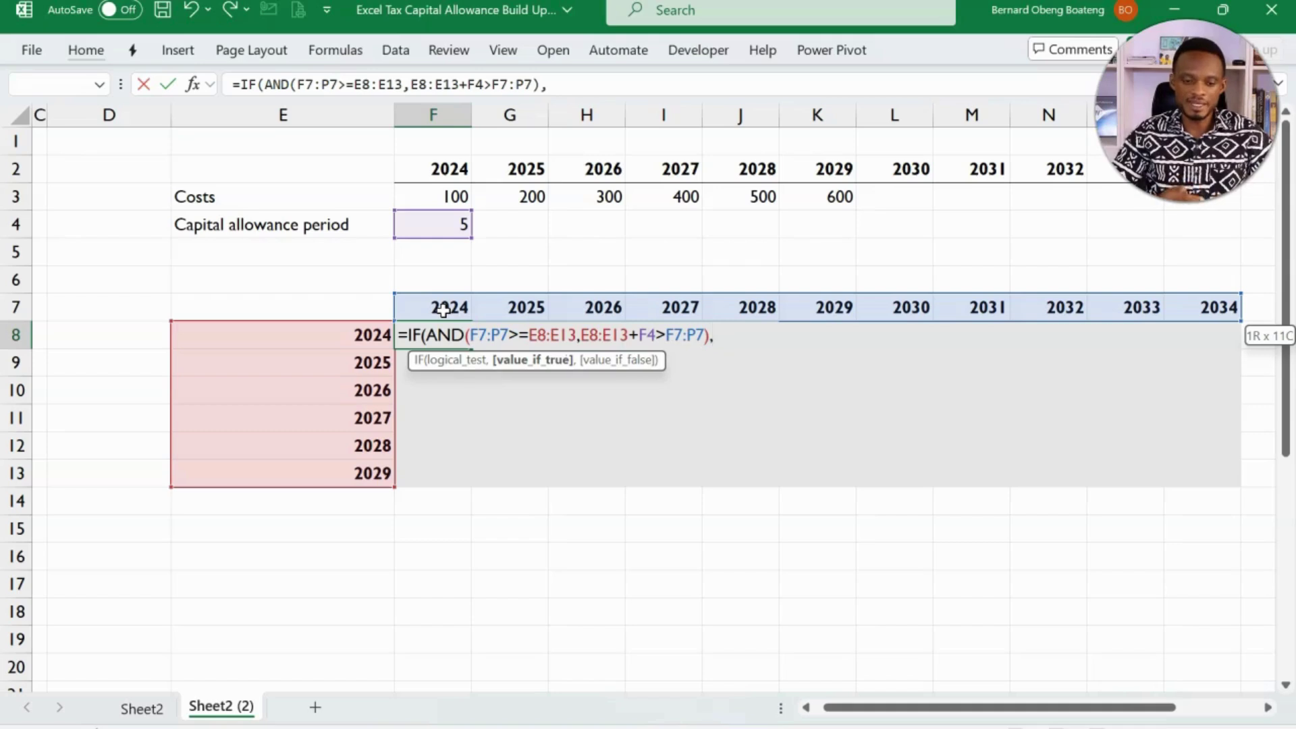
type("TRANSPOSE(")
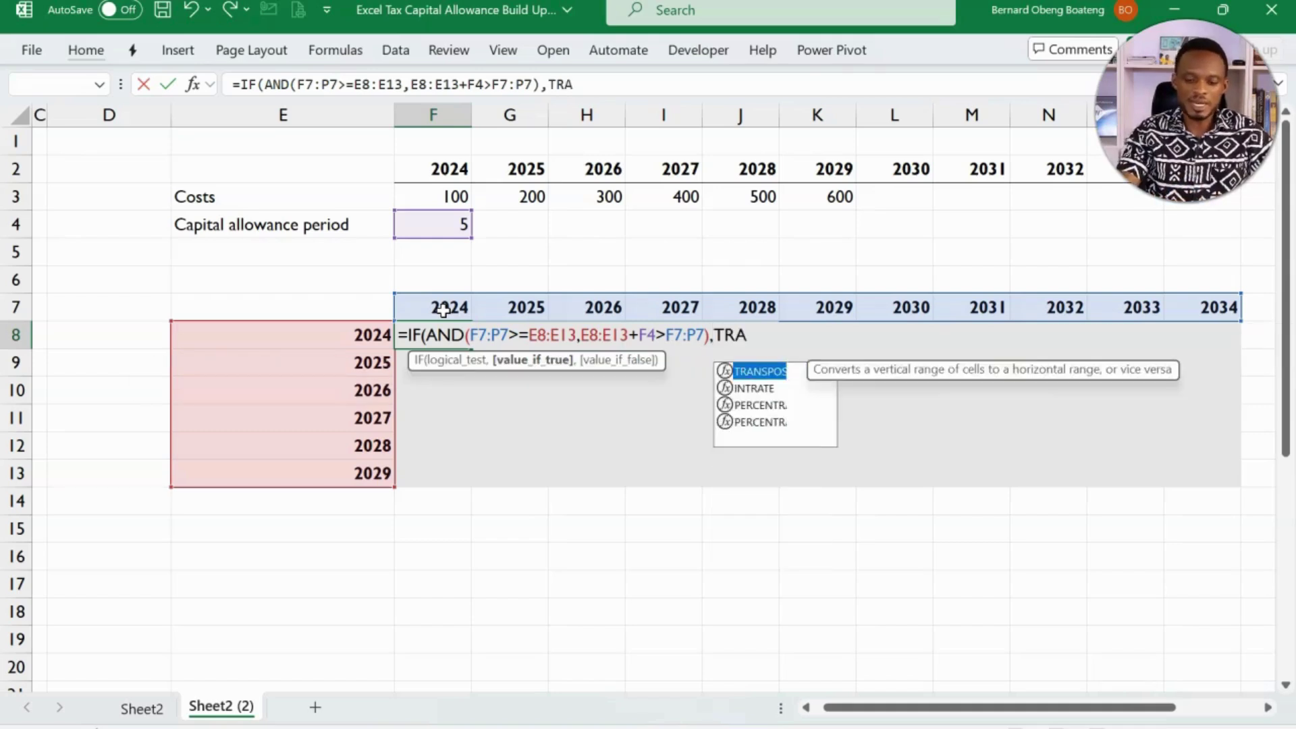
left_click(455, 198)
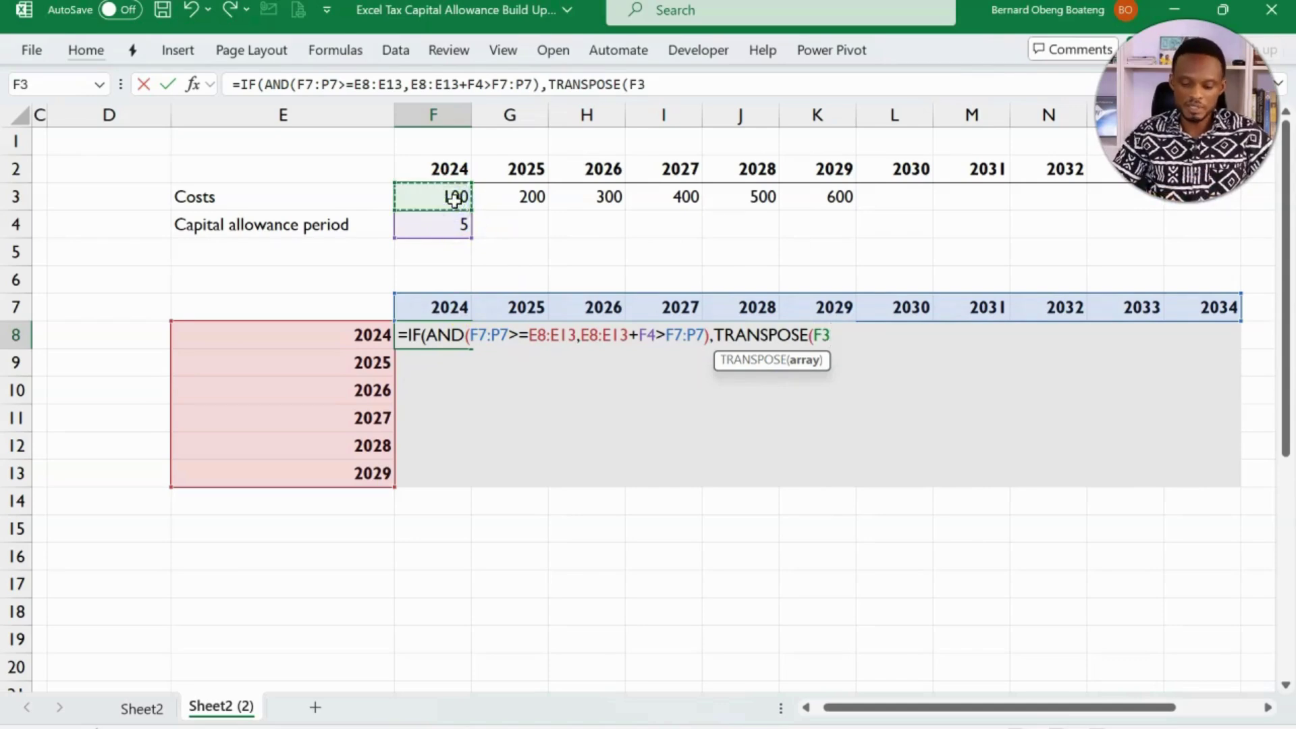
key("ctrl+shift+Right")
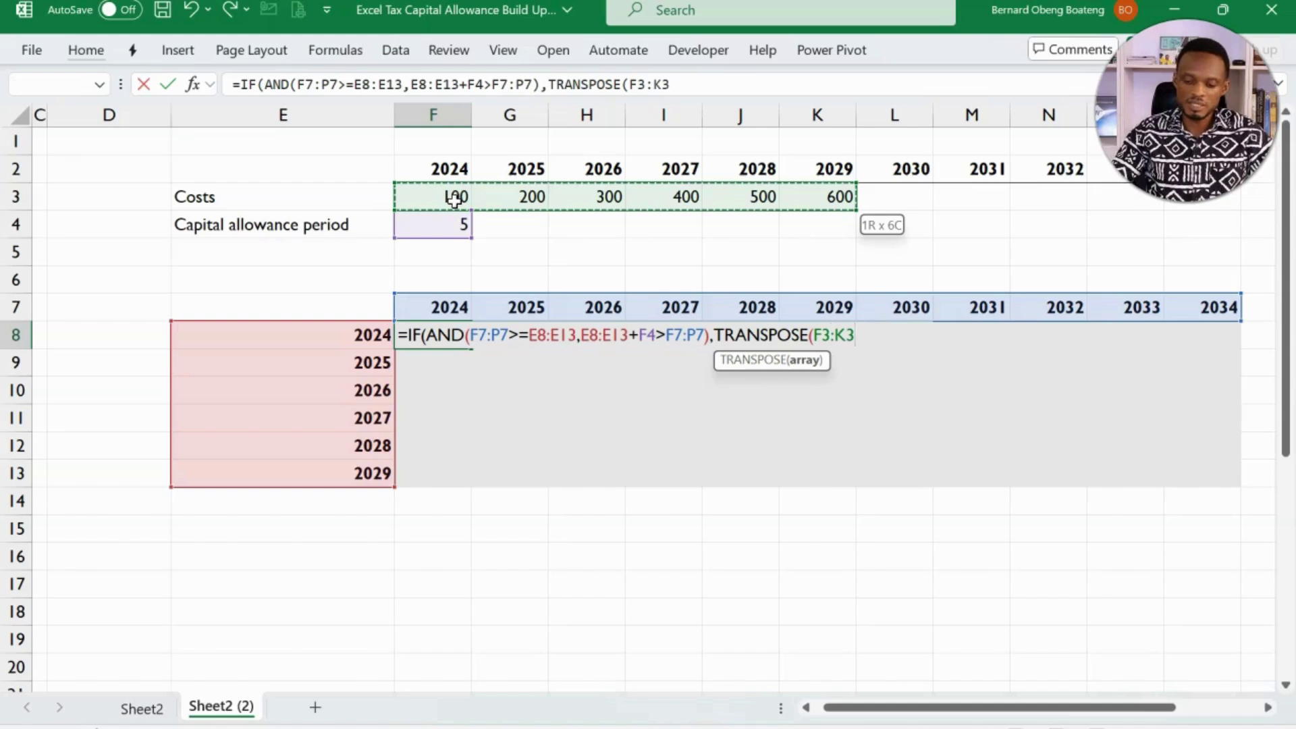
type(")/")
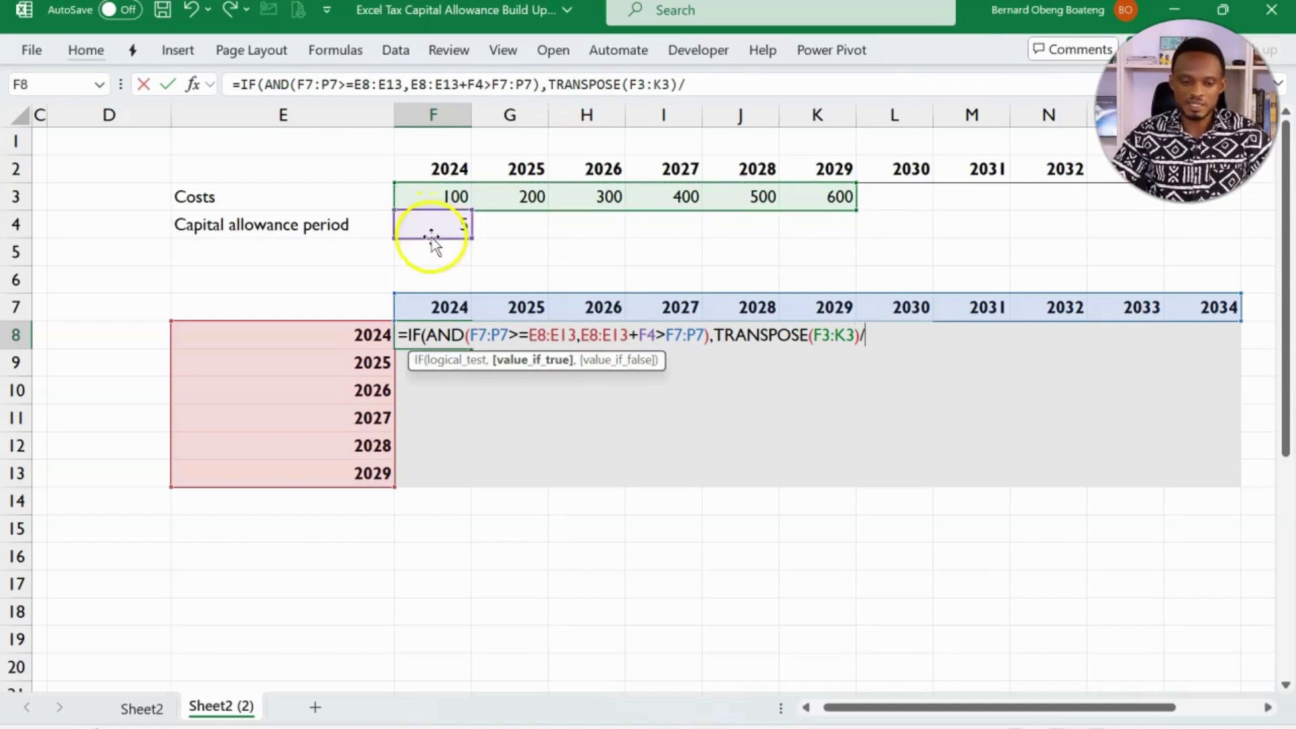
left_click(434, 227)
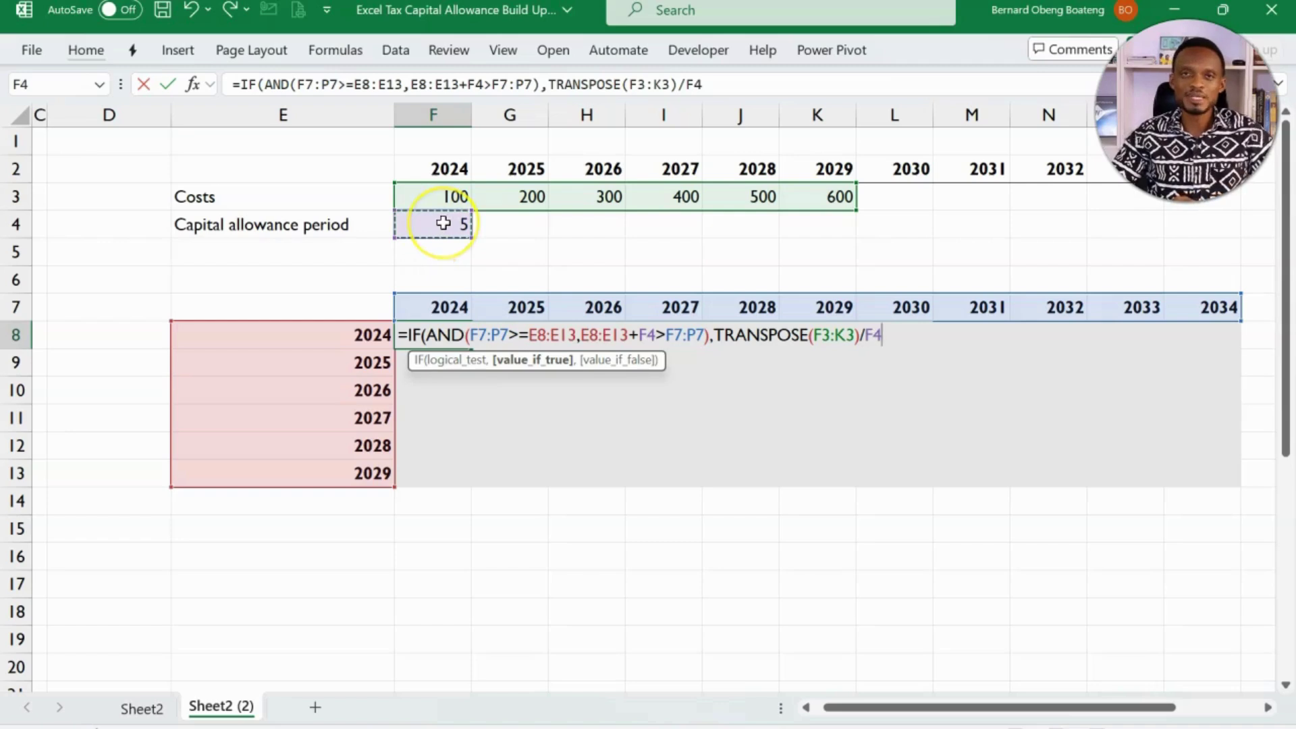
left_click(443, 224)
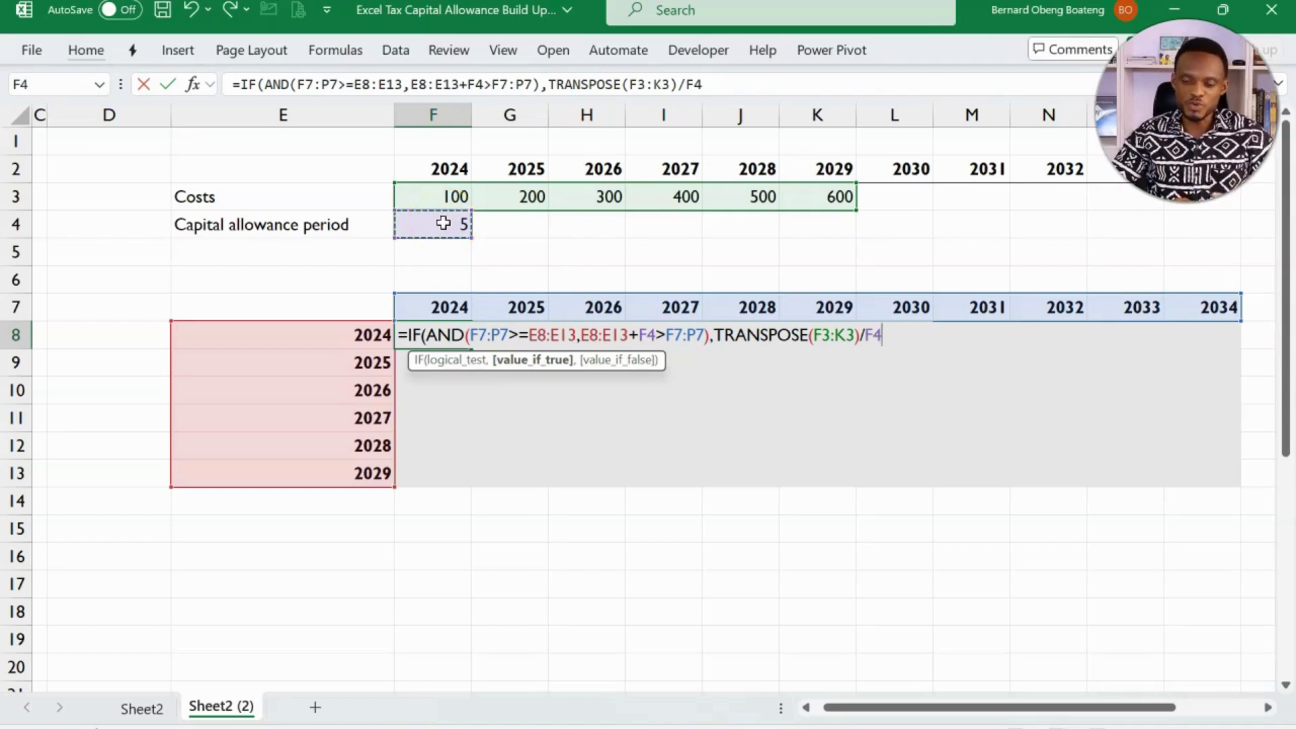
type(",")
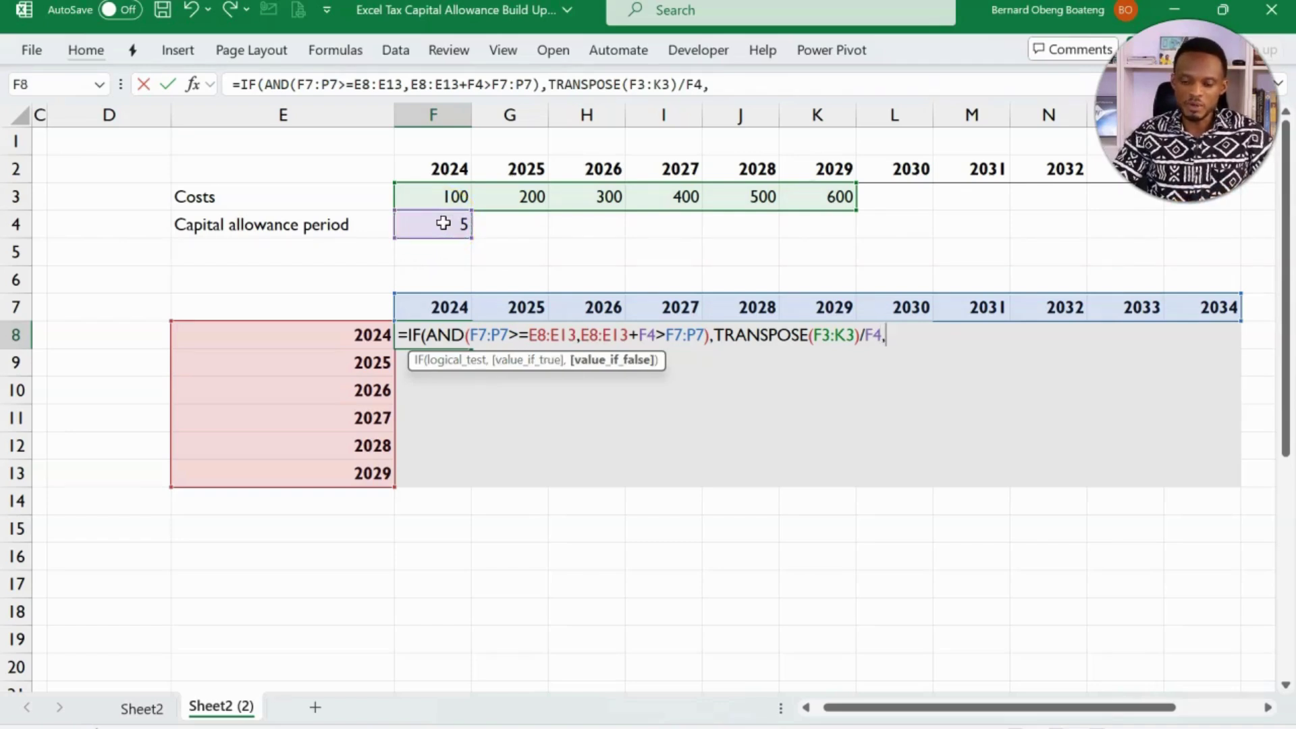
type("0)")
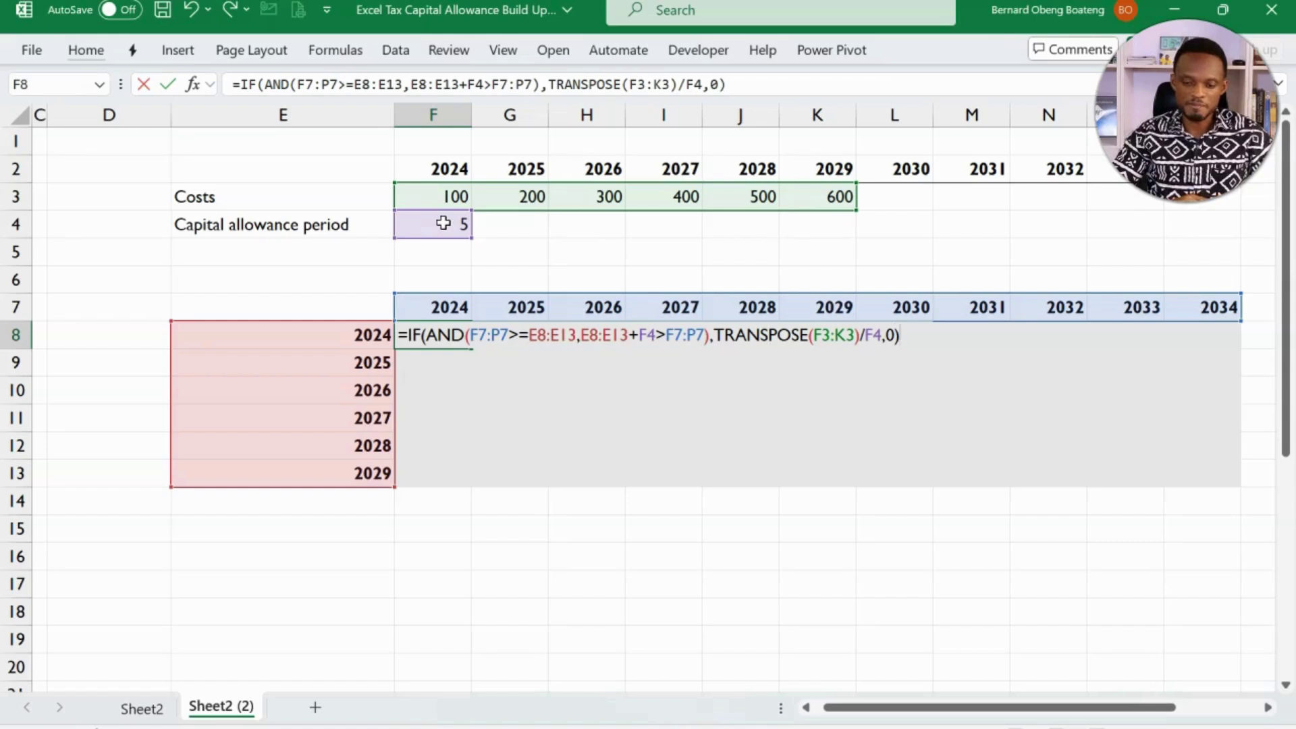
Reopen F8 and preview the AND test (#VALUE!) and TRANSPOSE(F3:K3)/F4 (20 to 120).
key("Return")
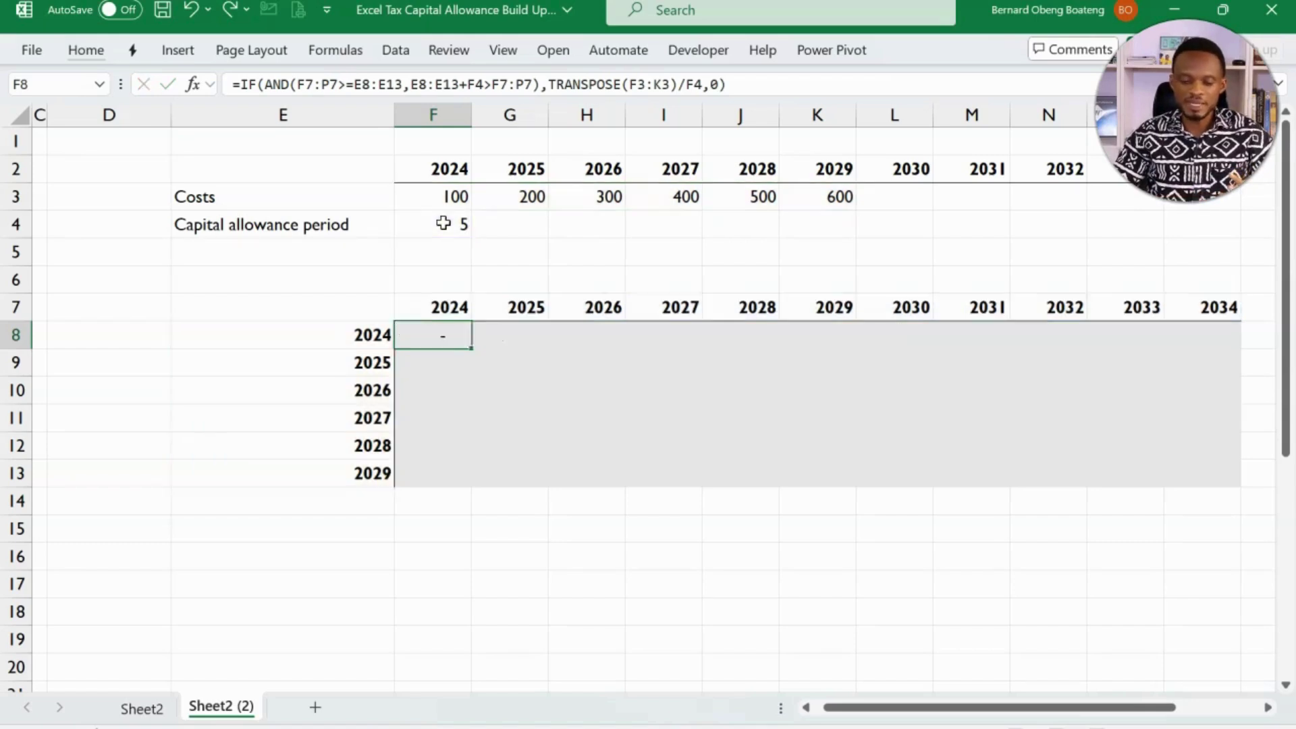
left_click(448, 331)
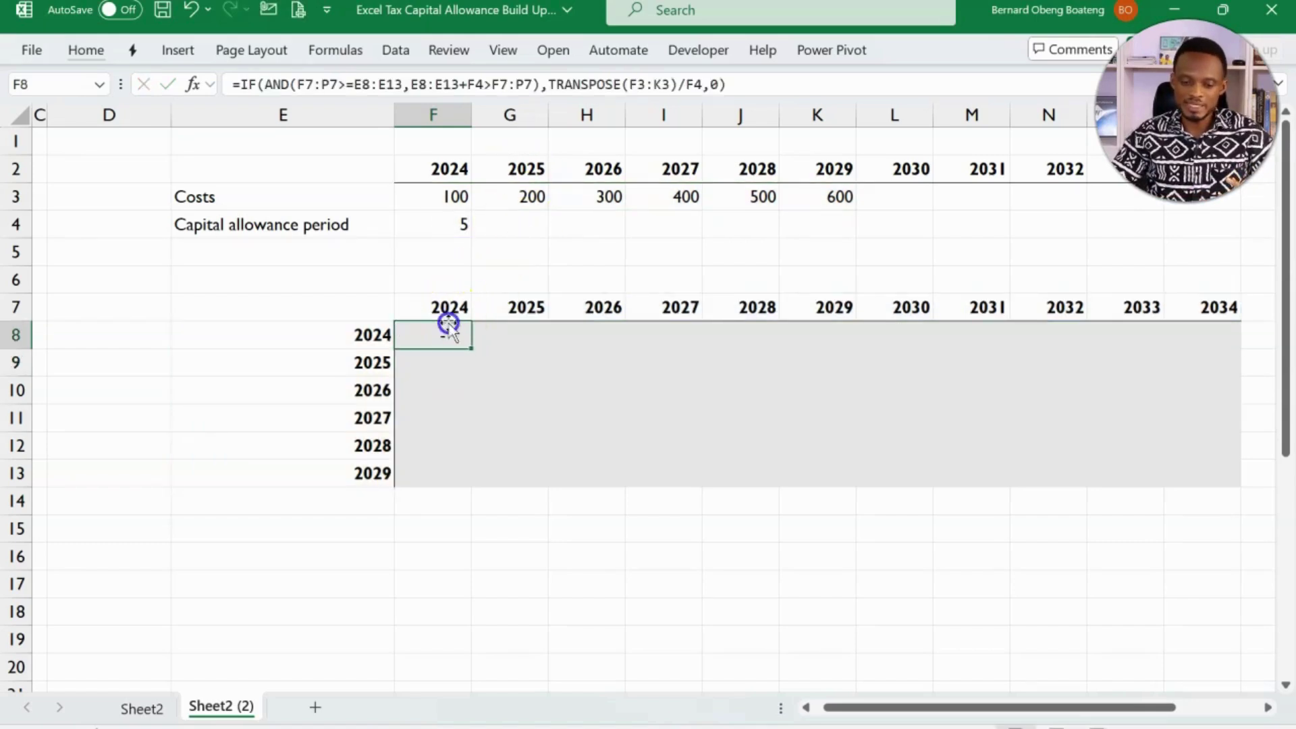
double_click(446, 331)
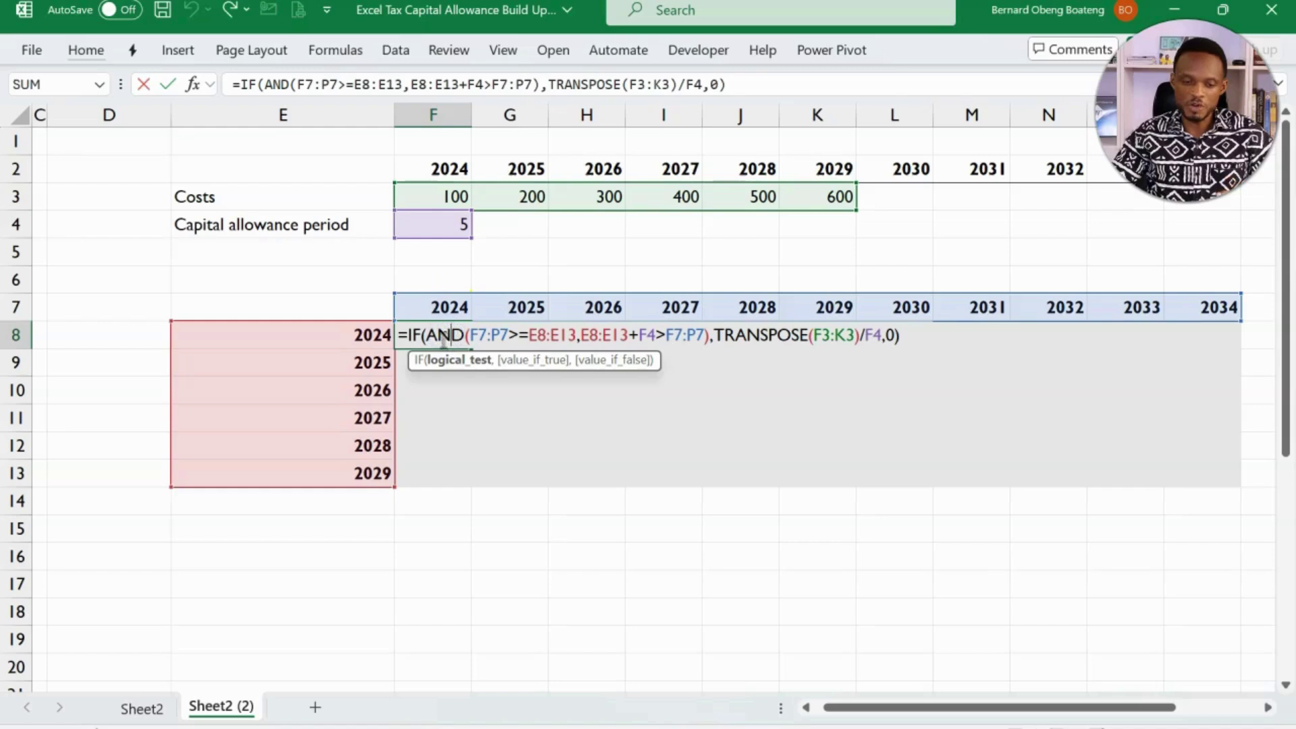
left_click_drag(433, 335, 711, 338)
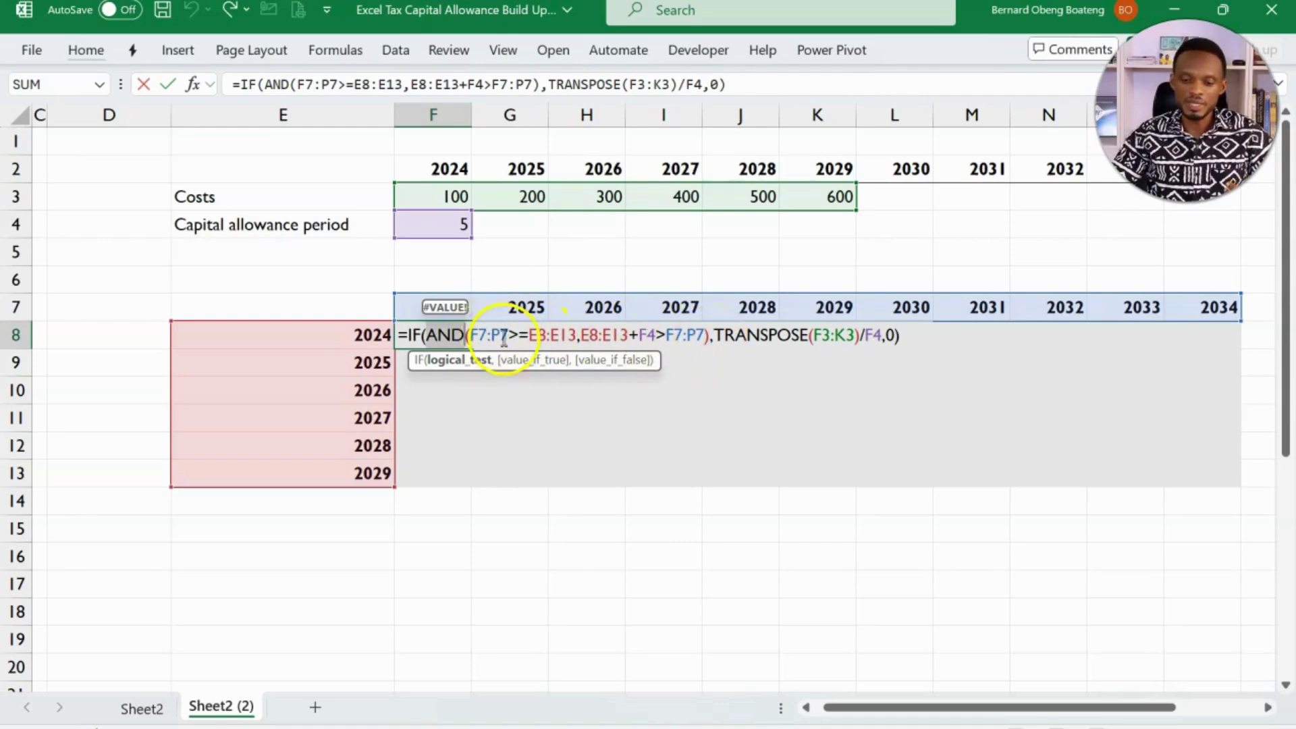
left_click(724, 336)
left_click_drag(724, 335, 882, 338)
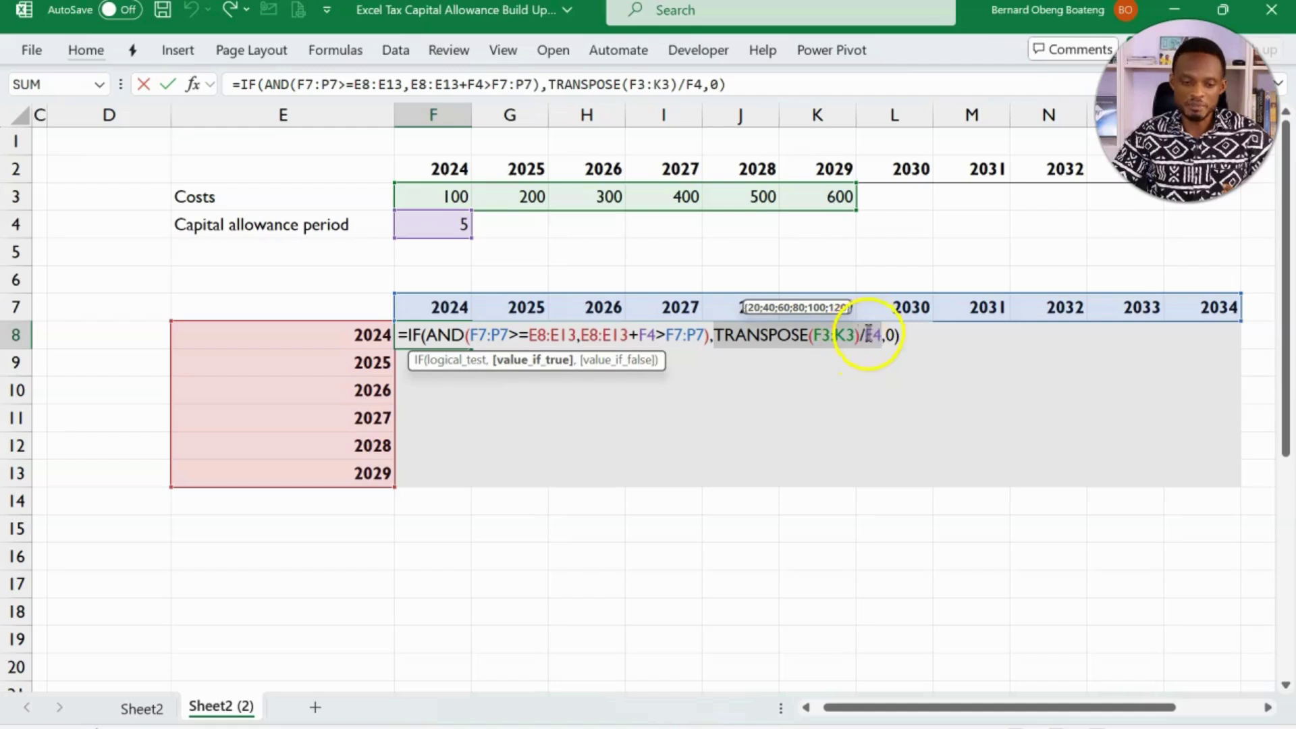
left_click(471, 360)
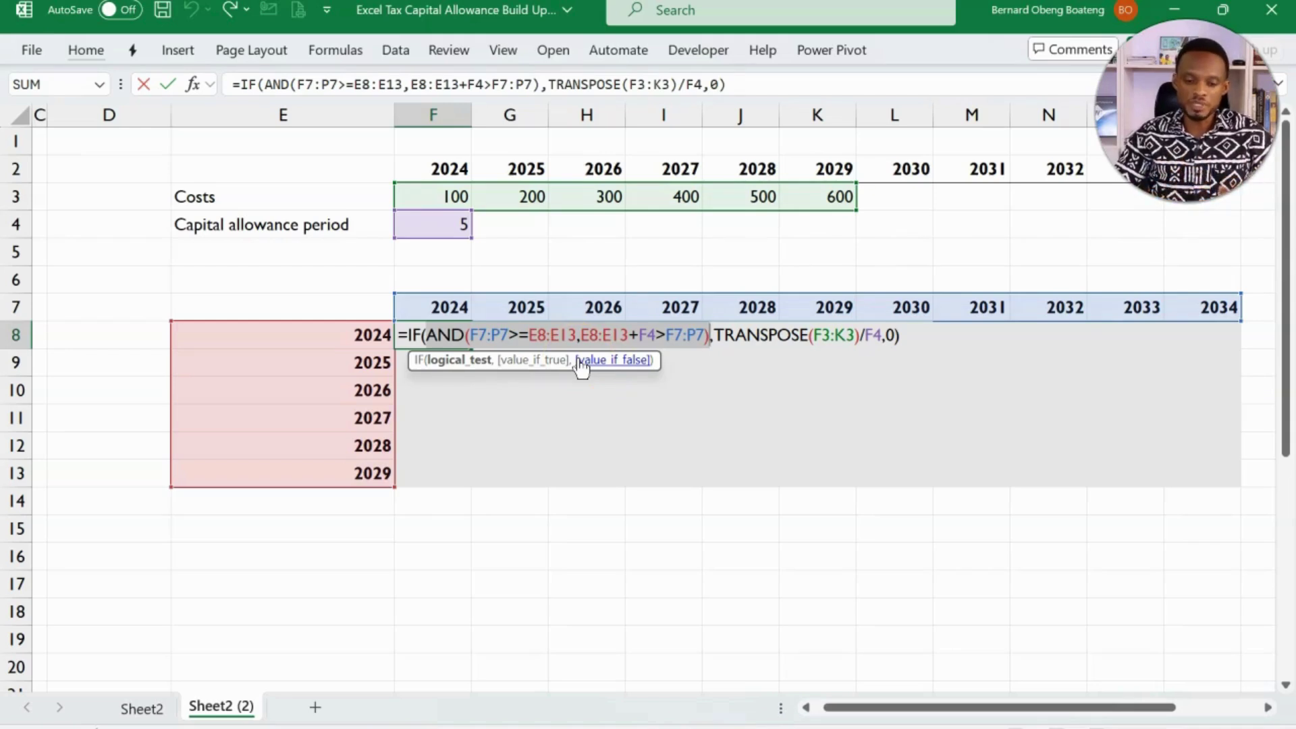
left_click(467, 336)
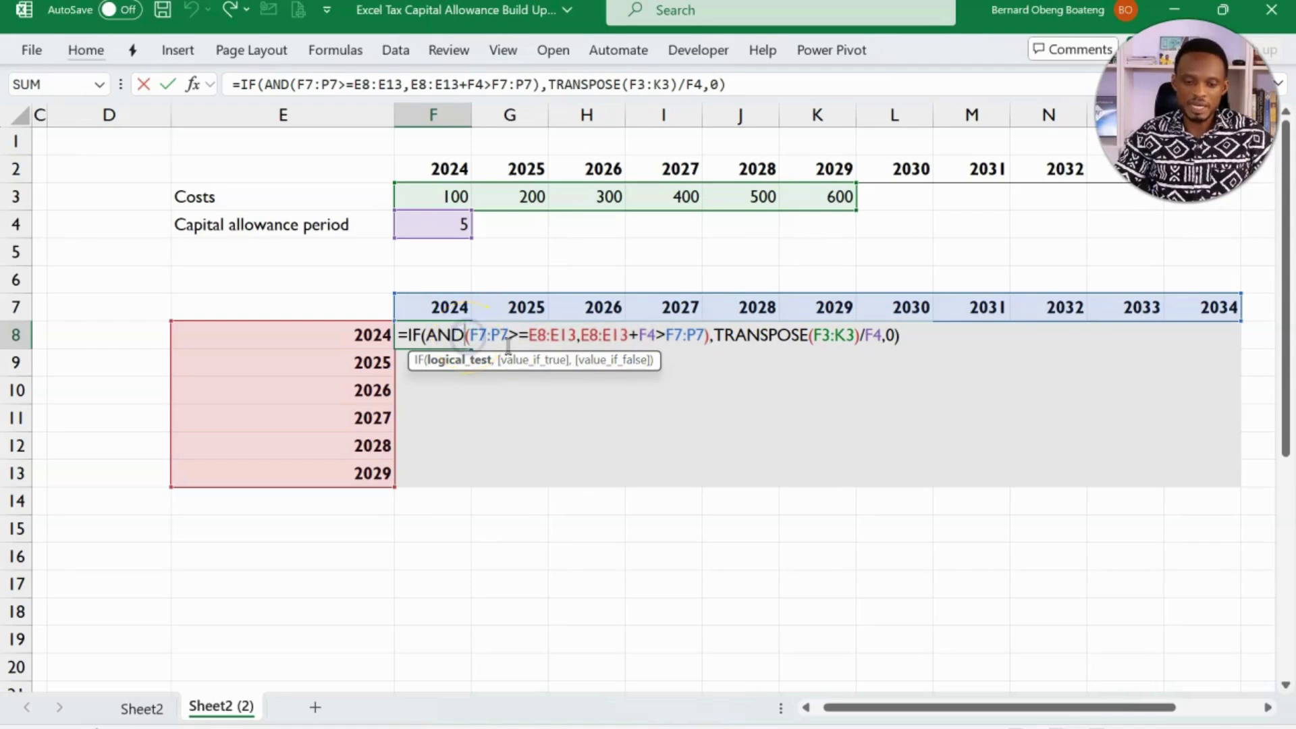
Replace AND in F8's IF with multiplied conditions (F7:P7>=E8:E13)*(E8:E13+F4>F7:P7).
key("BackSpace")
key("BackSpace")
key("BackSpace")
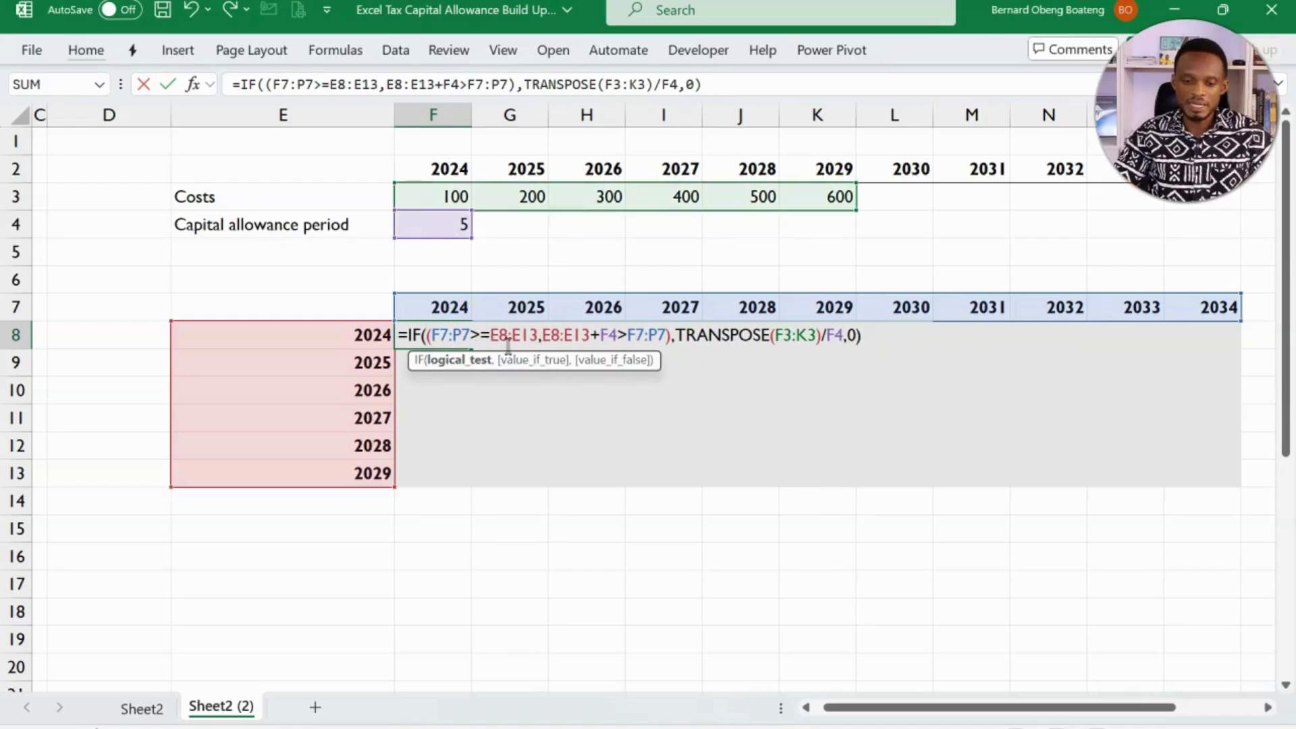
left_click(537, 336)
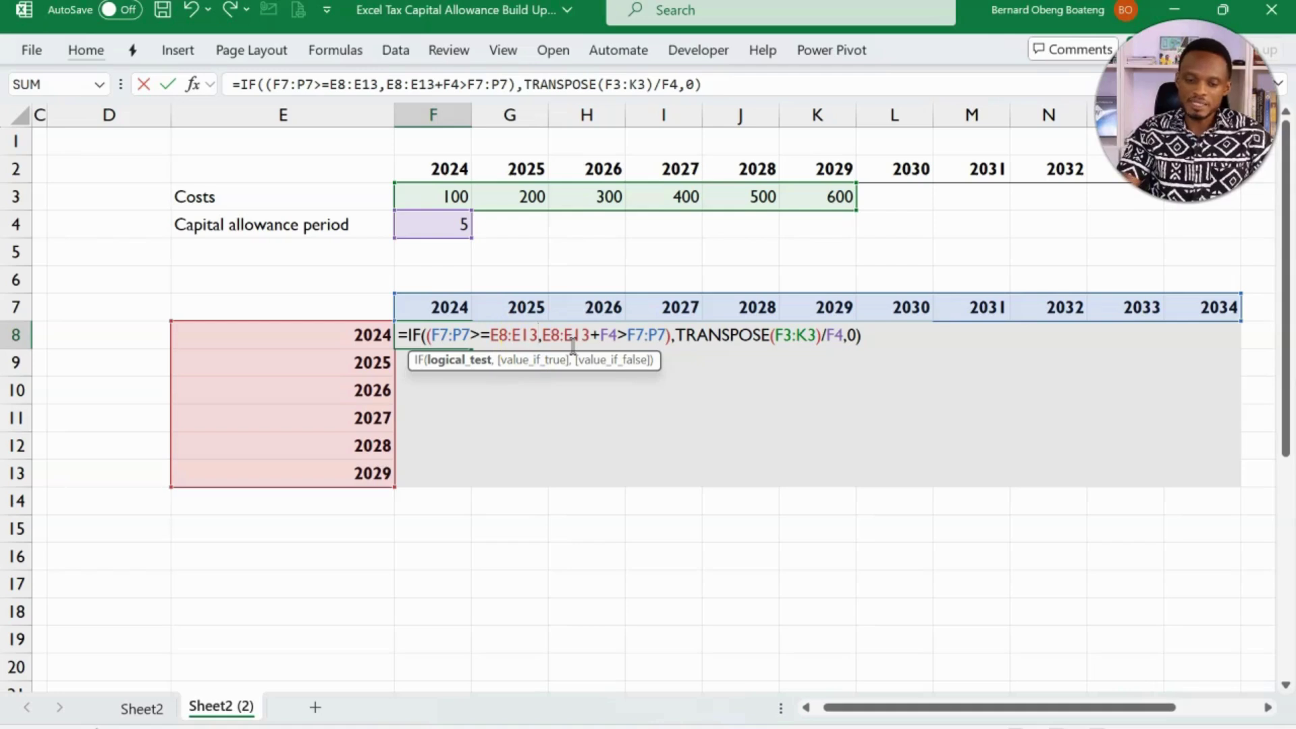
type(")")
key("Delete")
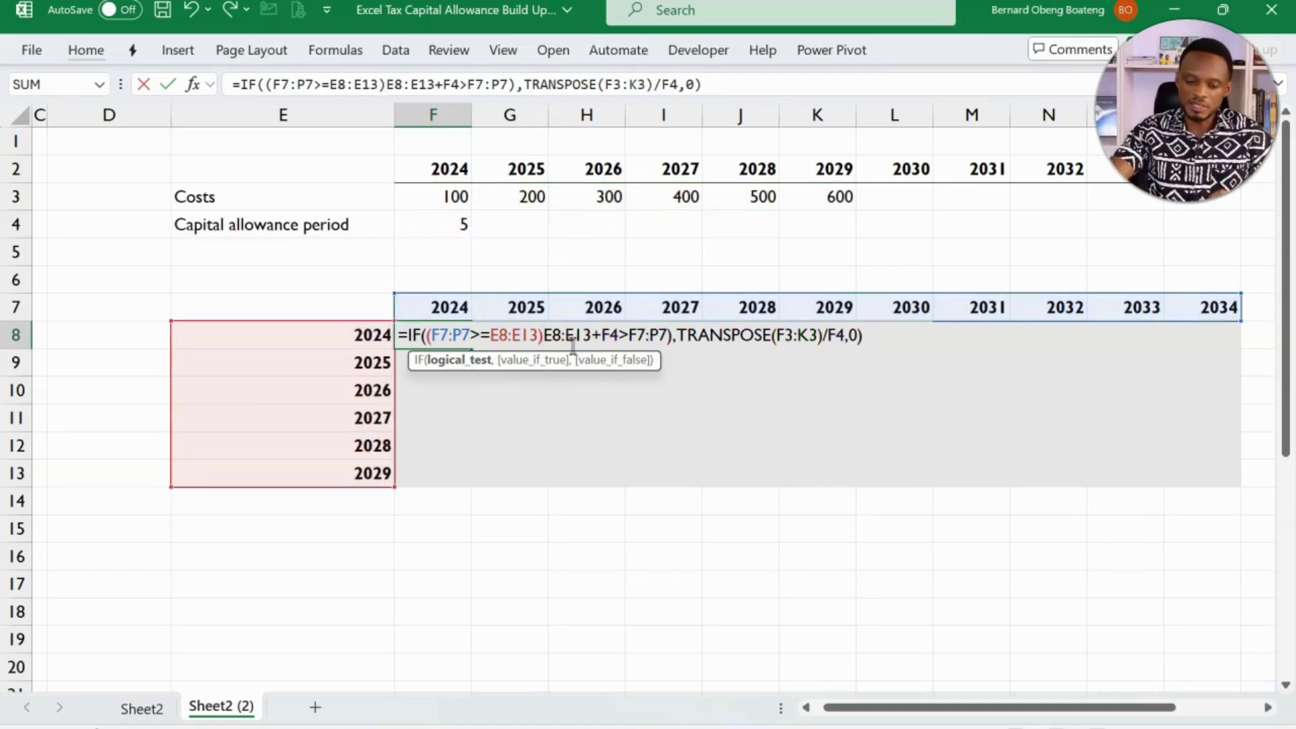
type("*")
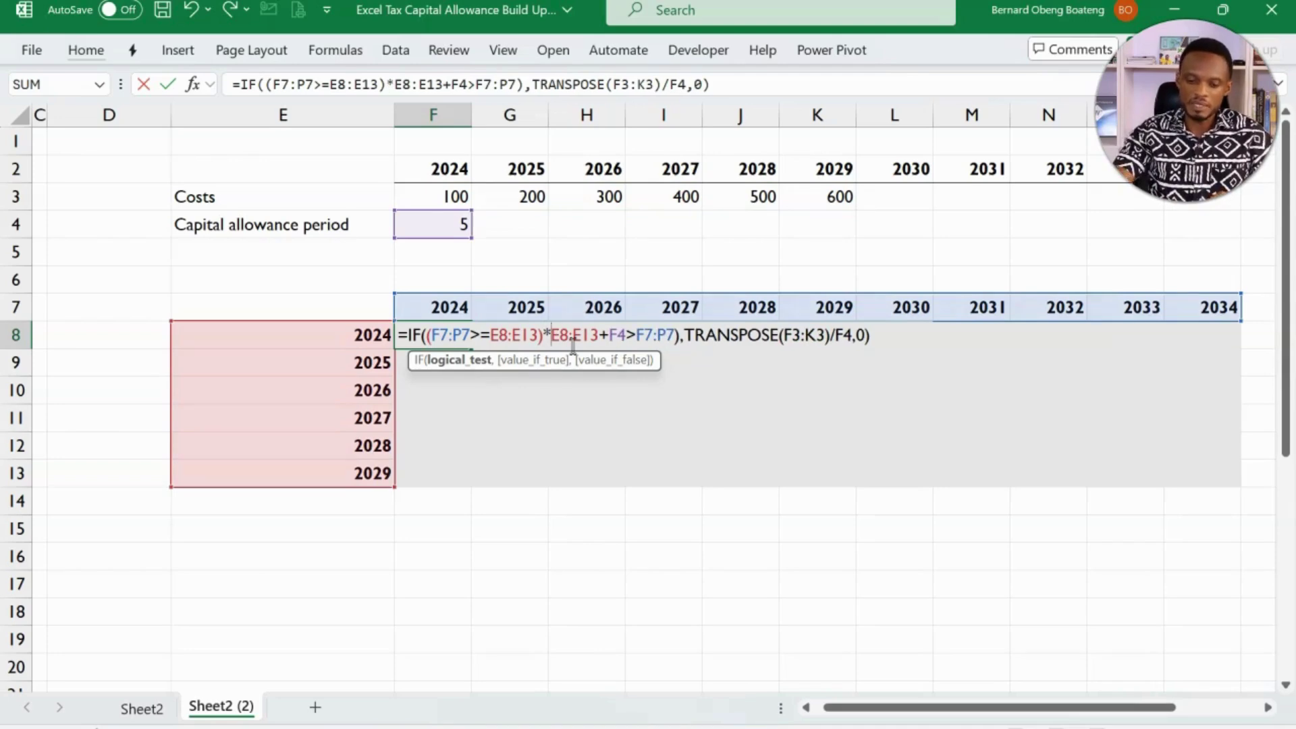
type("(")
Check the IF's test, allowance and 0 arguments, then commit to spill the 20–120 waterfall across F8:P13.
left_click(709, 339)
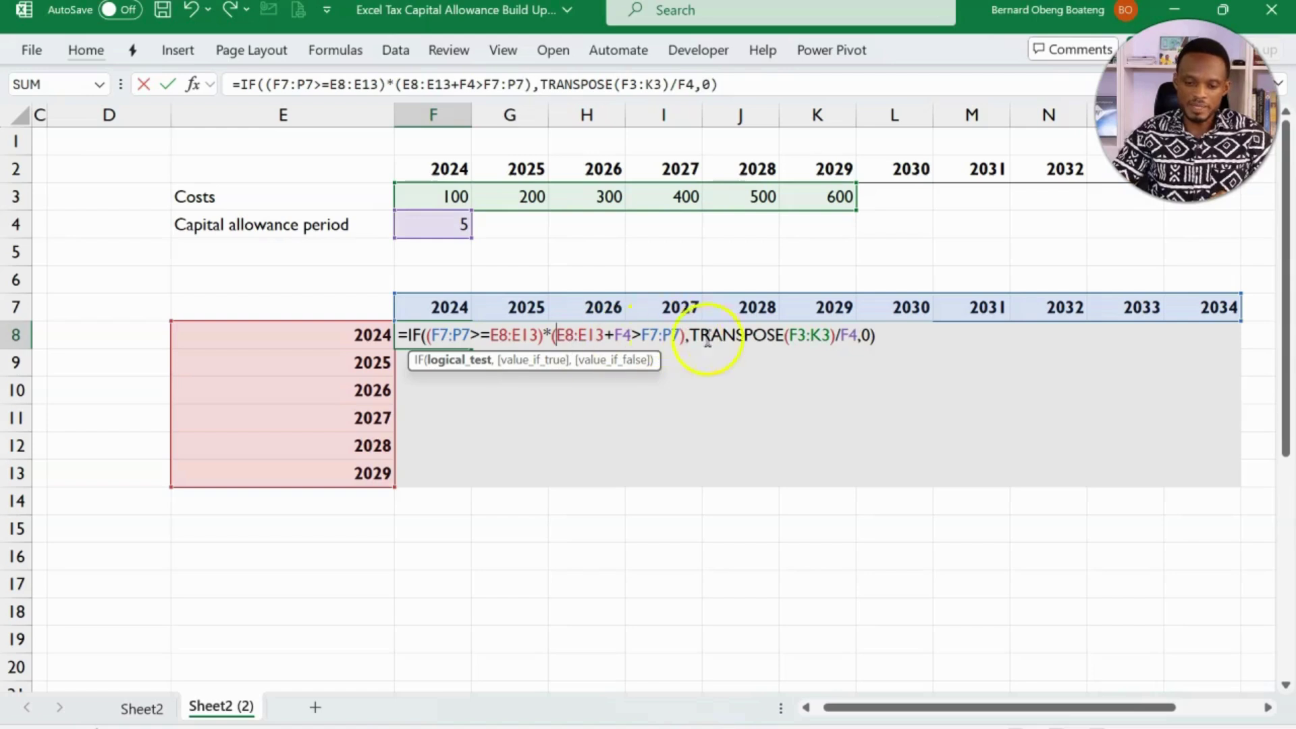
left_click(694, 338)
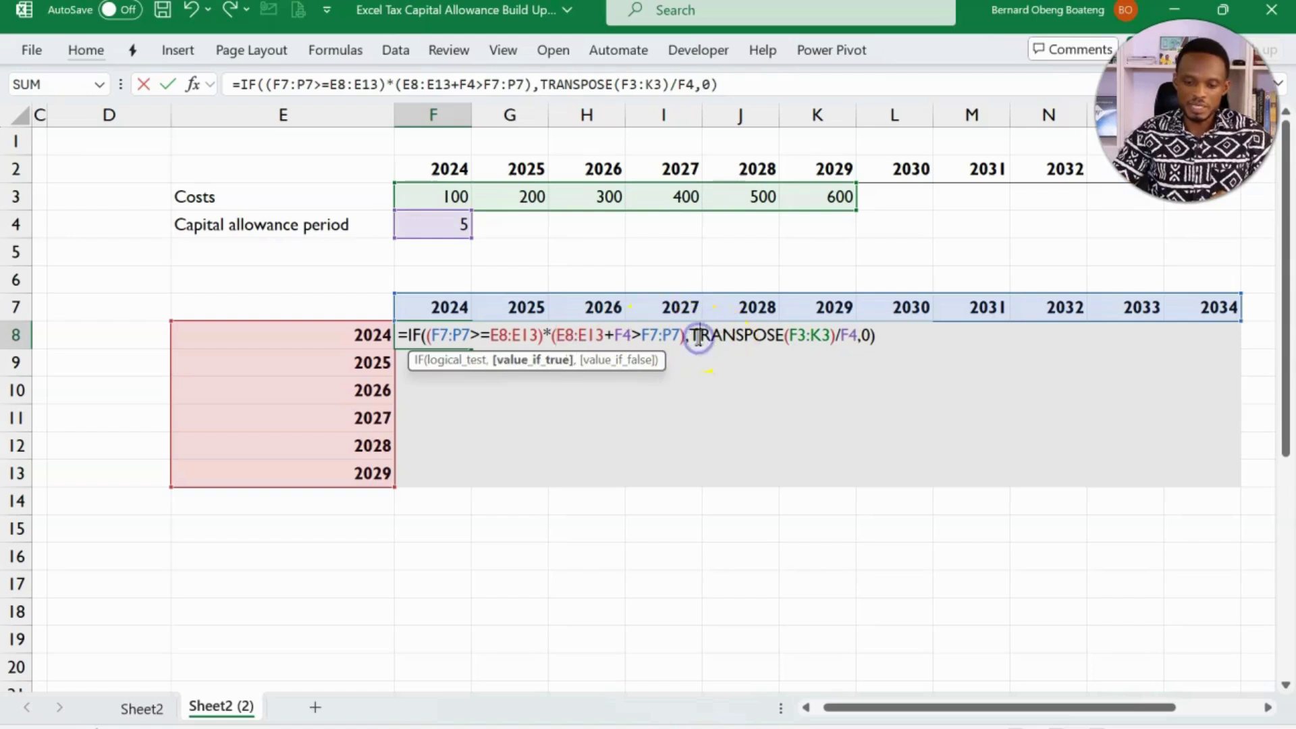
left_click(466, 362)
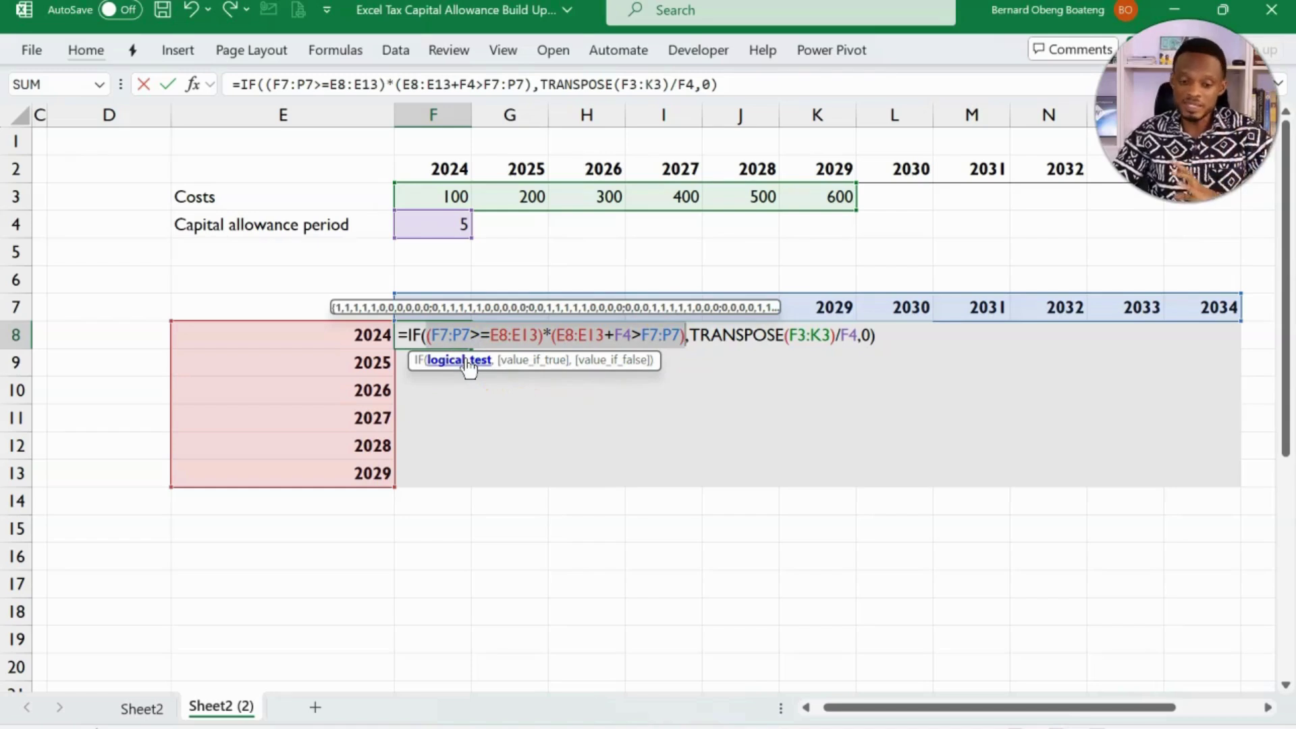
left_click(516, 361)
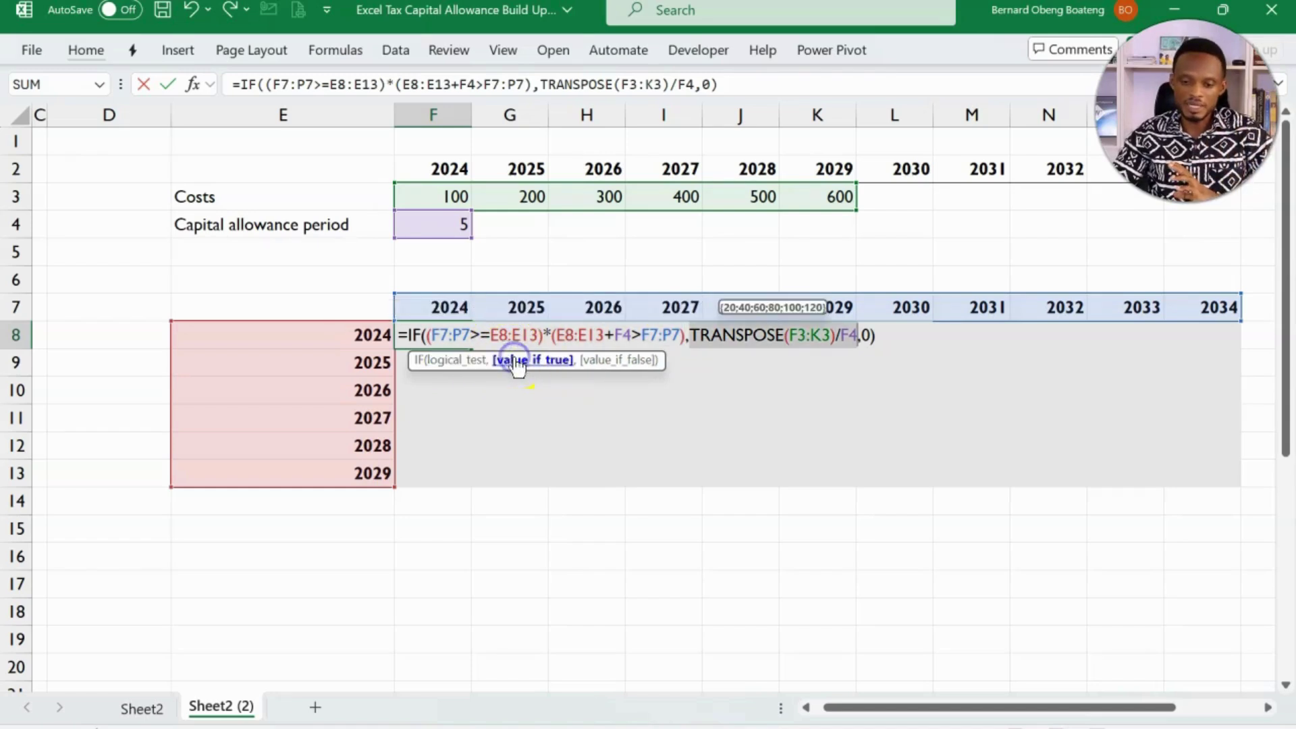
left_click(610, 361)
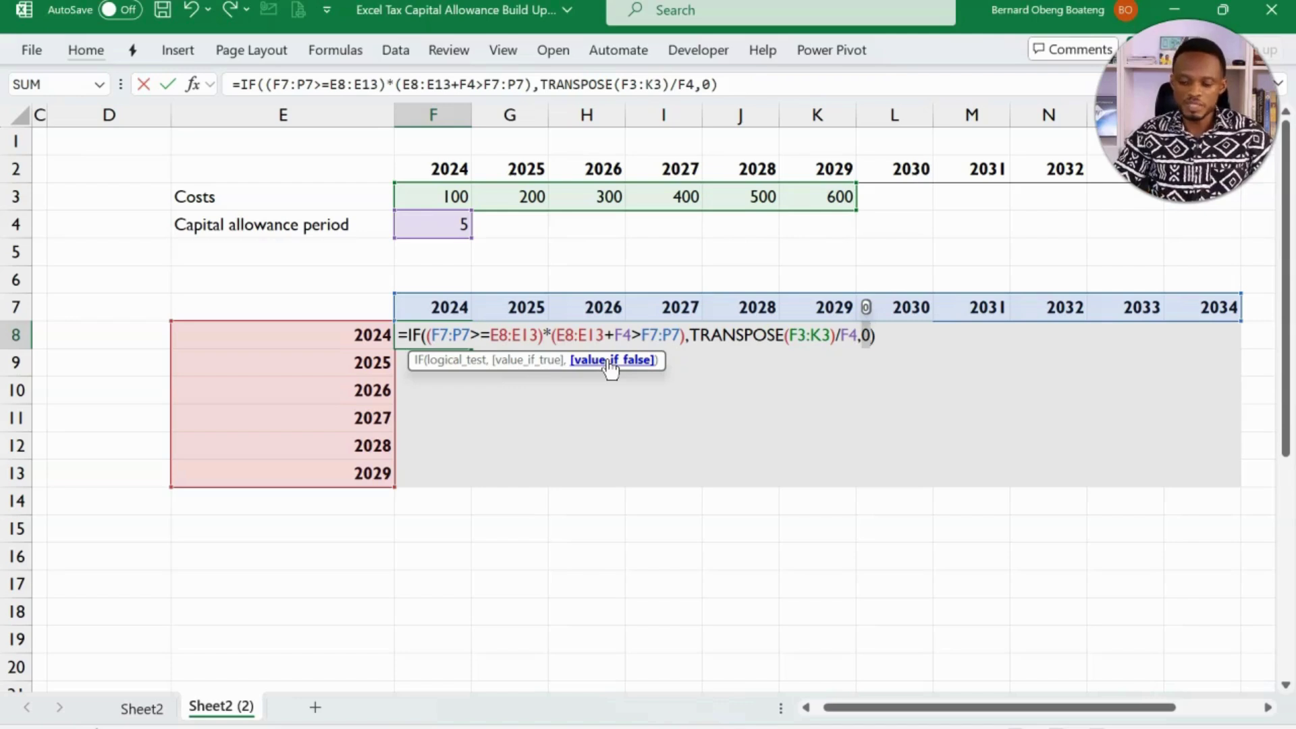
key("Return")
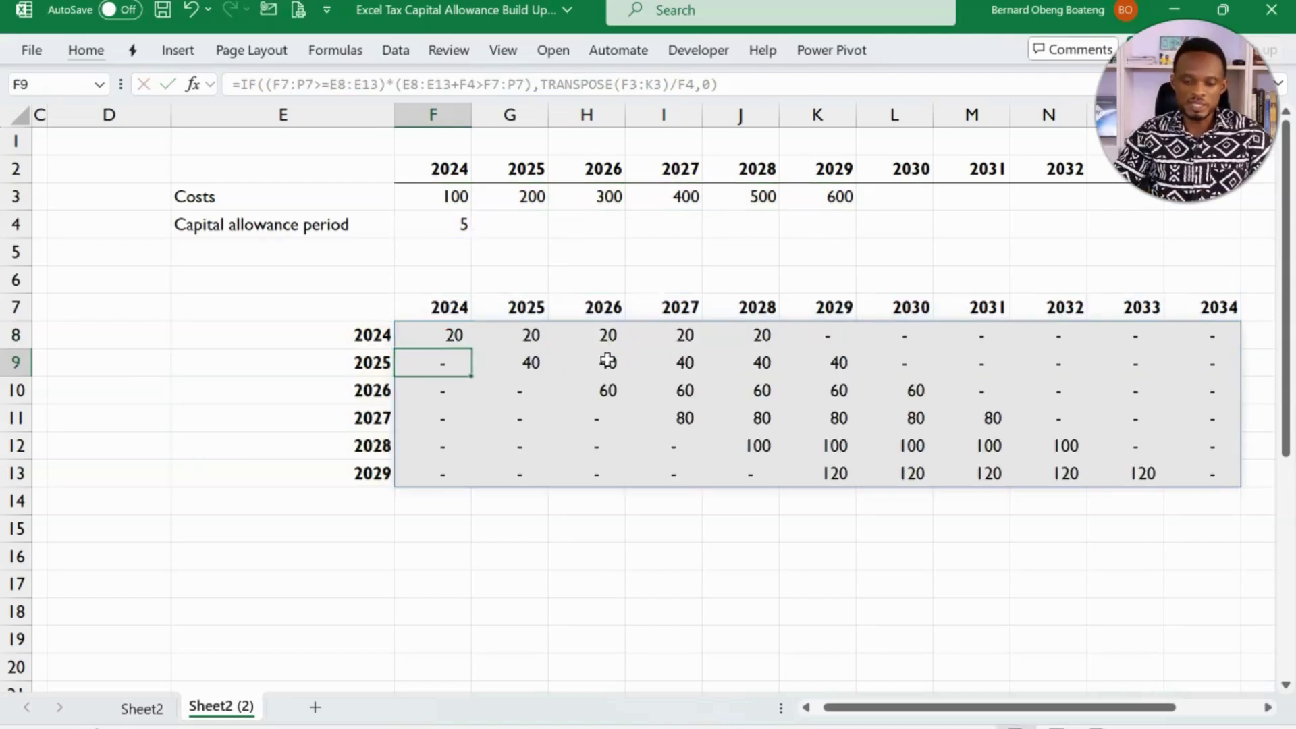
Rewrite F8 as =(F7:P7>=E8:E13)*(E8:E13+F4>F7:P7)*TRANSPOSE(F3:K3)/F4, removing IF and ,0.
left_click(455, 336)
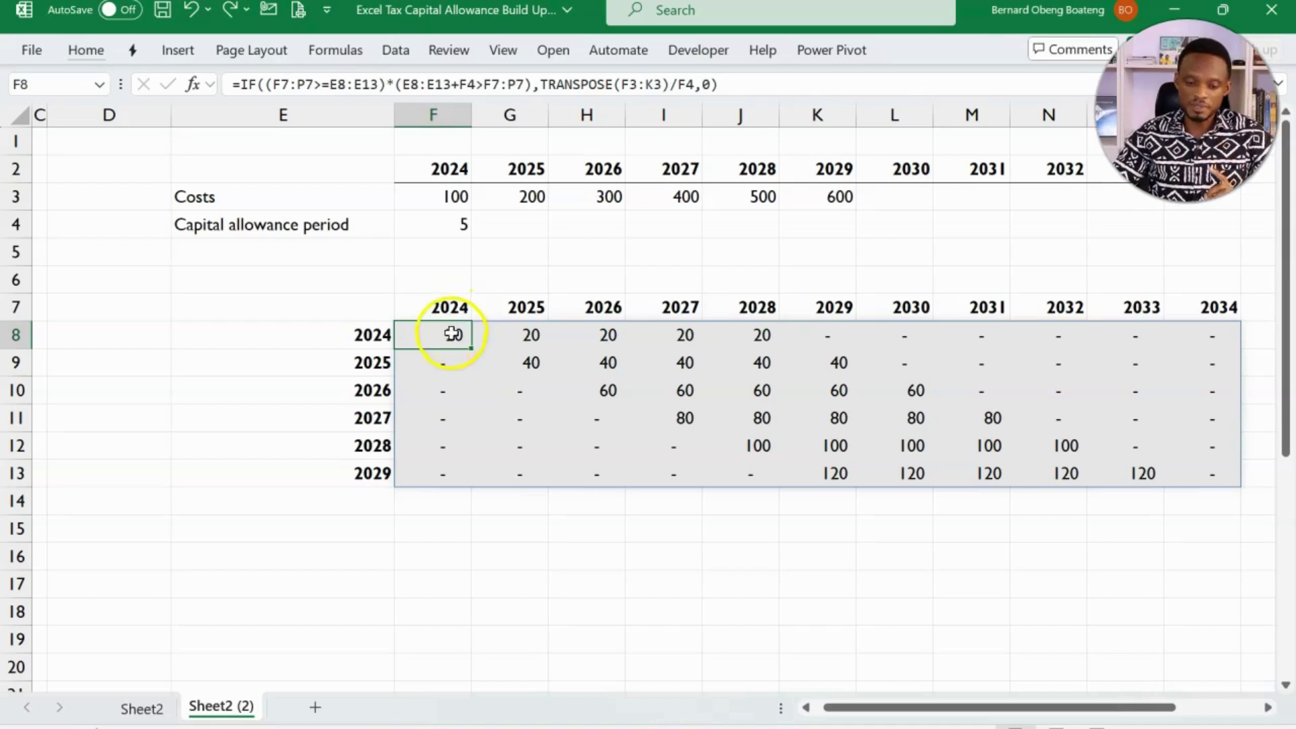
double_click(452, 334)
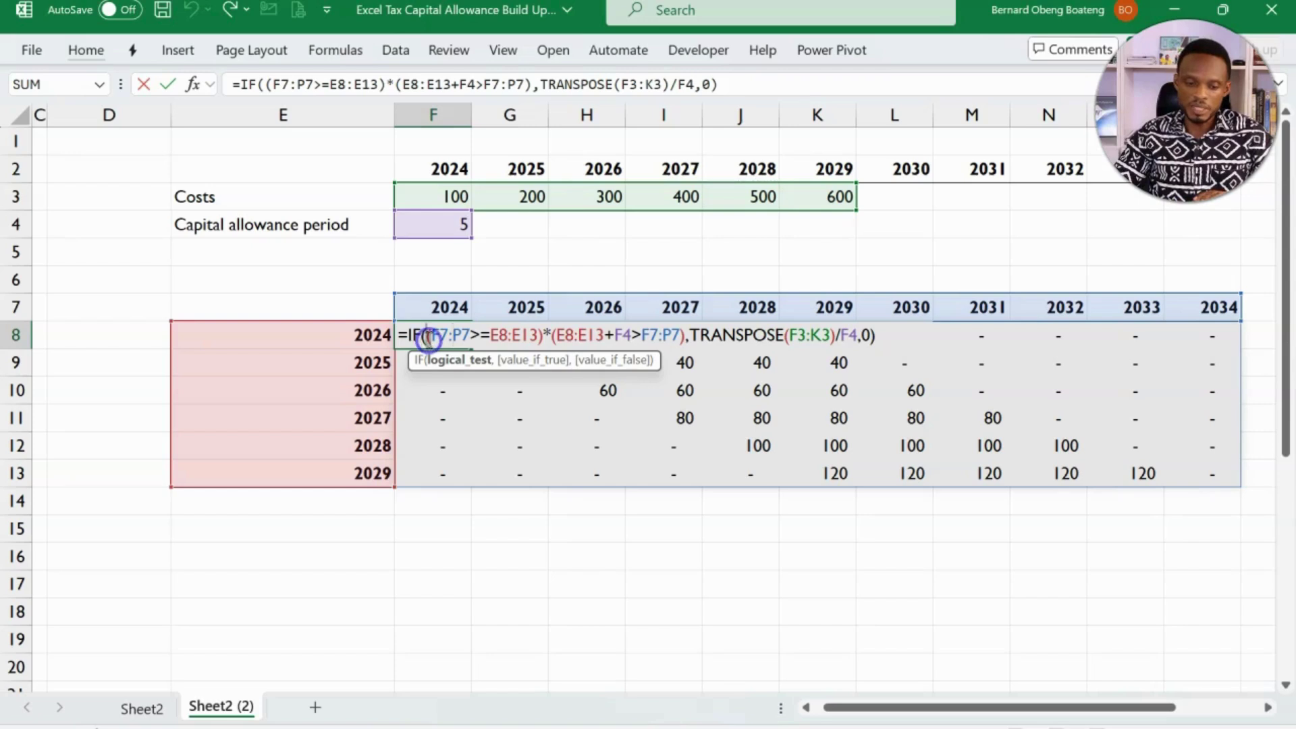
key("BackSpace")
key("BackSpace")
key("BackSpace")
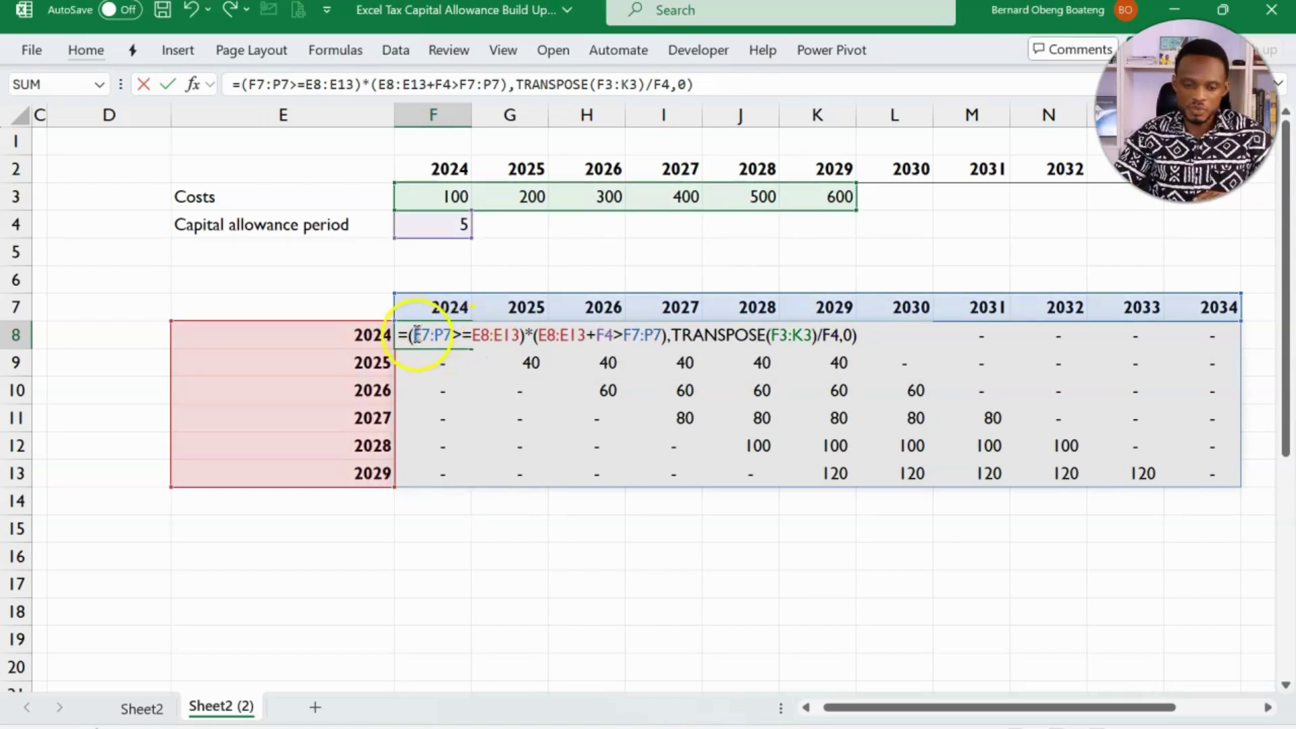
left_click(671, 337)
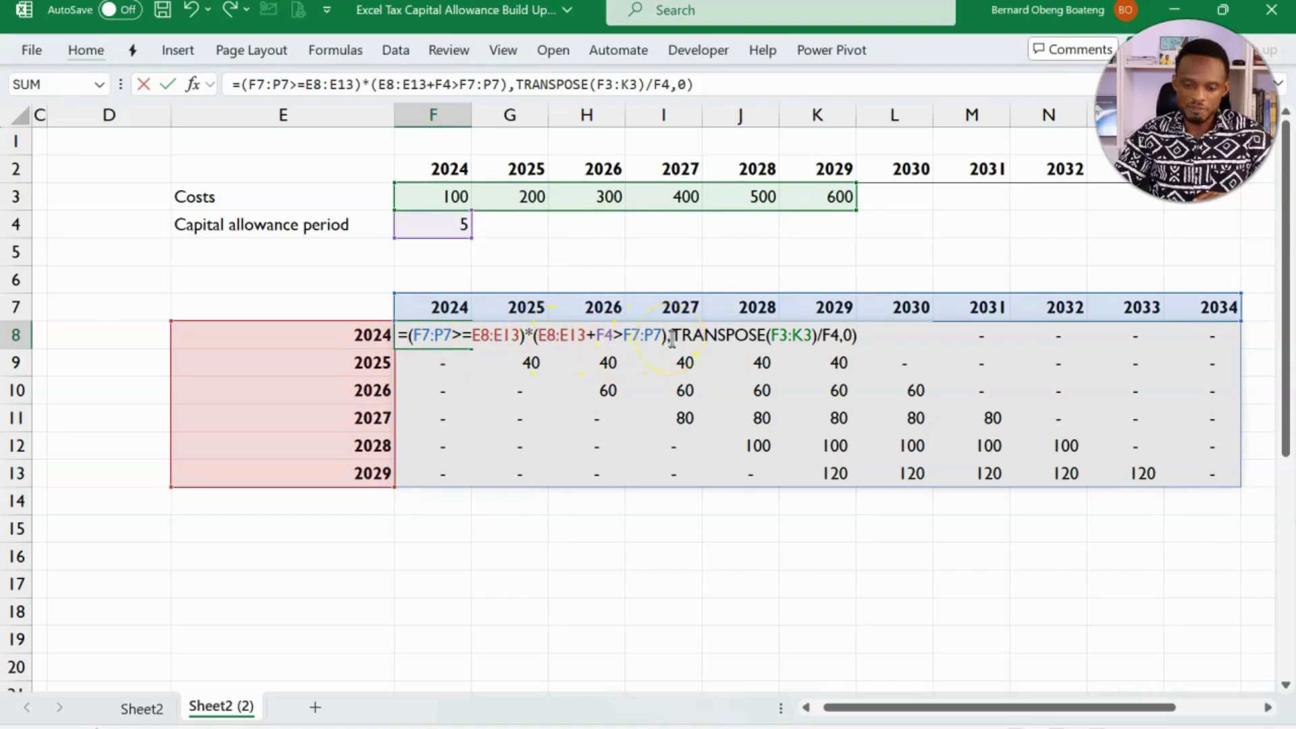
key("BackSpace")
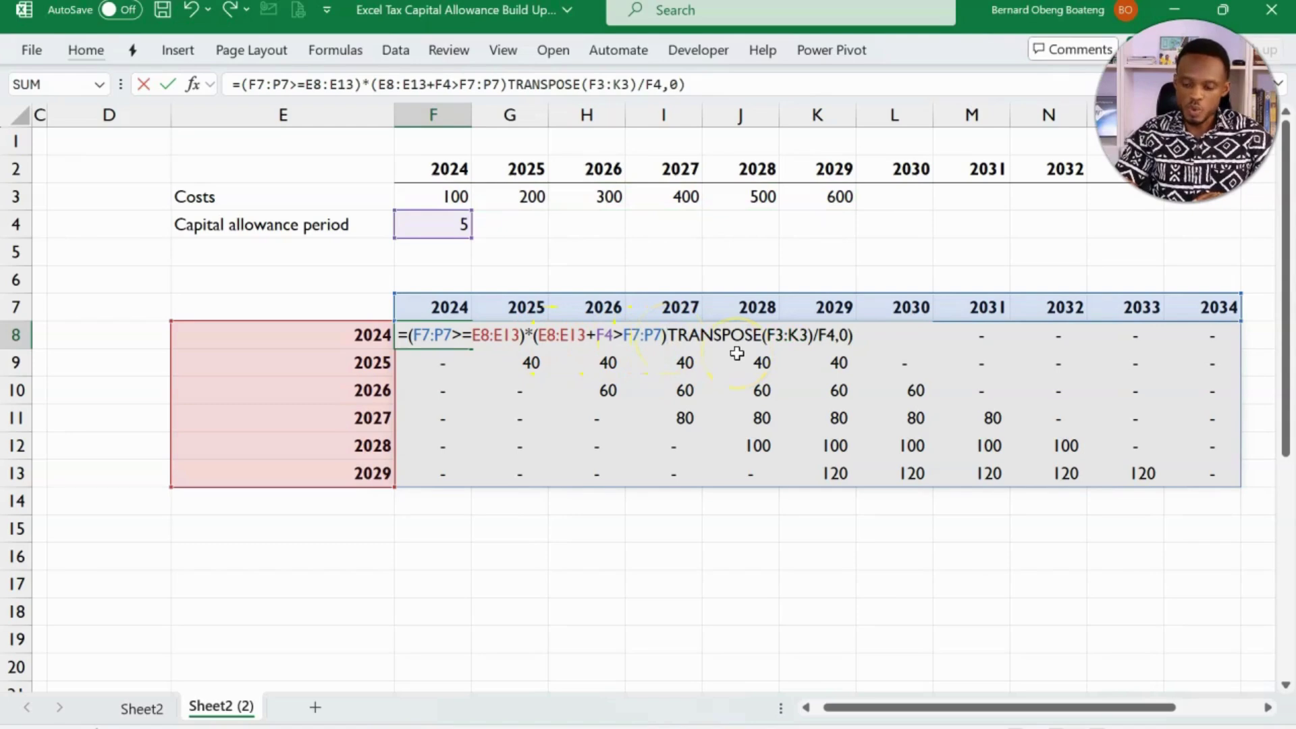
type("*")
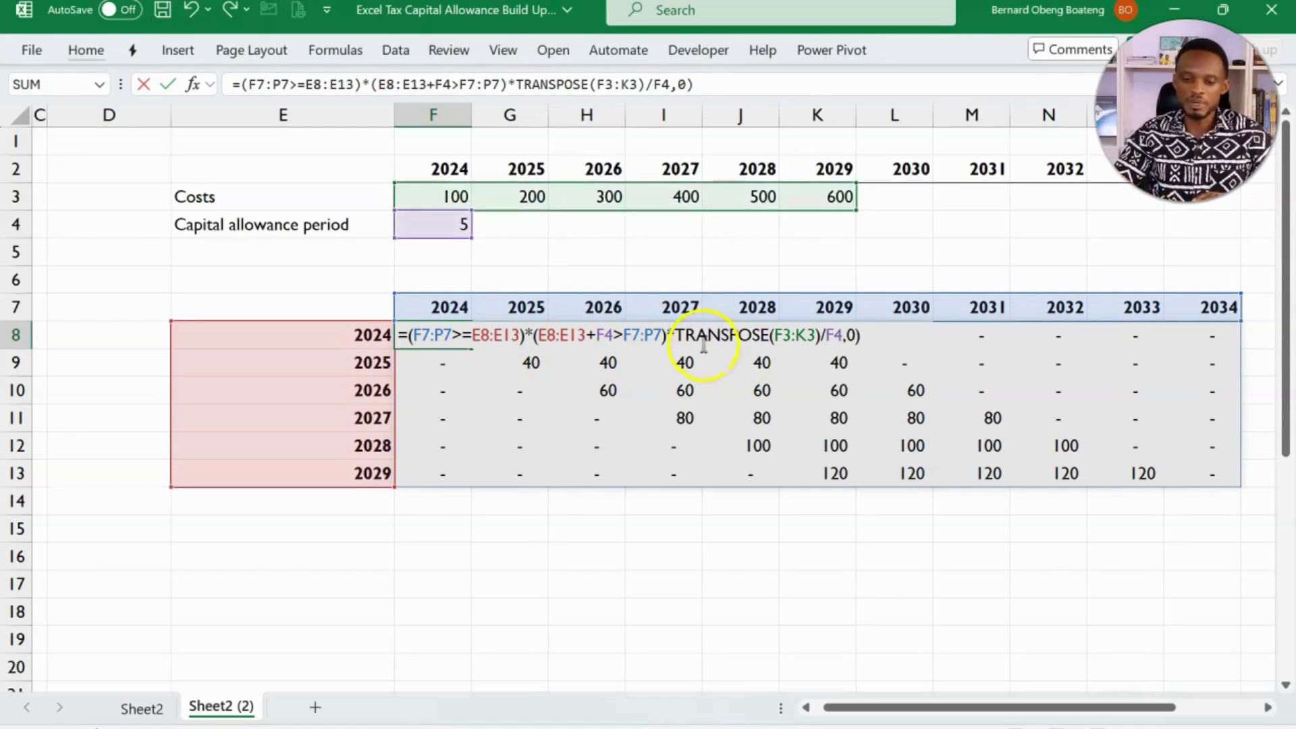
left_click(869, 336)
key("BackSpace")
key("BackSpace")
key("BackSpace")
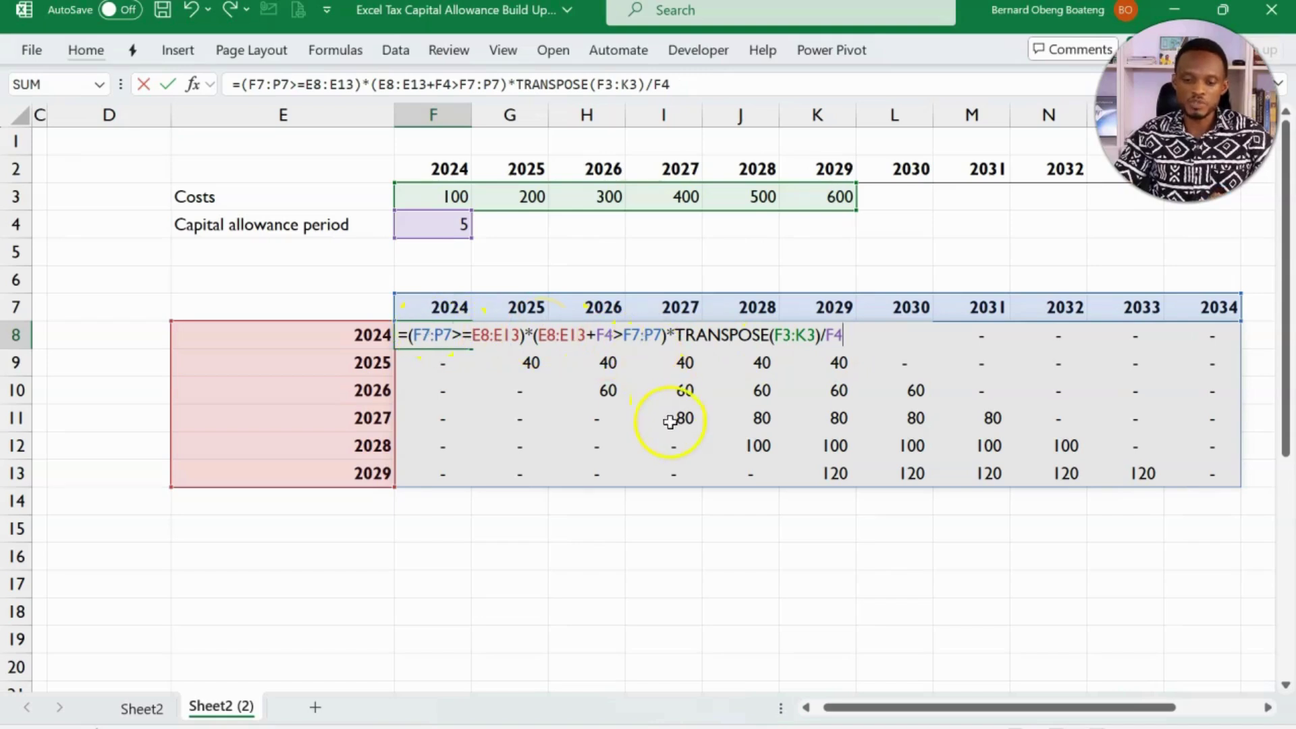
key("Return")
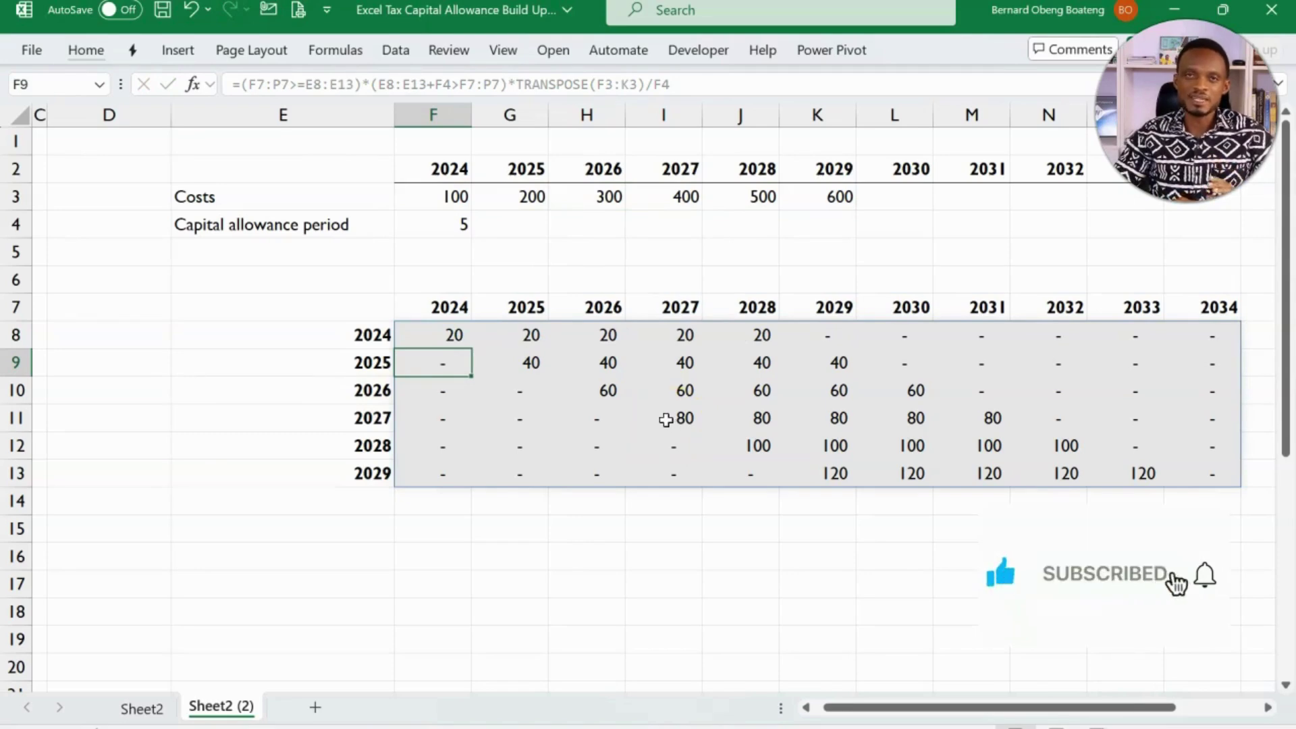
Show F8's IF-free multiplied-conditions formula in edit mode with its colour-coded references.
double_click(448, 334)
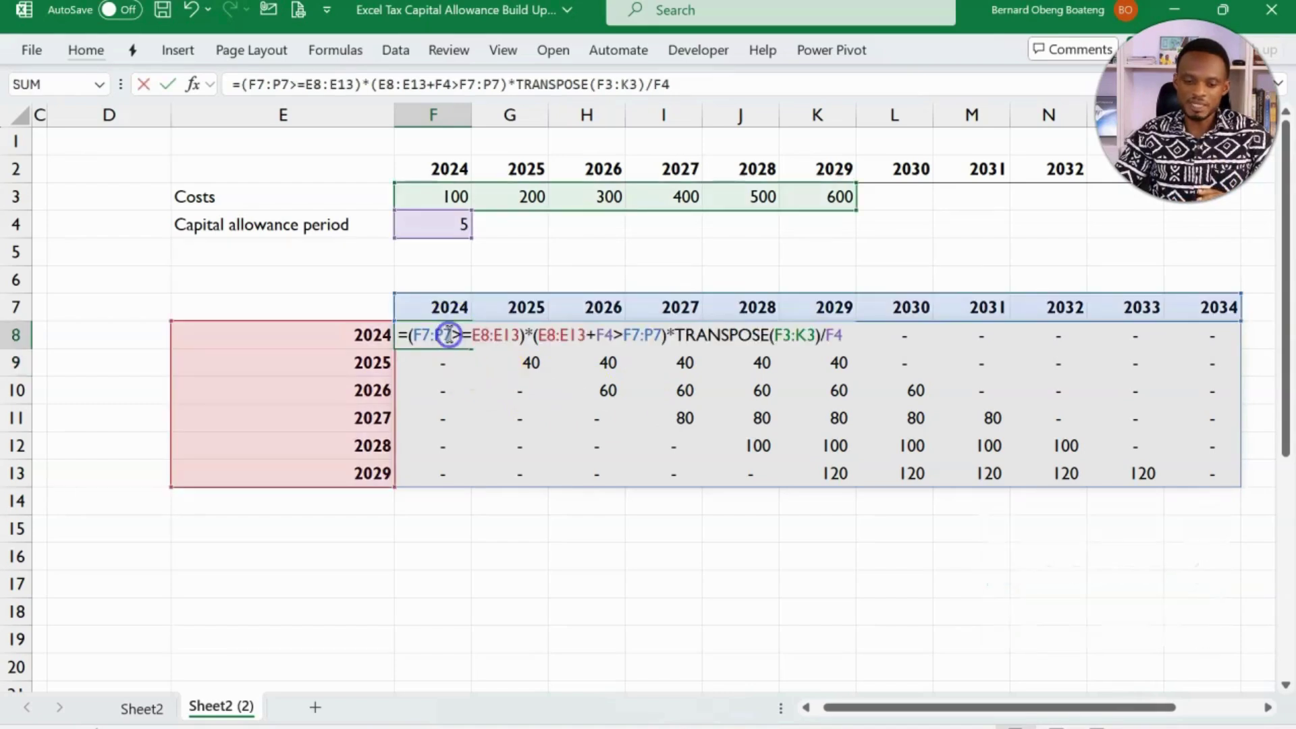